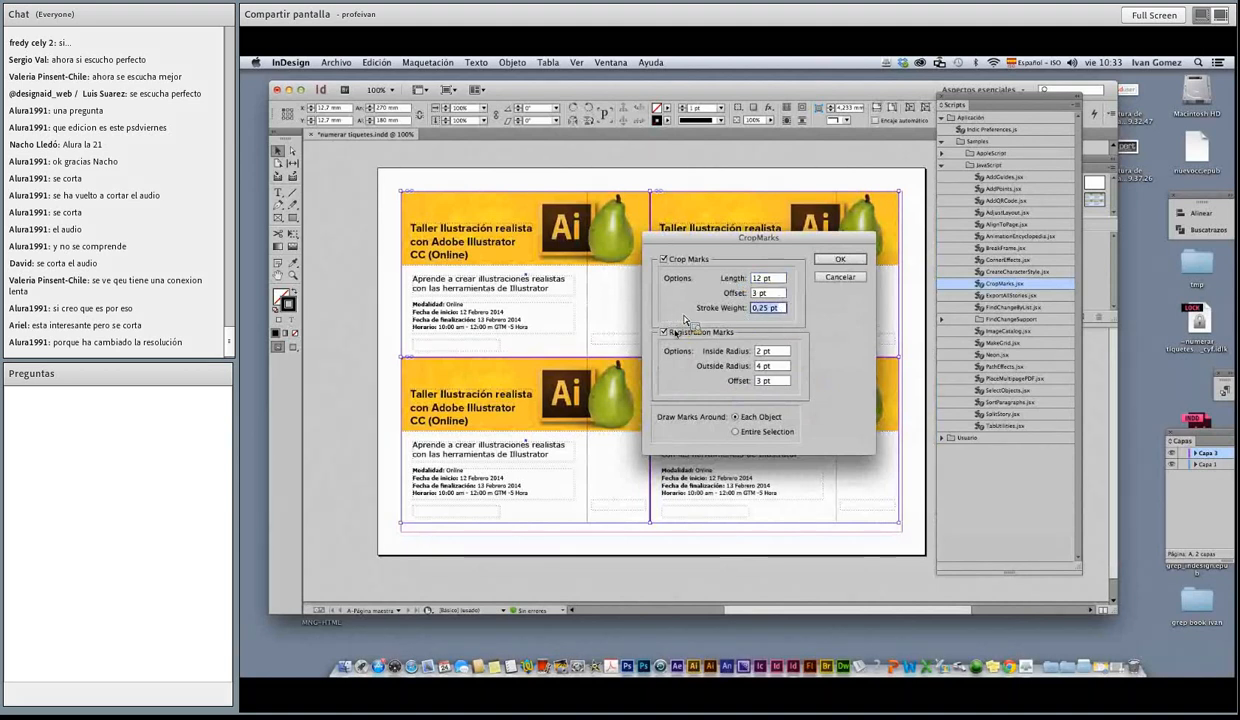
Step: Generate crop marks around each ticket with a 1 pt stroke weight and no registration marks
type("1")
key("Tab")
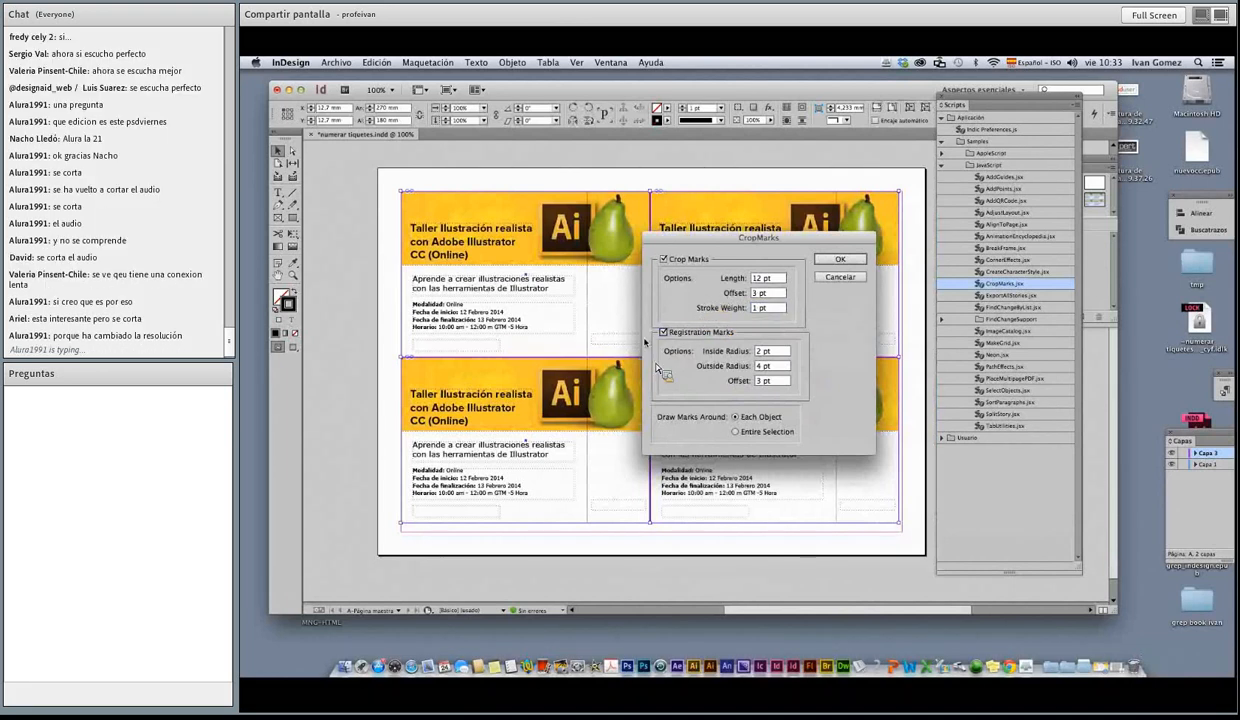
left_click(662, 332)
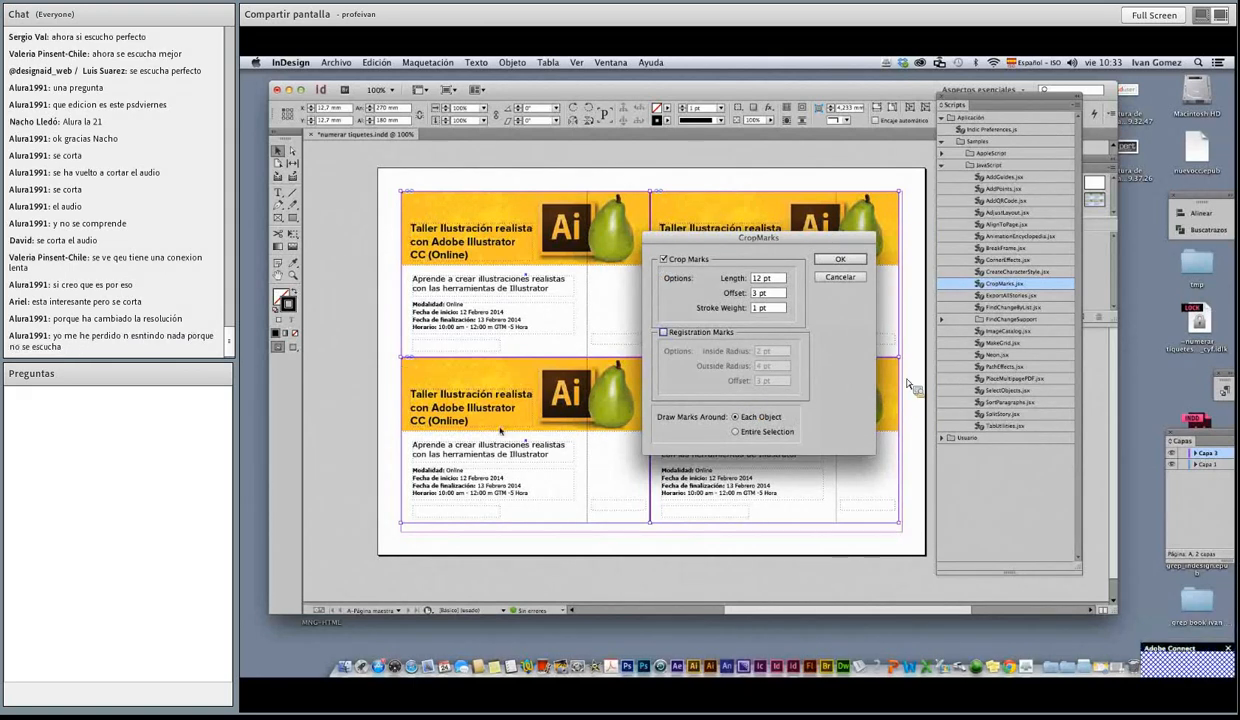
left_click(840, 260)
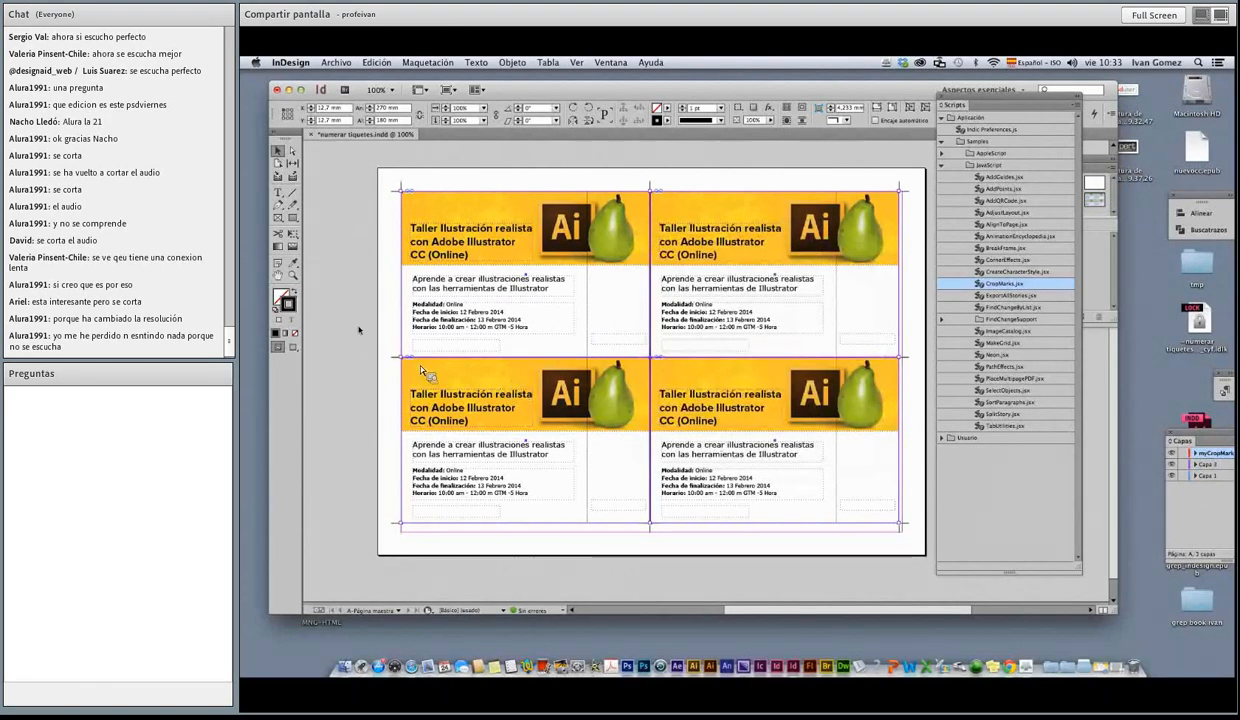
left_click(339, 361)
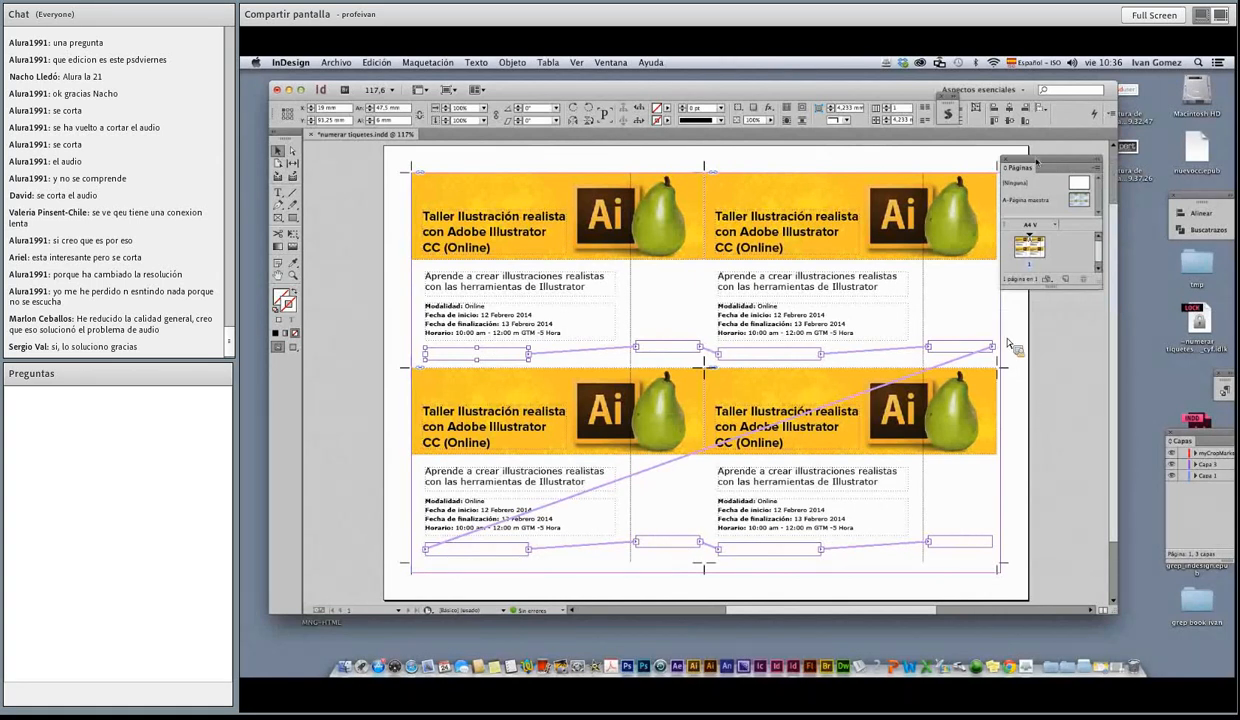
Step: Collapse the Pages panel, show the Scripts panel with its Aplicación folder collapsed, and place it at a smaller size over the page
left_click_drag(1048, 158, 1057, 159)
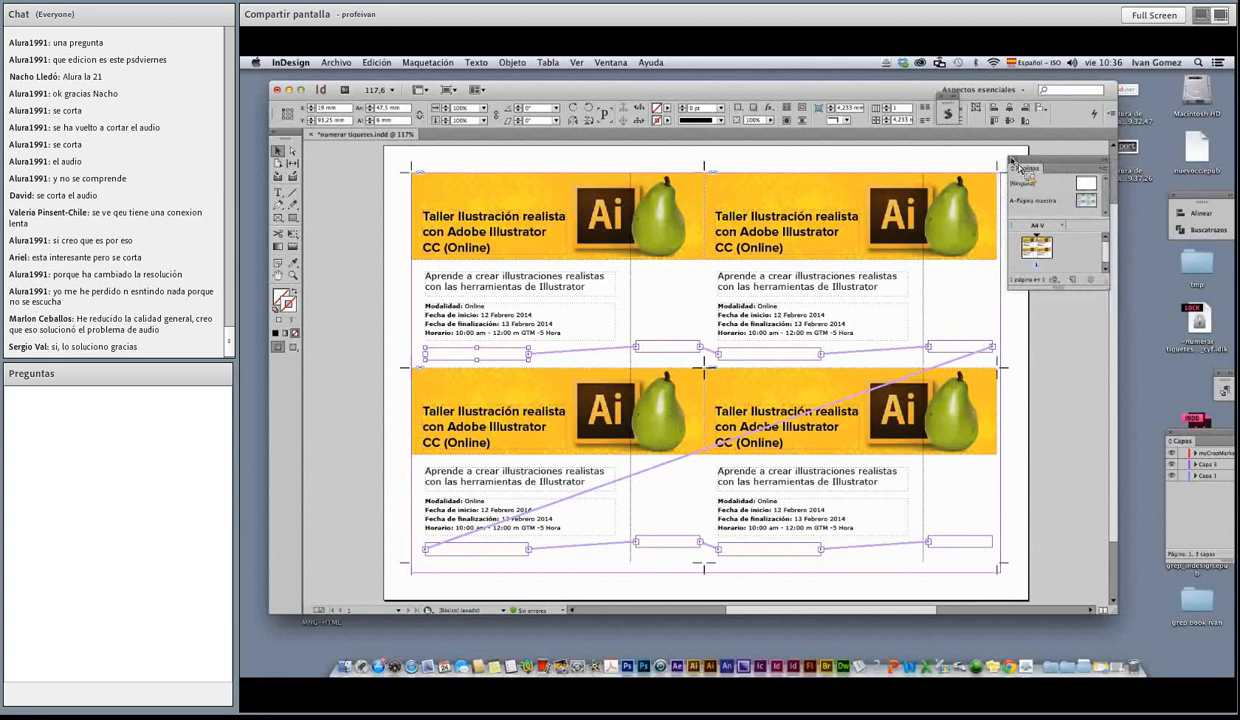
left_click(1012, 160)
left_click(946, 114)
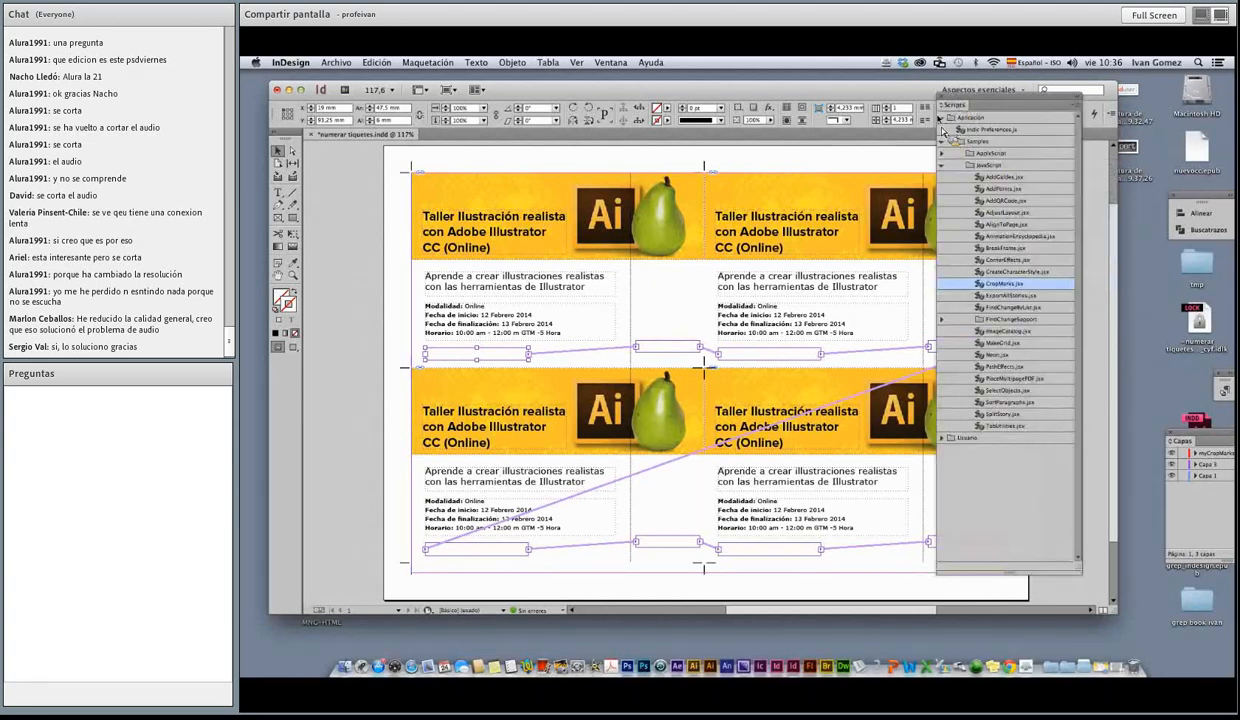
left_click(942, 118)
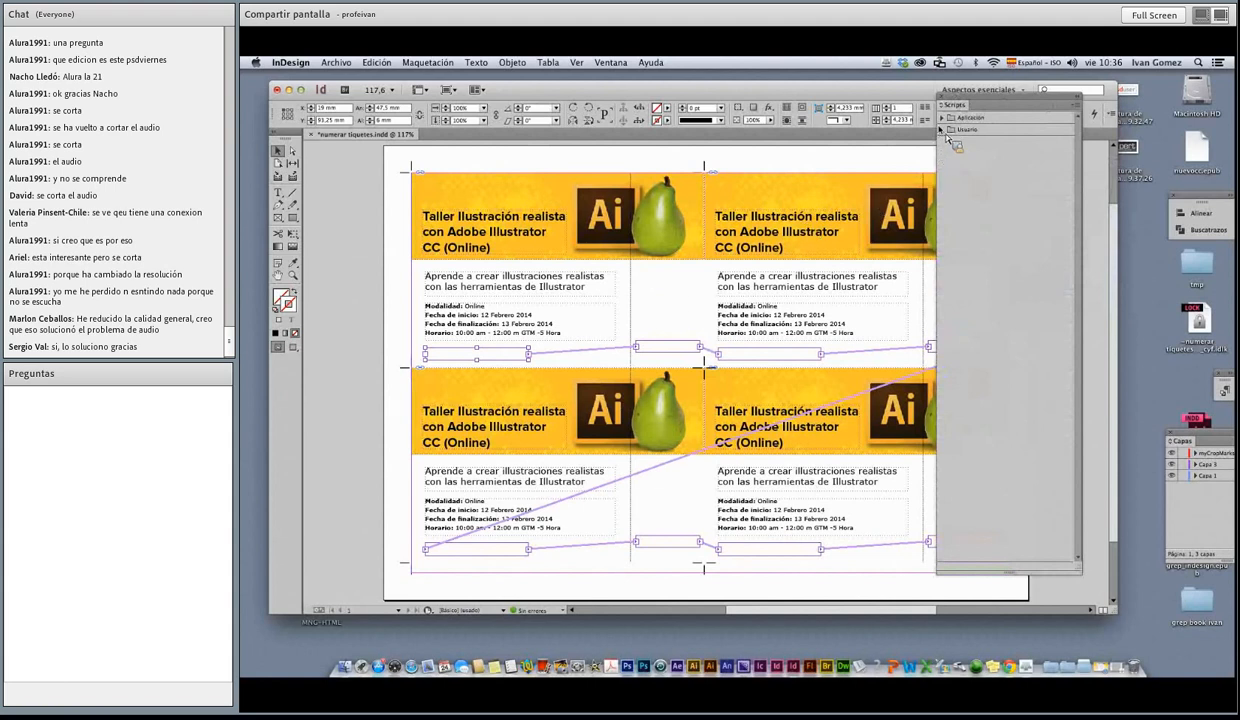
left_click_drag(950, 104, 916, 112)
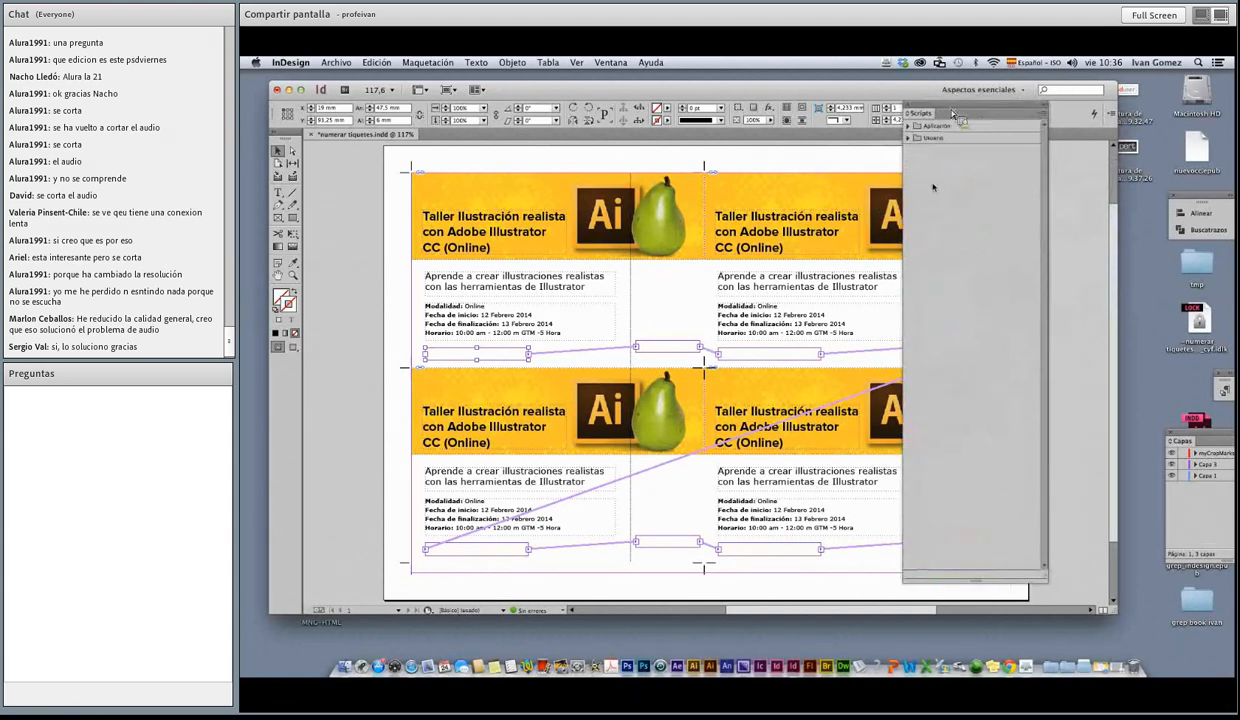
left_click_drag(1032, 546, 998, 382)
left_click_drag(928, 116, 676, 276)
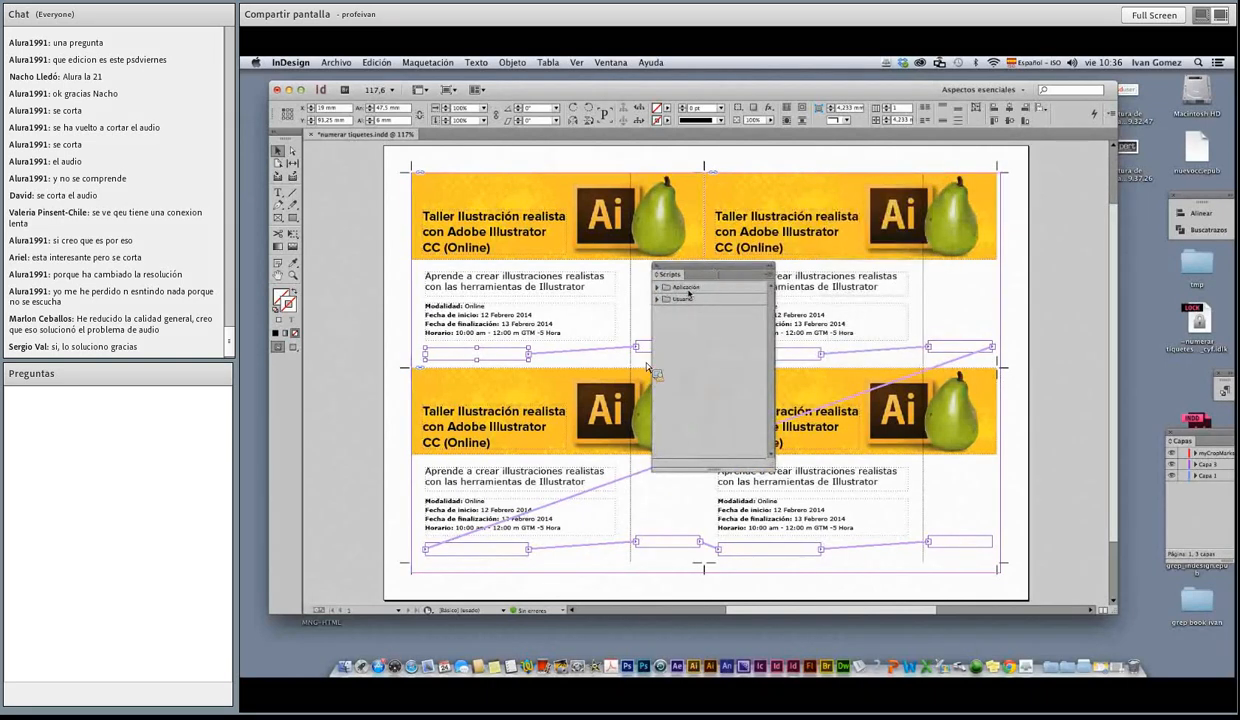
mouse_move(664, 339)
left_mouse_down()
mouse_move(674, 306)
mouse_move(580, 327)
mouse_move(655, 346)
left_mouse_up()
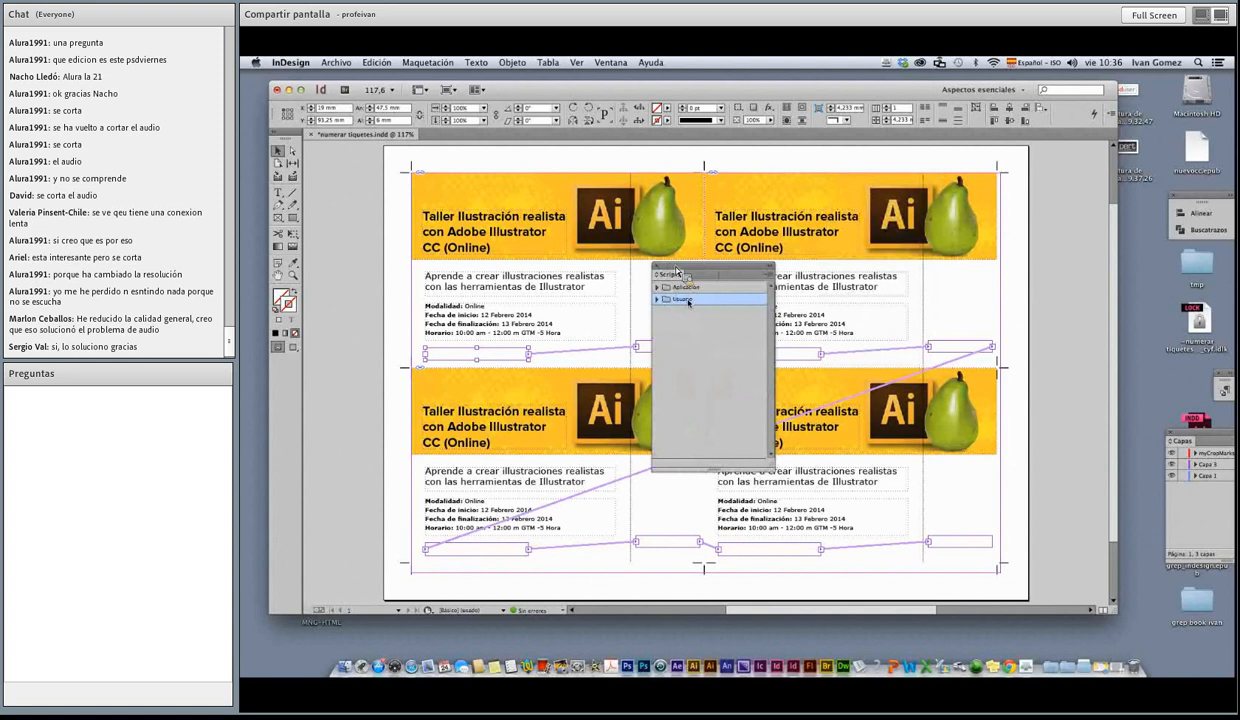
Step: Reveal the Usuario scripts folder in Finder, trace its location back to Macintosh HD, and return to InDesign
right_click(683, 299)
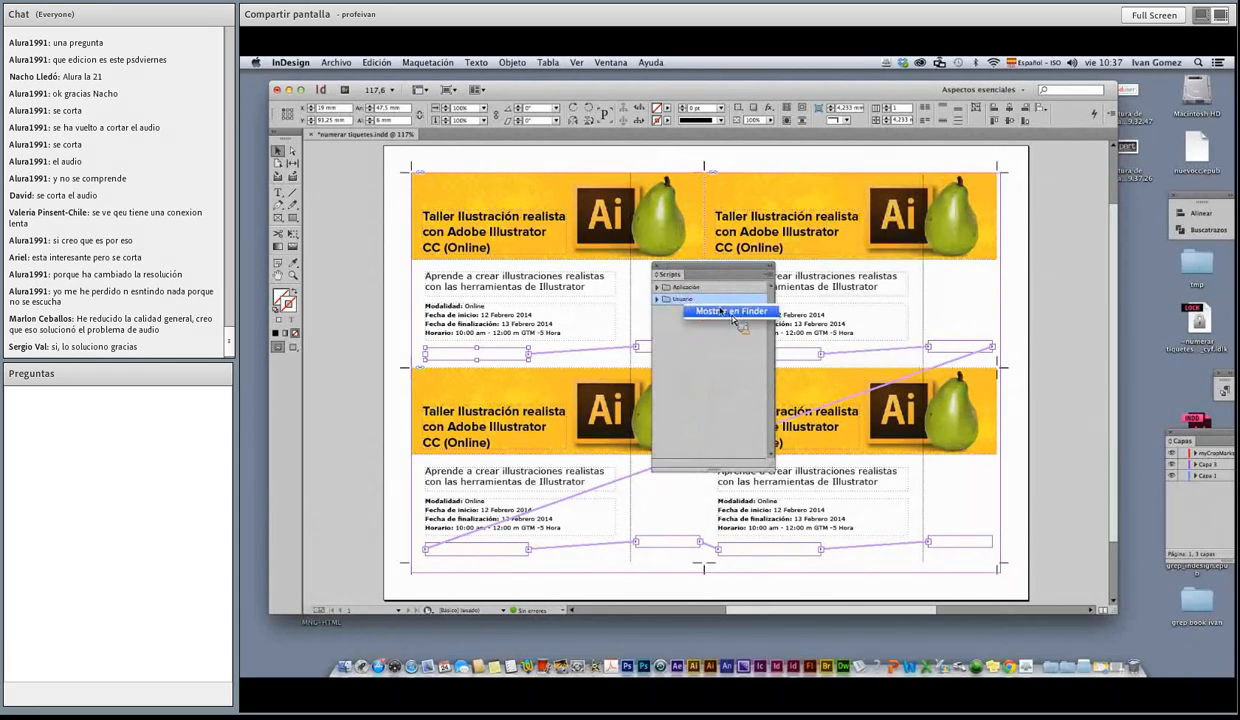
left_click(727, 312)
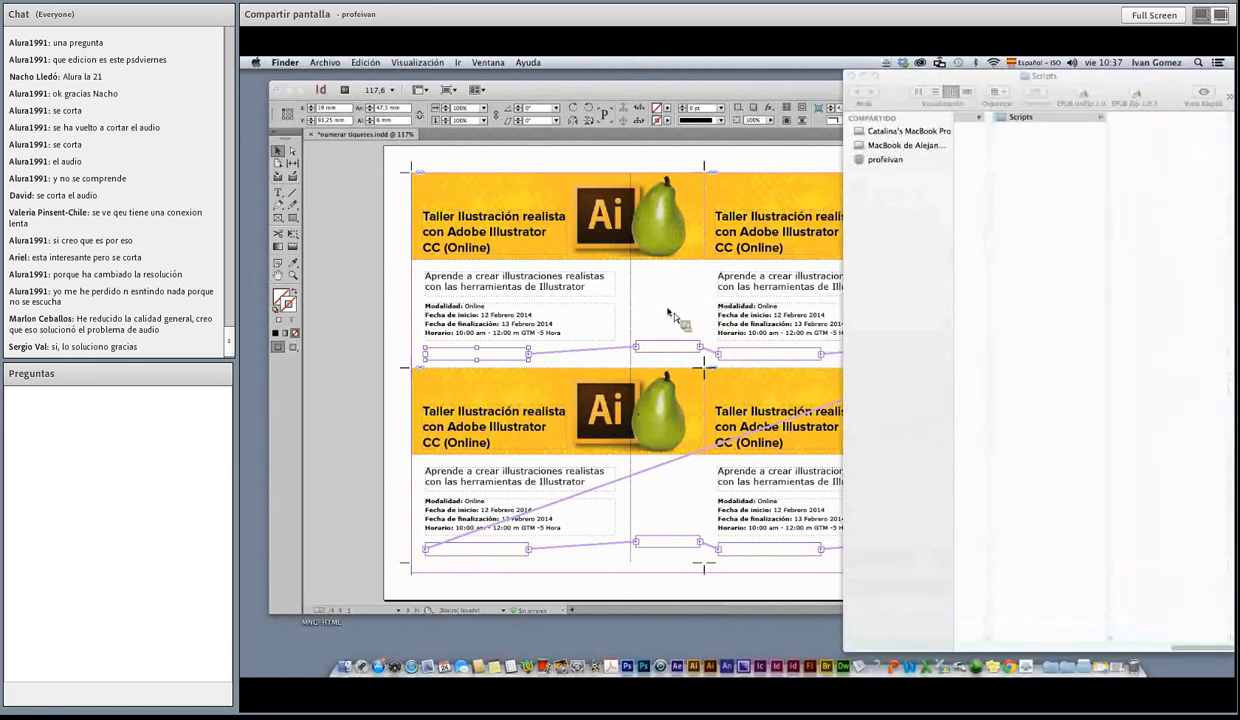
left_click_drag(1098, 79, 784, 171)
left_click_drag(785, 228, 671, 212)
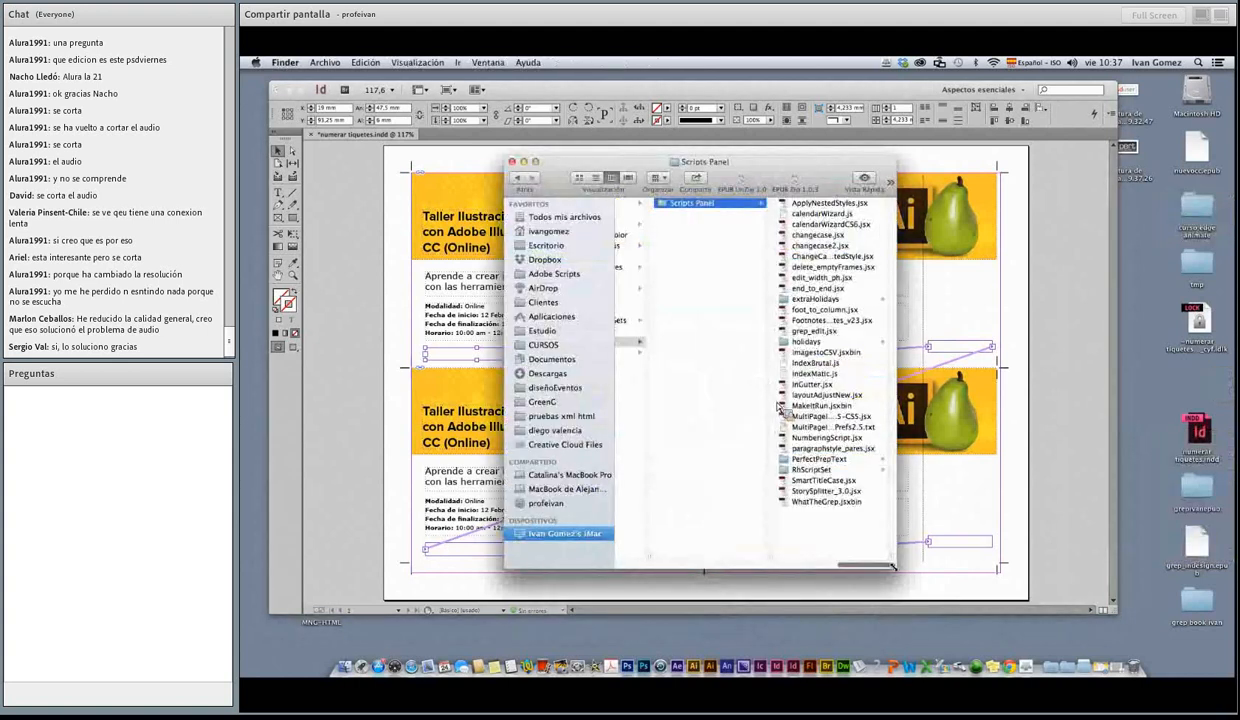
left_click_drag(893, 566, 1166, 566)
left_click_drag(1076, 560, 755, 560)
left_click(764, 561)
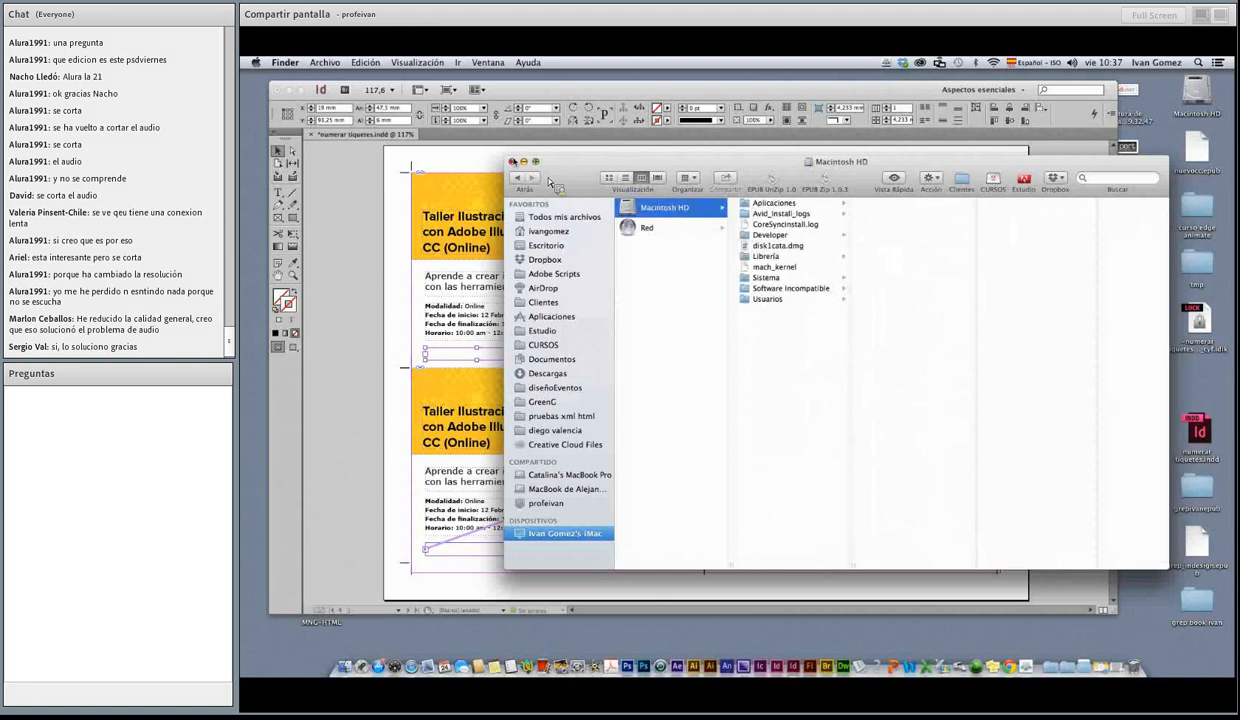
left_click(512, 161)
key("super+Tab")
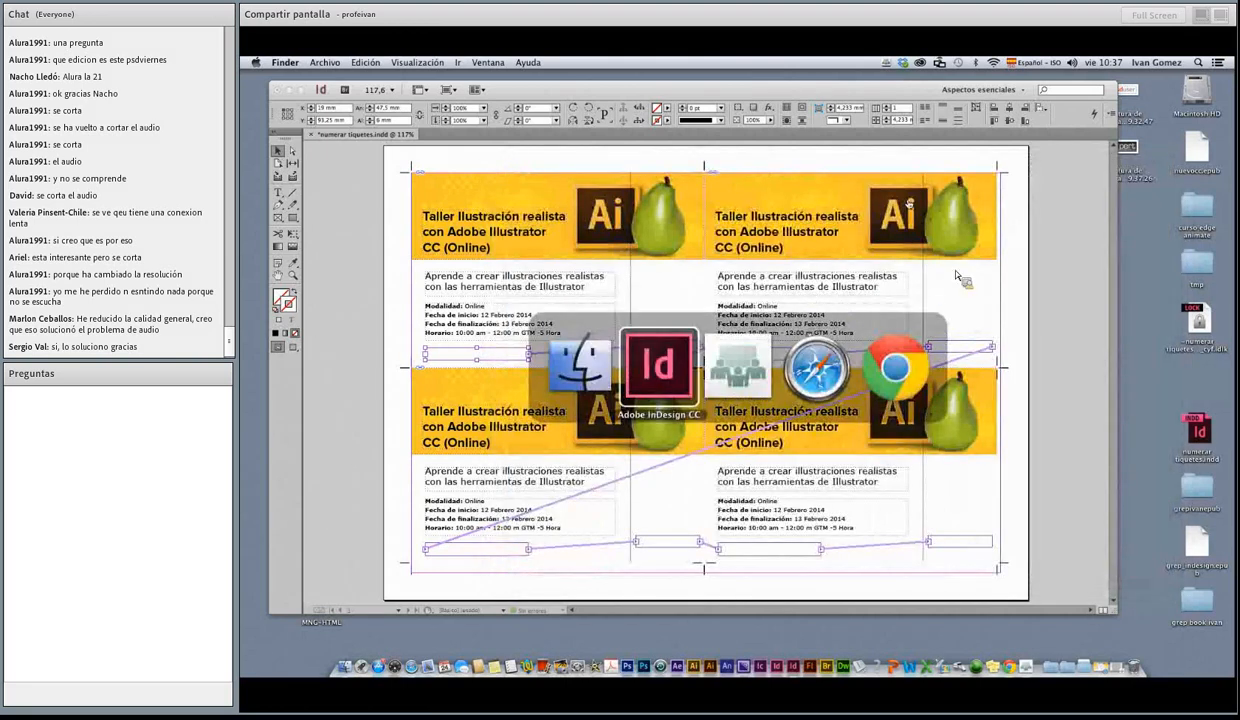
Step: Reveal the Usuario scripts folder in Finder again to check the installed scripts, and close it
right_click(707, 300)
left_click(712, 314)
left_click_drag(1025, 84, 709, 83)
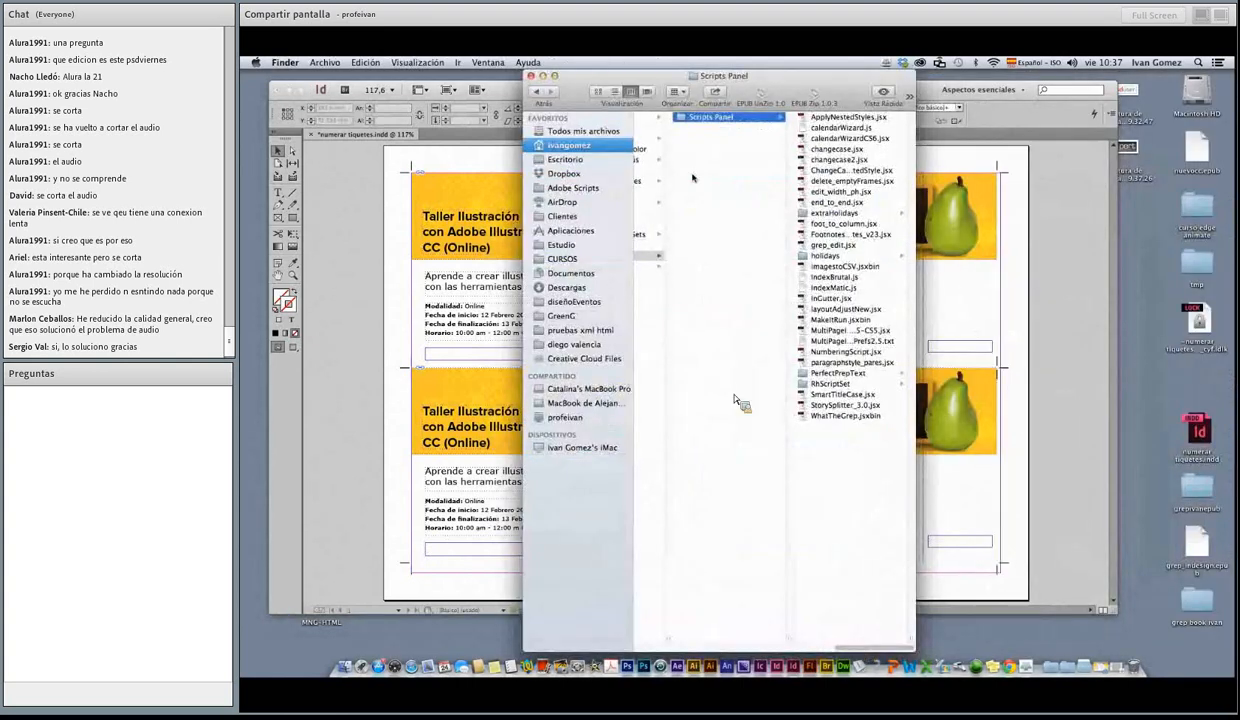
mouse_move(862, 647)
left_mouse_down()
mouse_move(700, 643)
mouse_move(885, 640)
left_mouse_up()
left_click(531, 76)
left_click(690, 207)
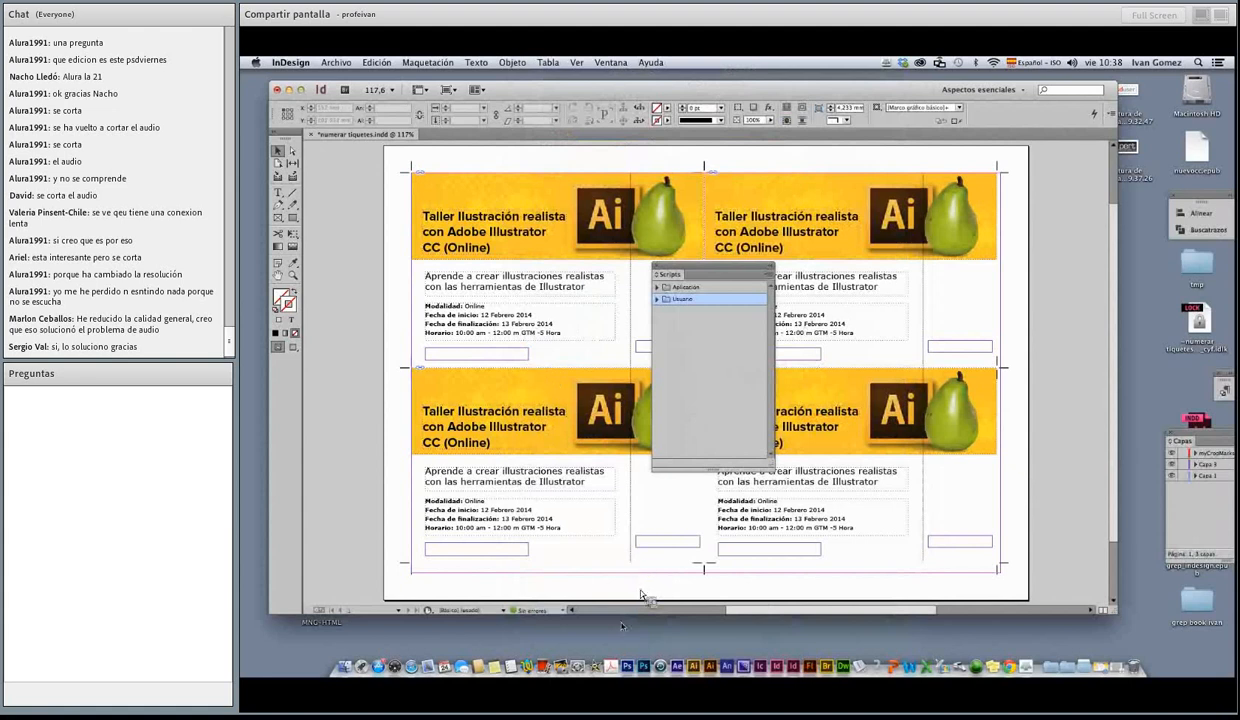
Step: Switch to Safari to read the installation and usage instructions in the Numerar boletos en InDesign post, and return to InDesign
left_click(411, 666)
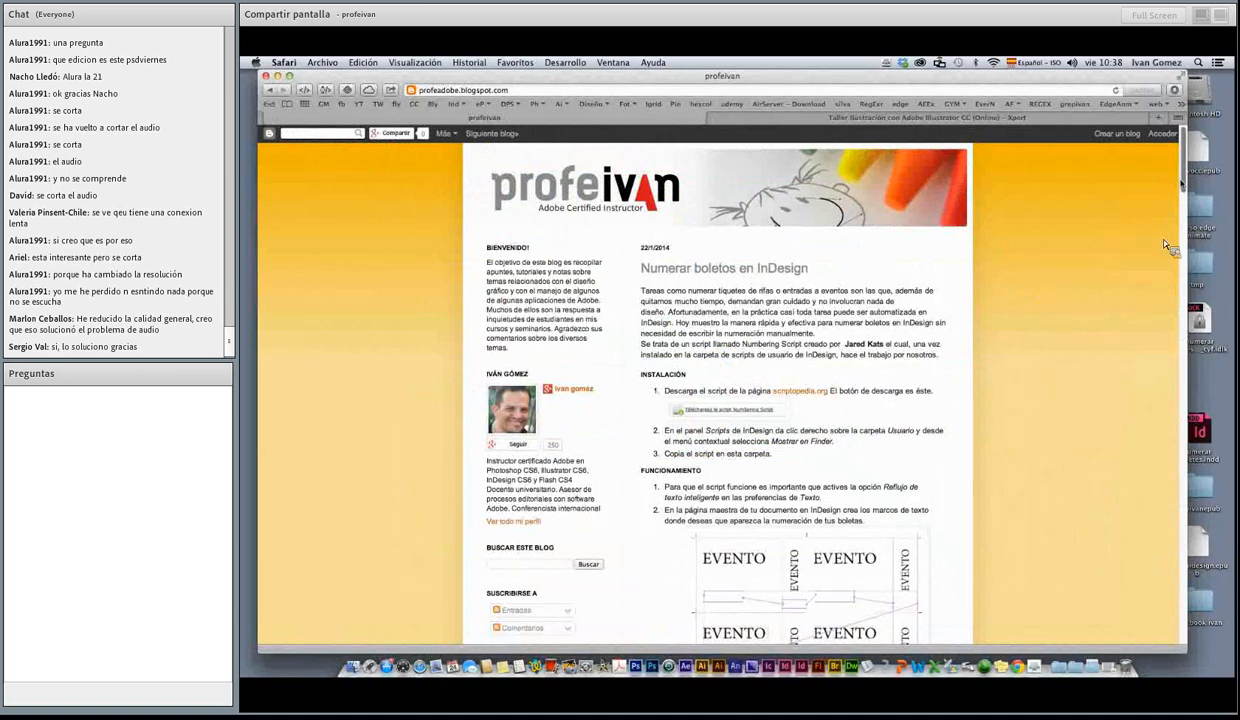
scroll(1168, 245, "down", 4)
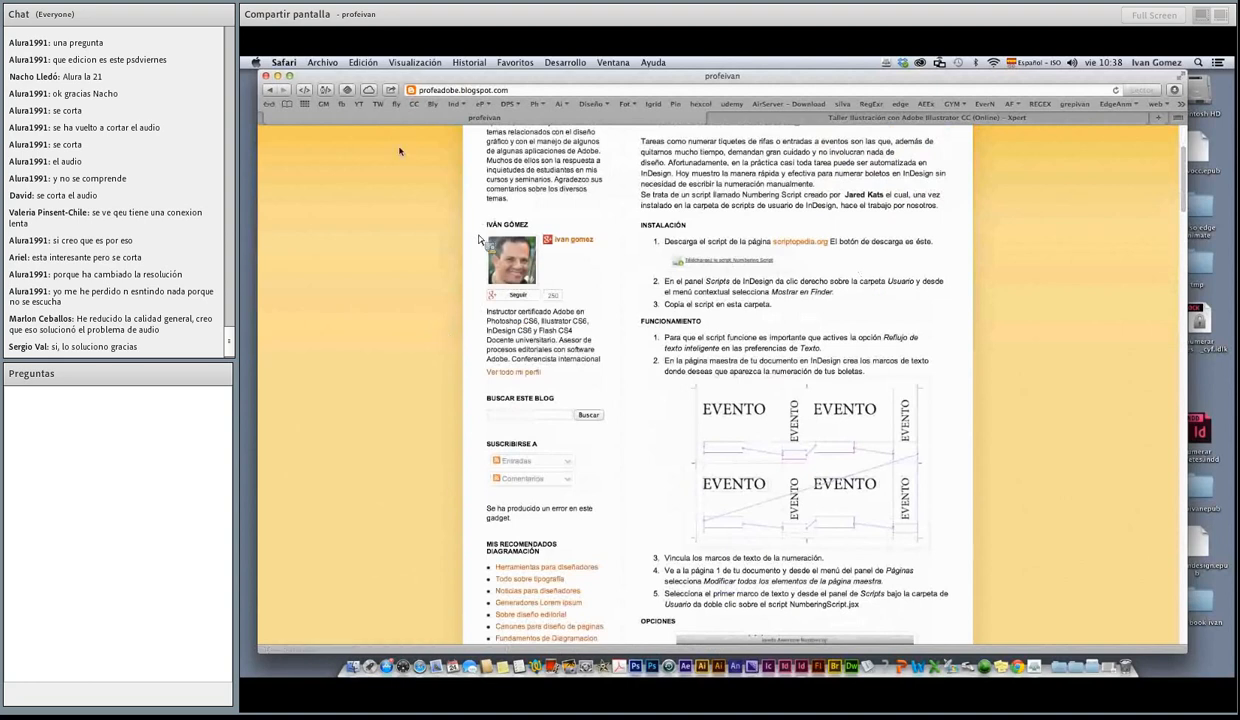
left_click(278, 76)
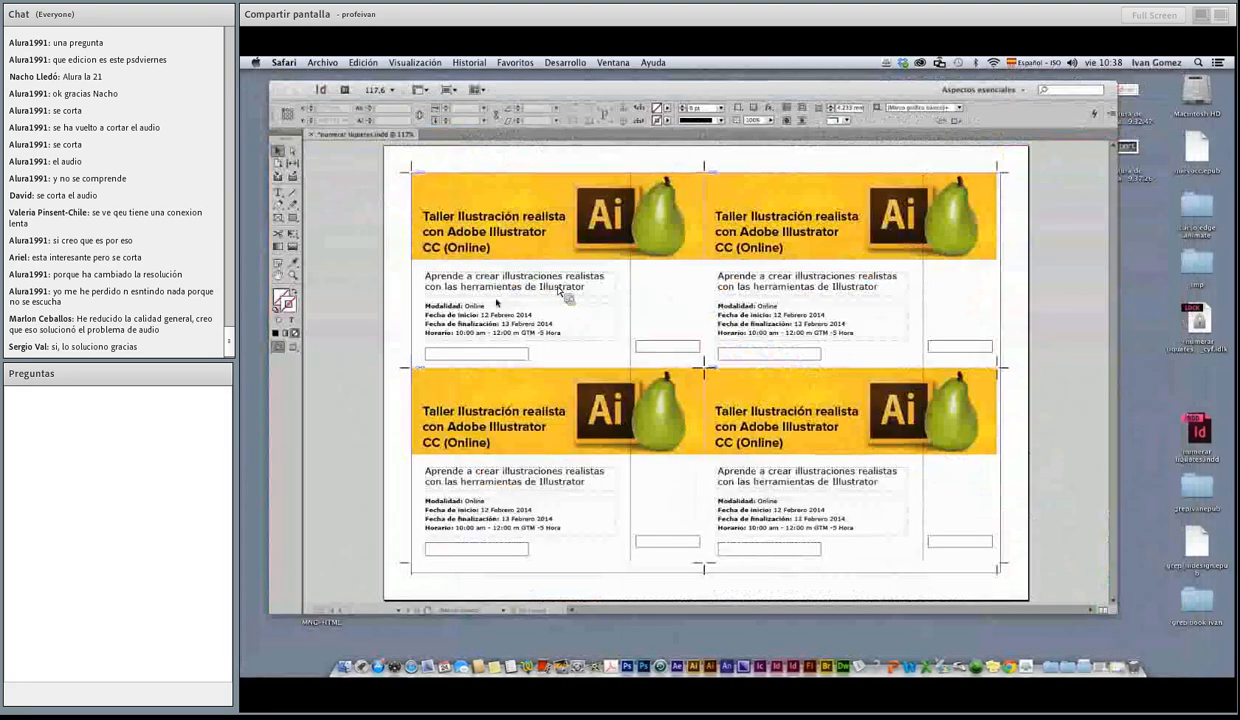
left_click(372, 330)
Step: Place the Scripts panel beside the tickets, expand the Usuario folder and enlarge the panel to fit its full list
left_click_drag(765, 264, 787, 256)
left_click_drag(700, 271, 975, 167)
left_click(957, 187)
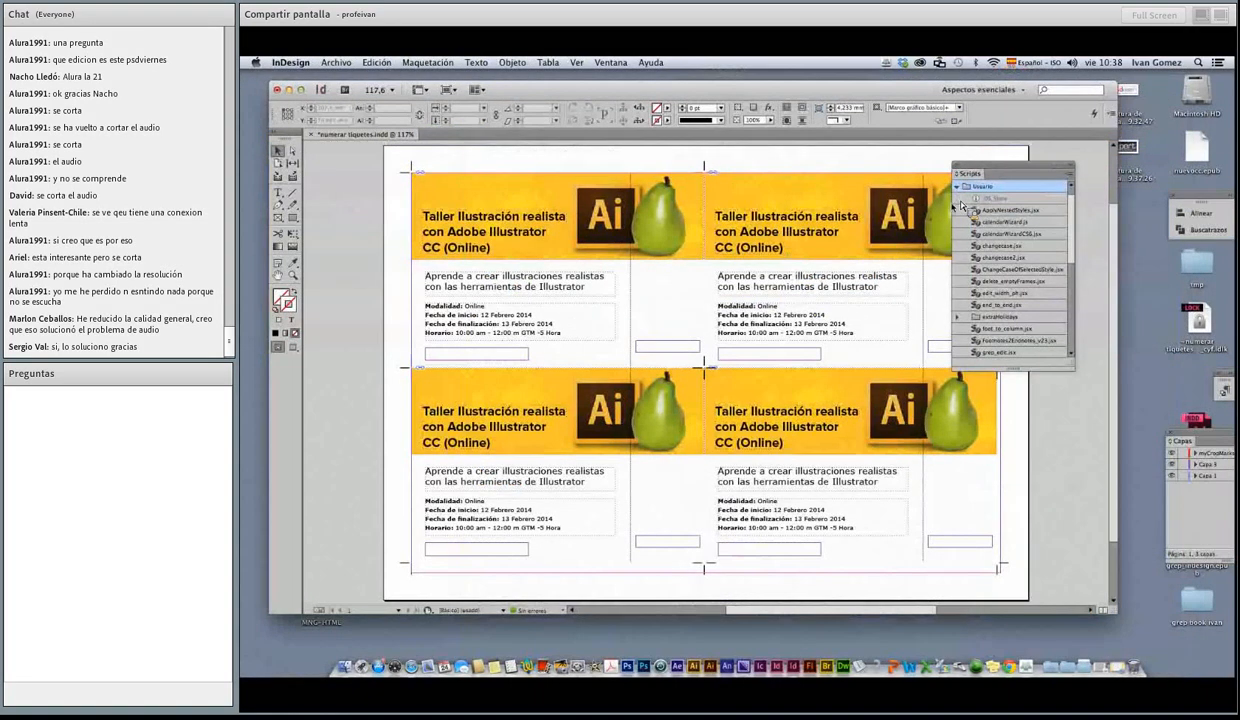
left_click_drag(1050, 368, 1080, 554)
left_click_drag(1022, 166, 1057, 111)
left_click_drag(1113, 508, 1108, 552)
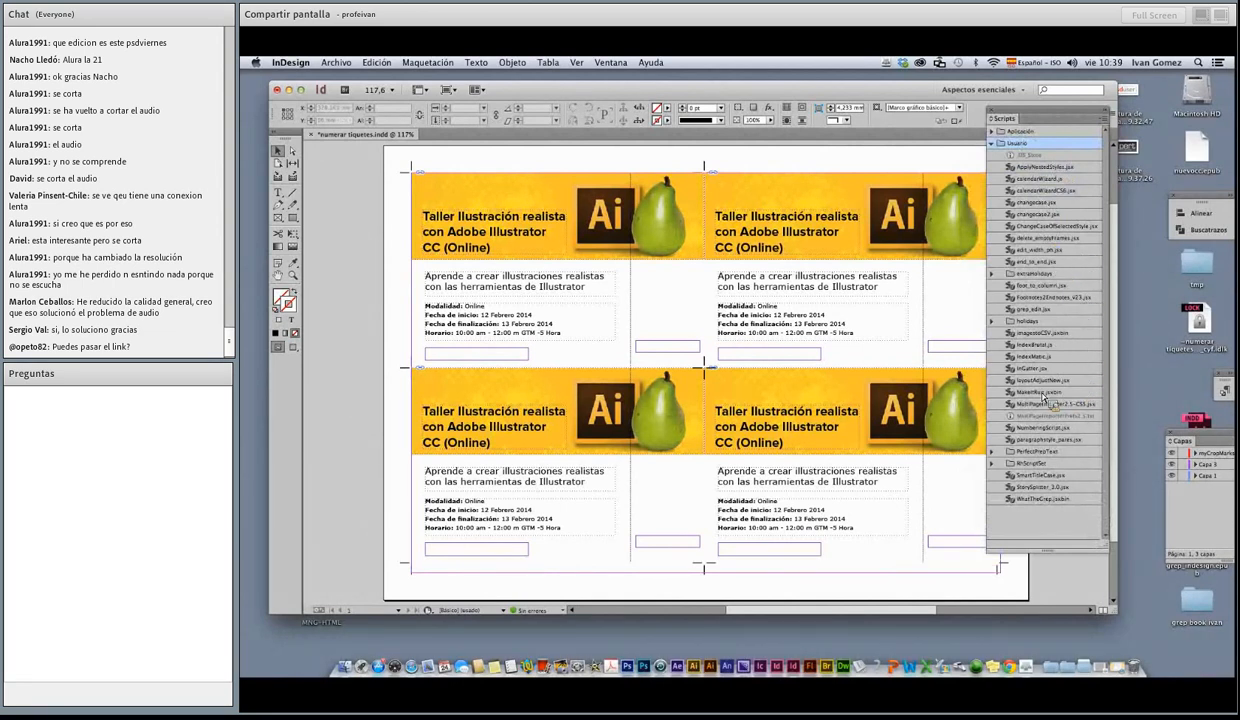
Step: Run NumberingScript.jsx on the empty number frame of the first ticket, the start of the linked frames
left_click(1040, 427)
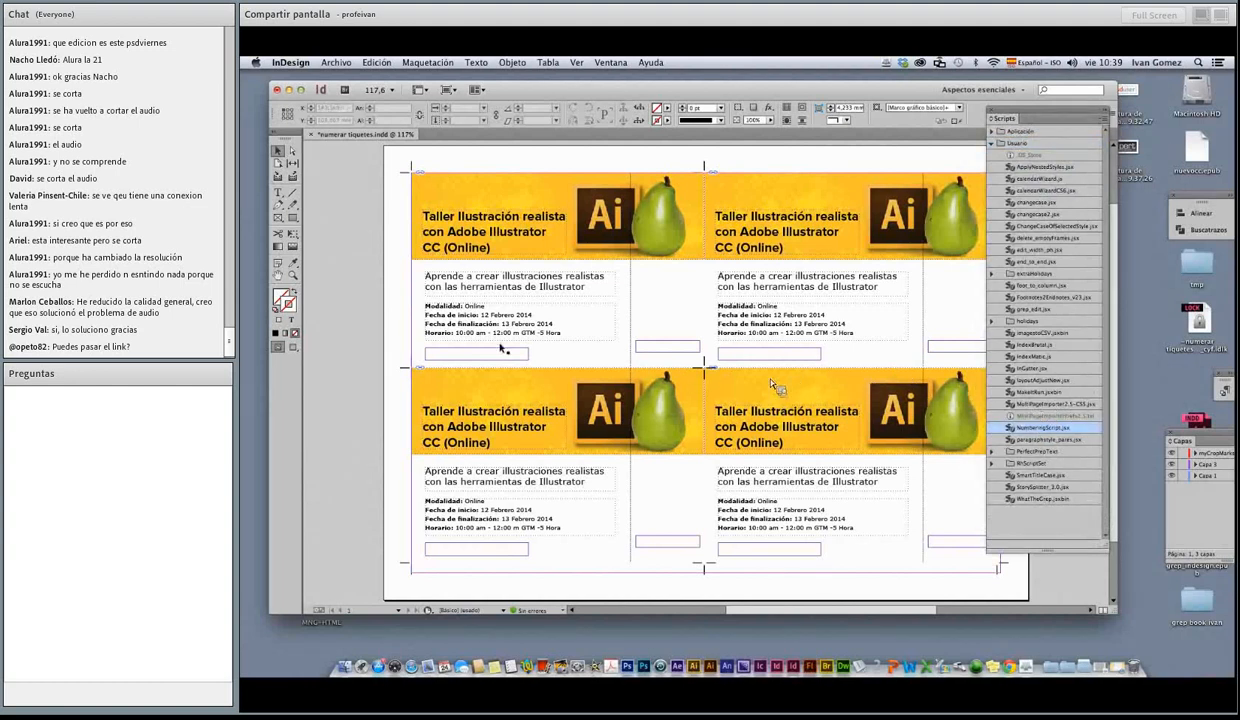
left_click(476, 354)
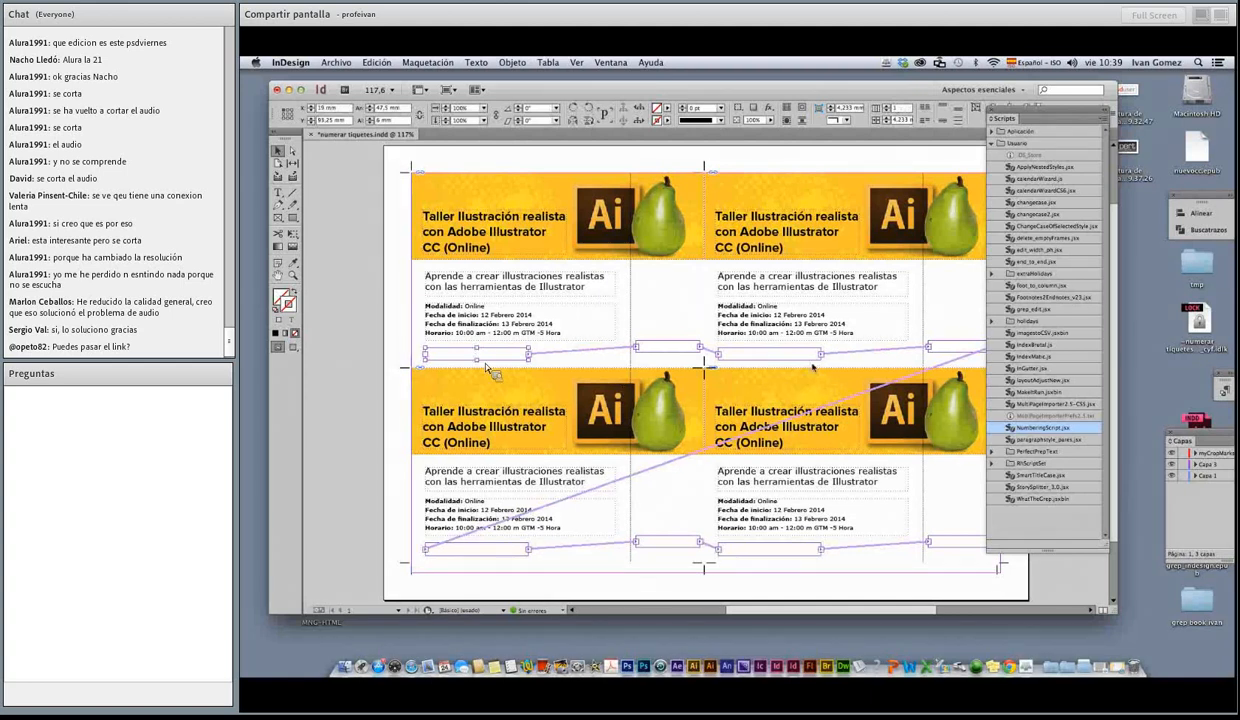
double_click(1036, 428)
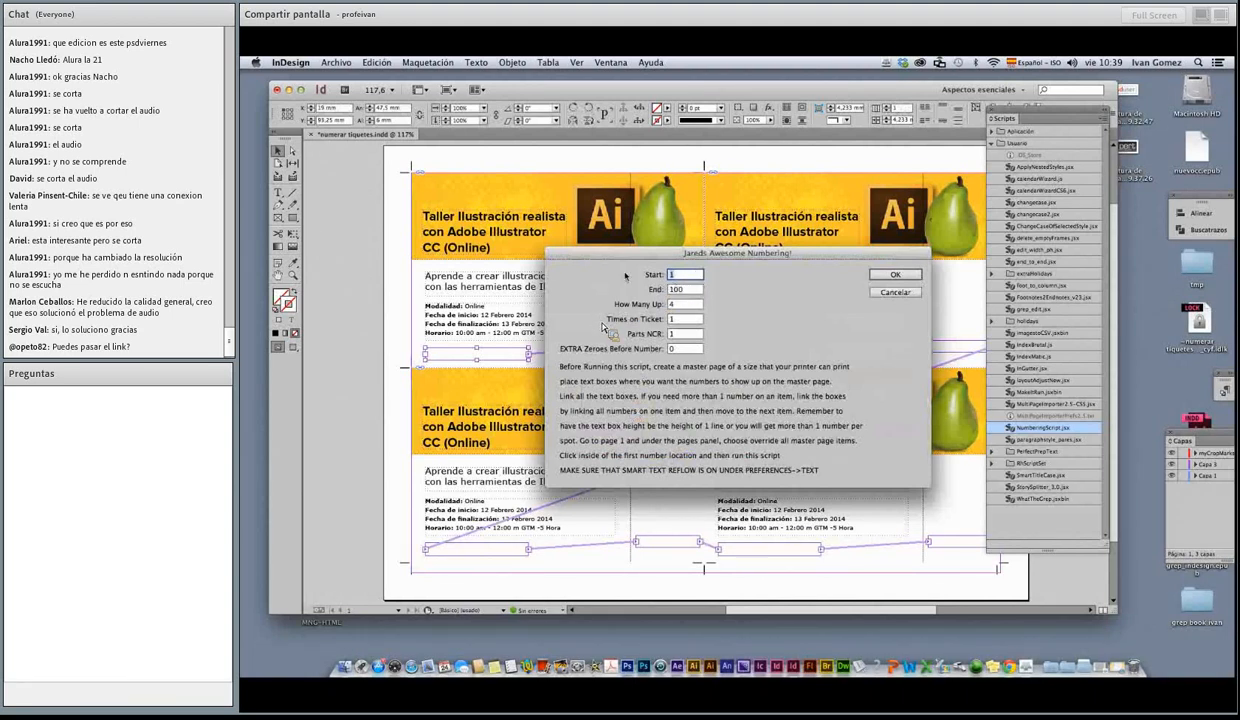
Step: Set the numbering to end at 20, with How Many Up at 1 and Times on Ticket at 2
double_click(676, 289)
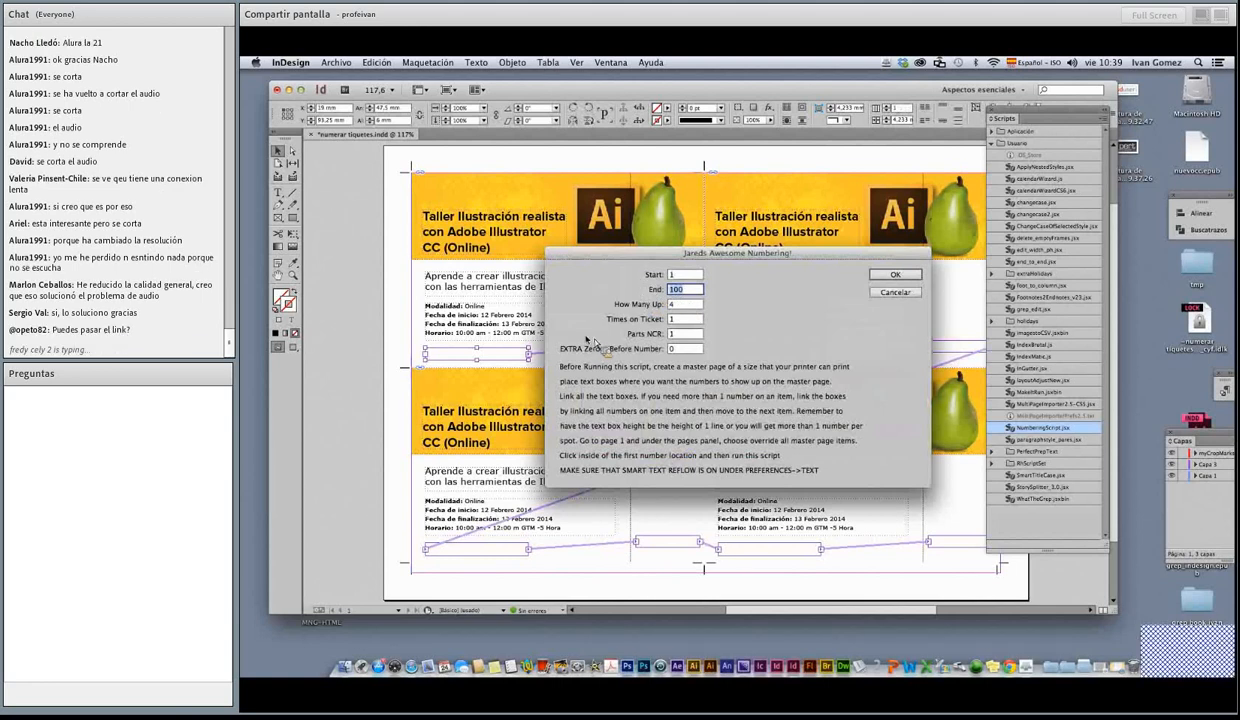
type("20")
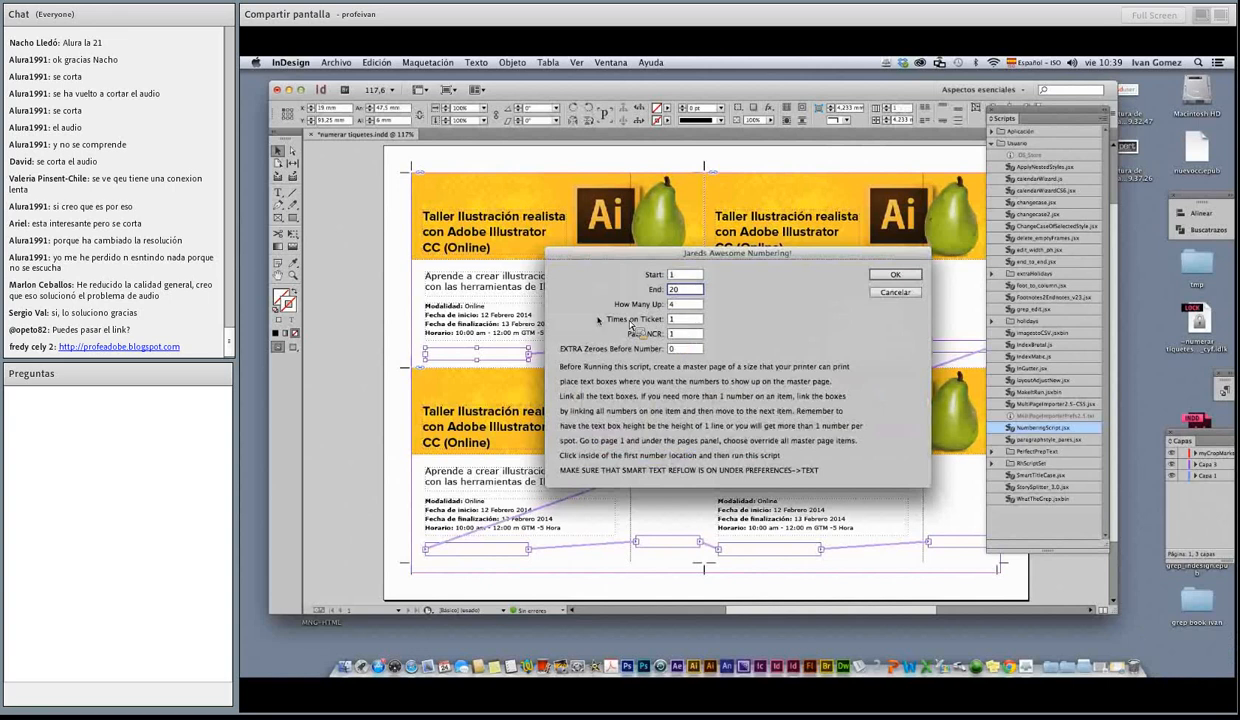
key("Tab")
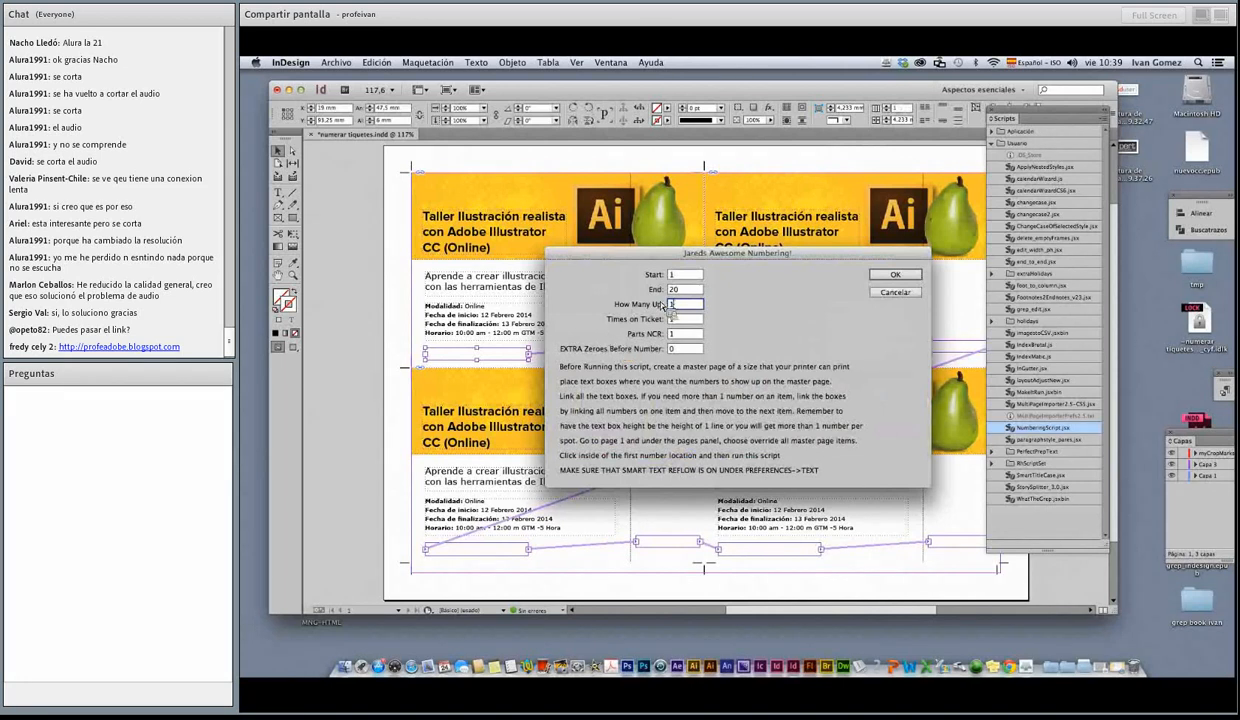
key("Tab")
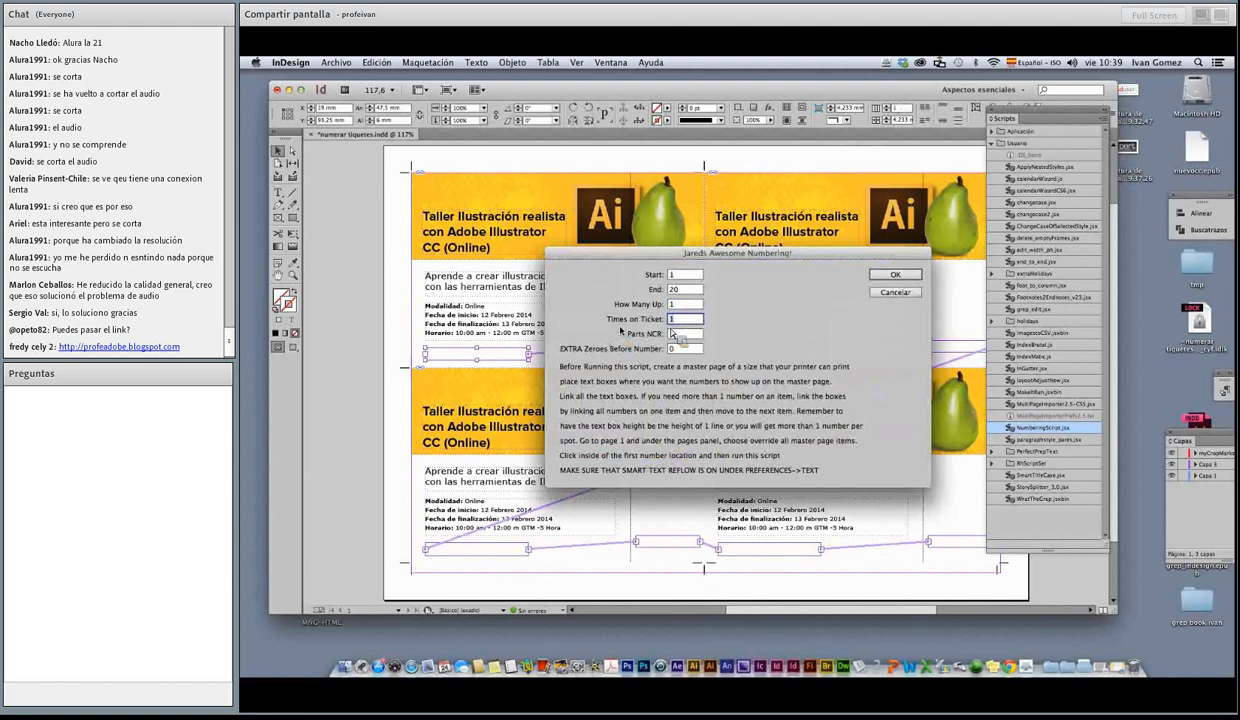
left_click_drag(719, 255, 787, 257)
type("2")
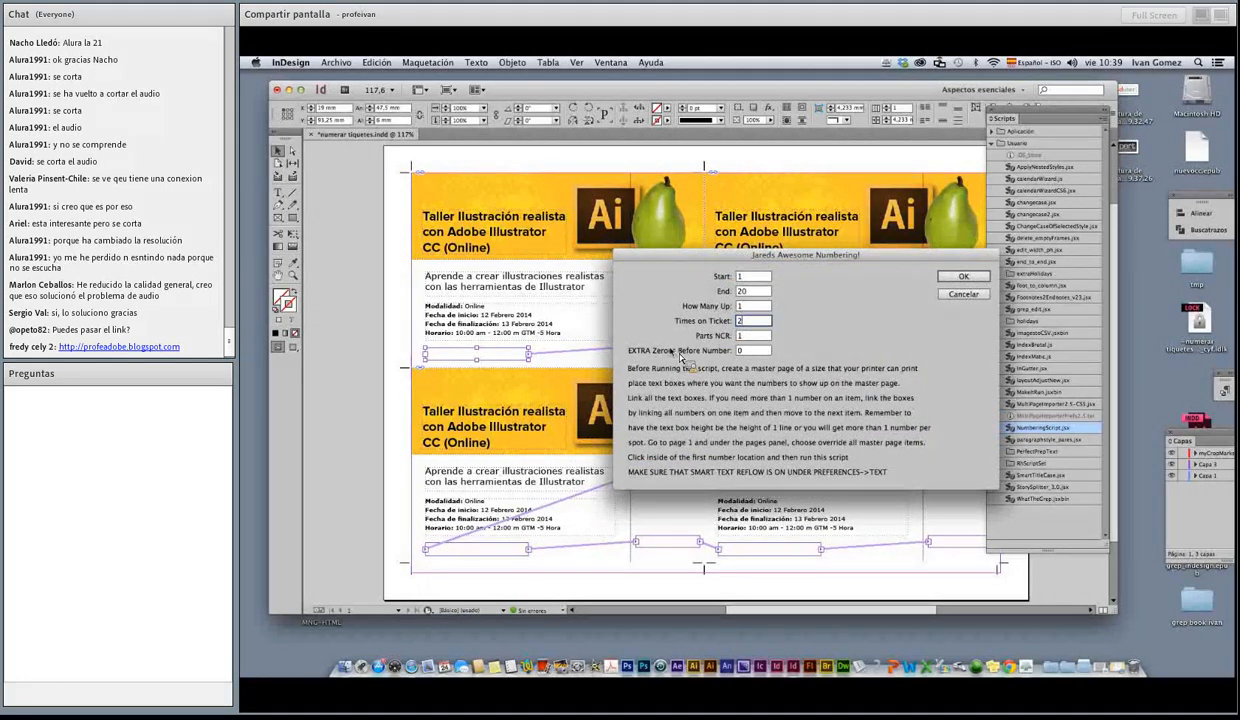
Step: Set the extra zeroes before each number to 2 and generate the ticket numbering
left_click(756, 352)
type("0")
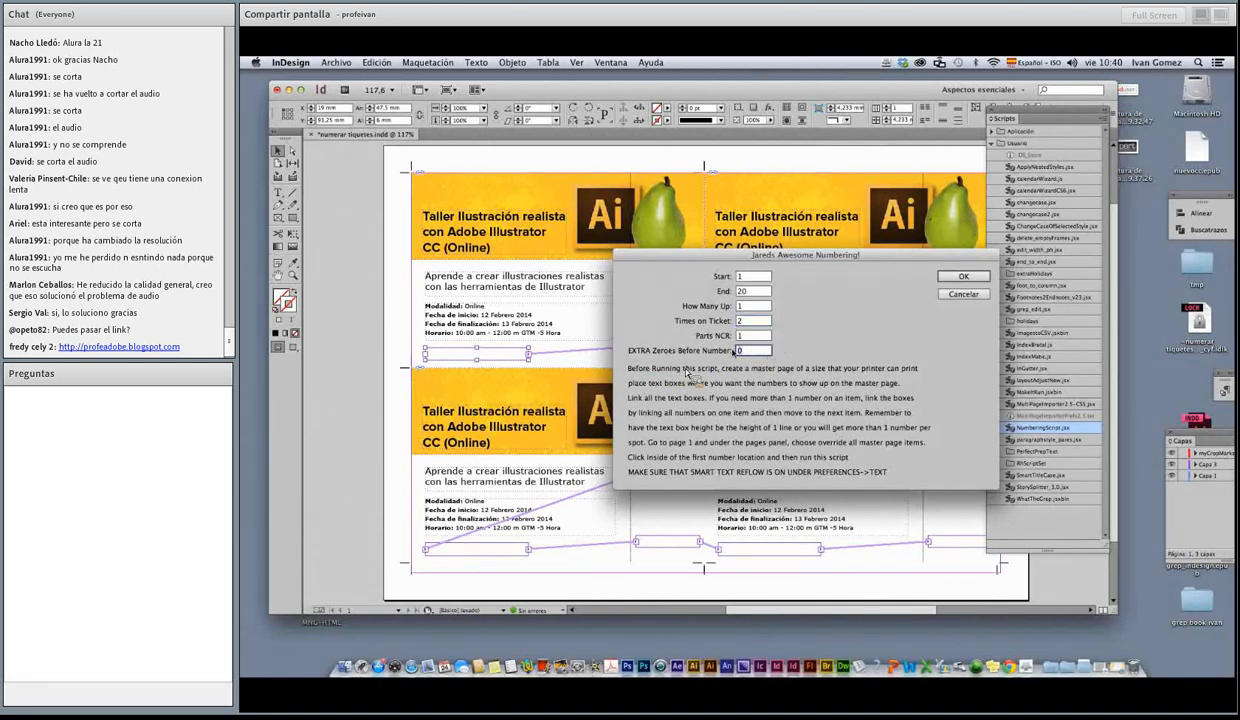
type("0")
type("2")
left_click(948, 277)
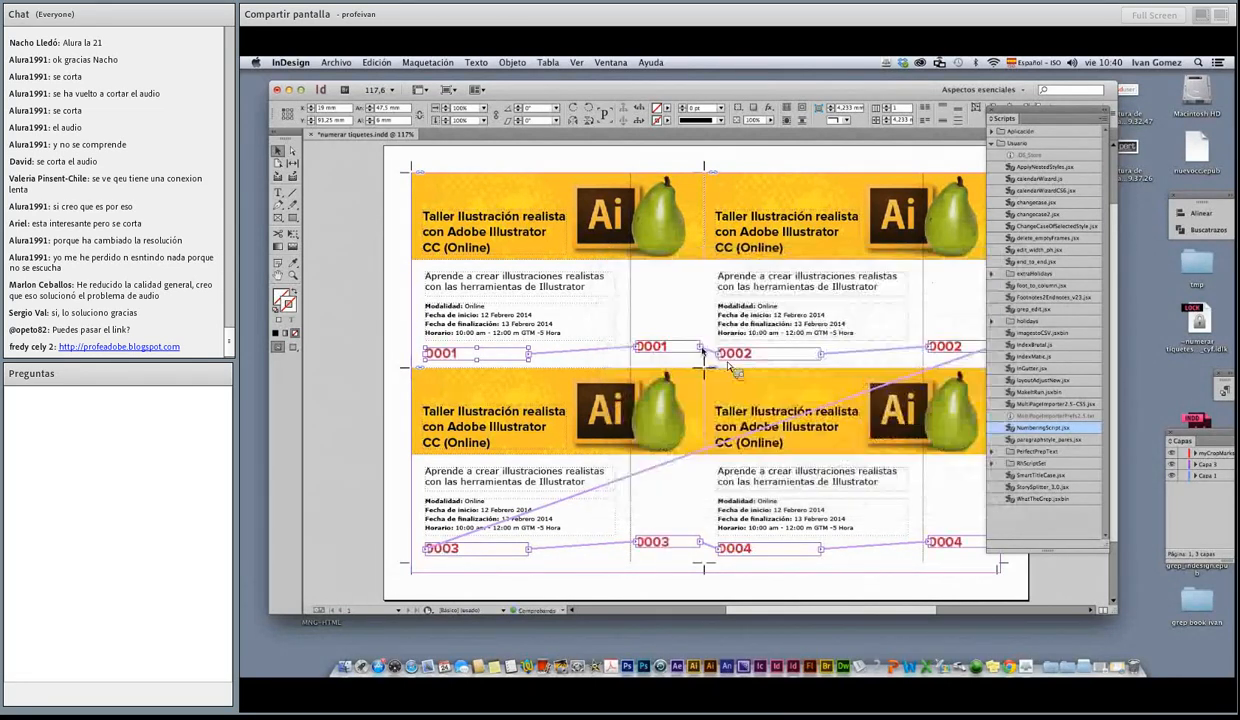
Step: Deselect the number frames, view the numbered page at 100%, and collapse the Scripts panel
left_click(368, 462)
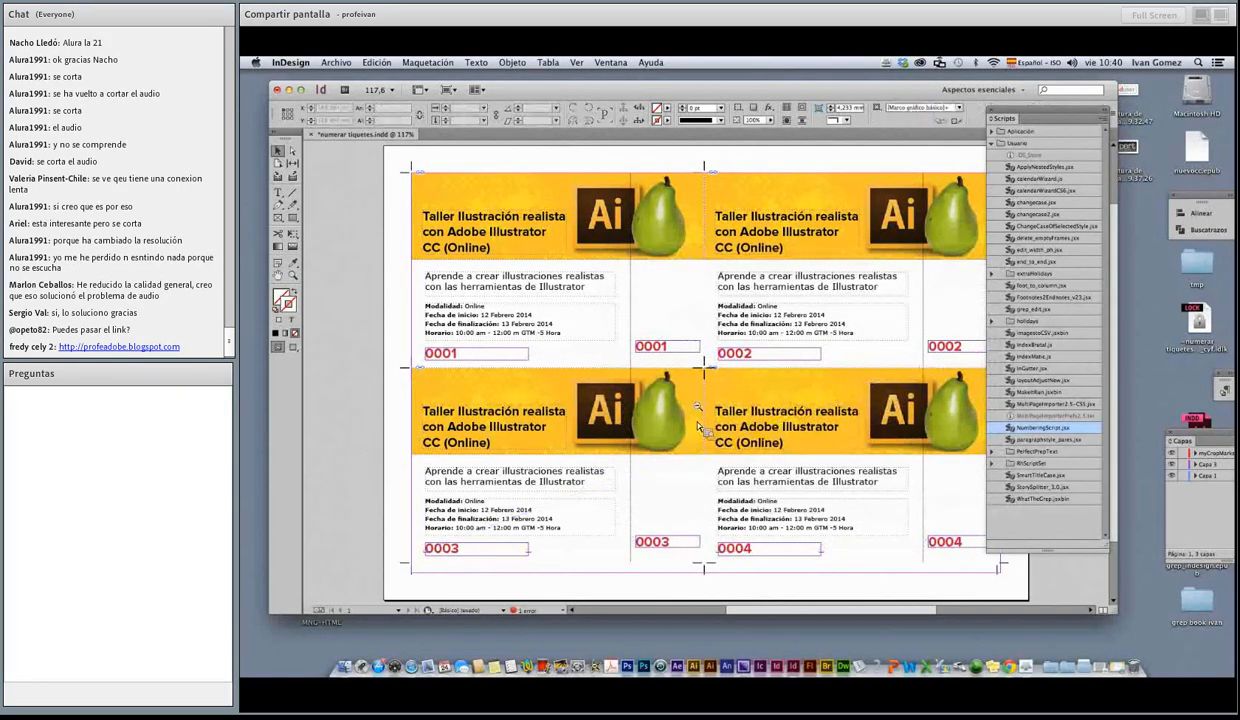
key("super+1")
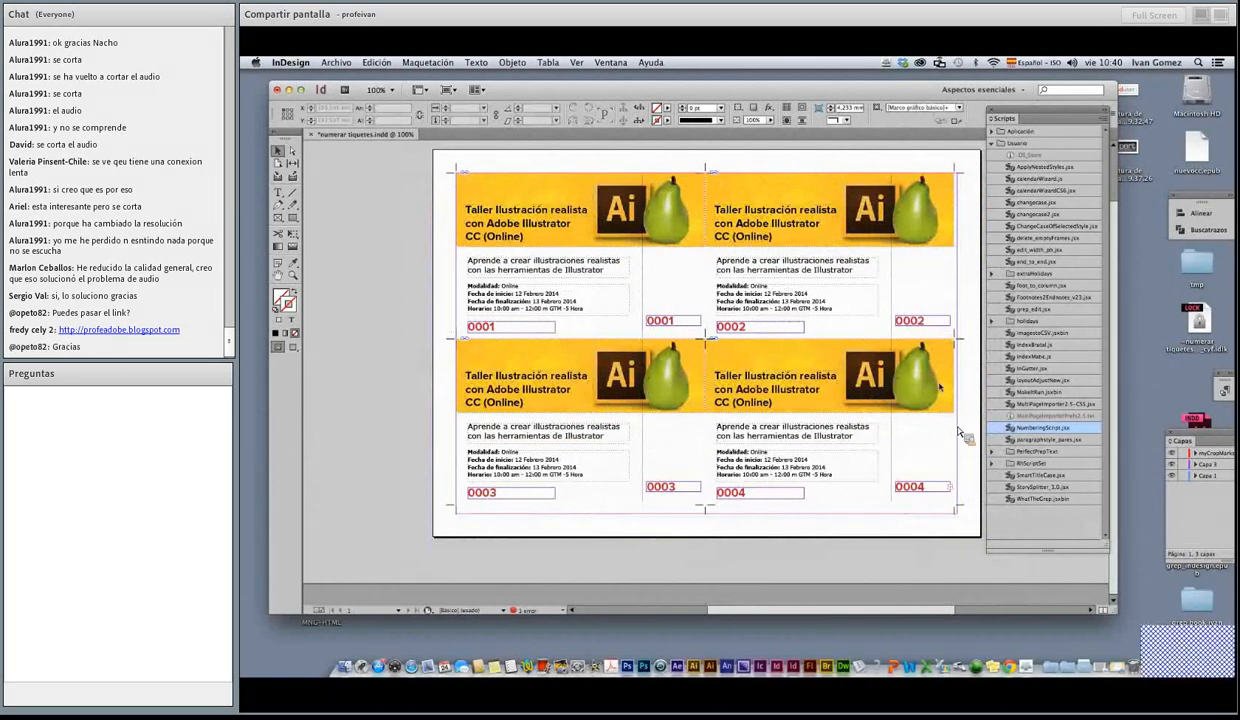
left_click(1102, 107)
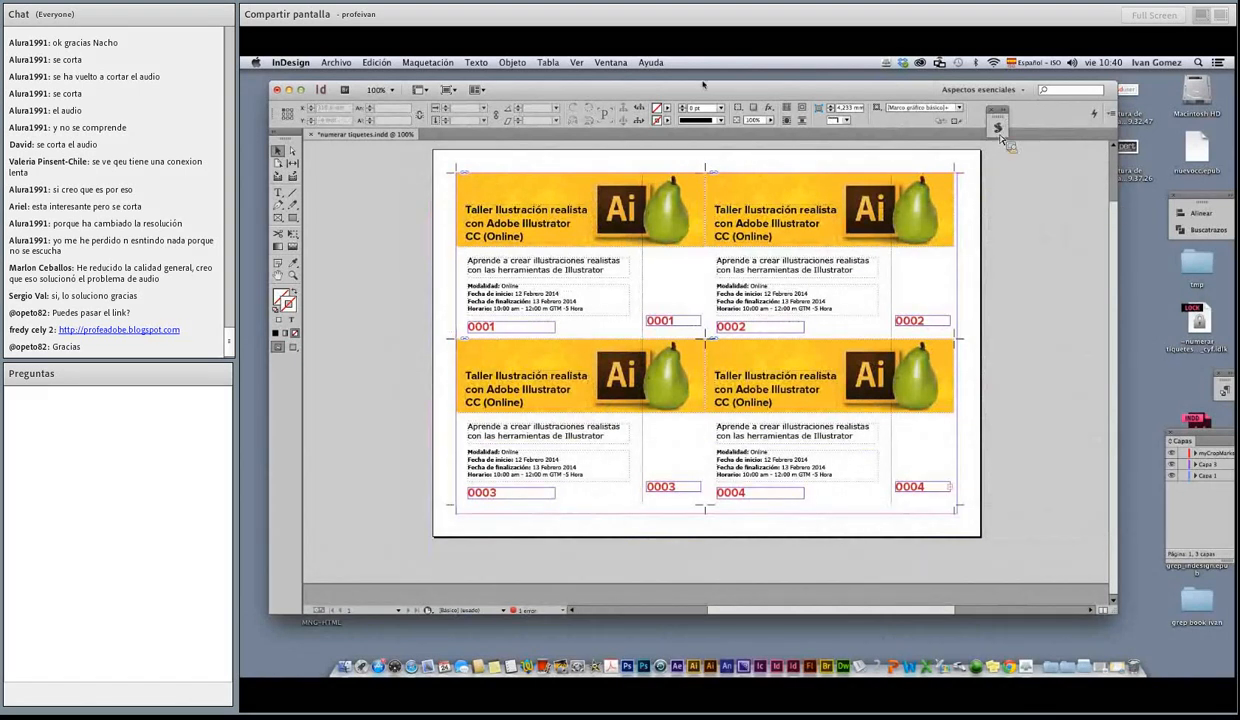
Step: Show the Pages panel beside the document and display the numbered ticket page
left_click(610, 62)
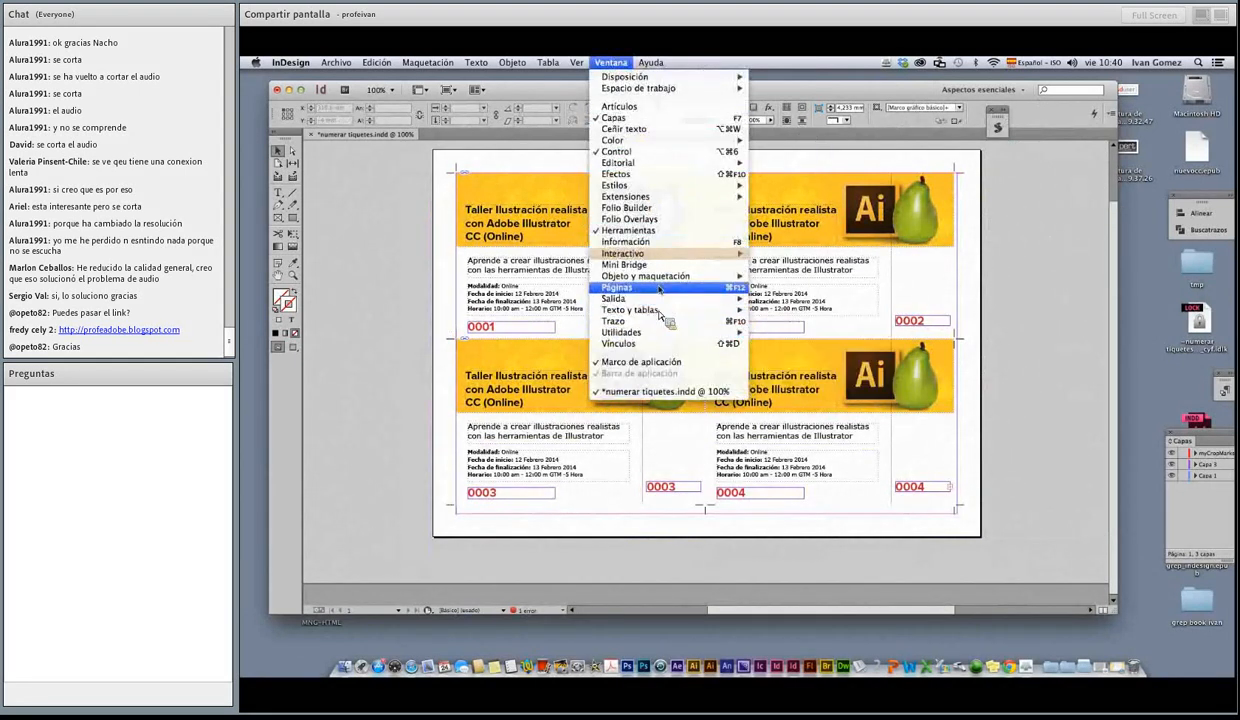
left_click(690, 287)
left_click_drag(1104, 284, 1105, 402)
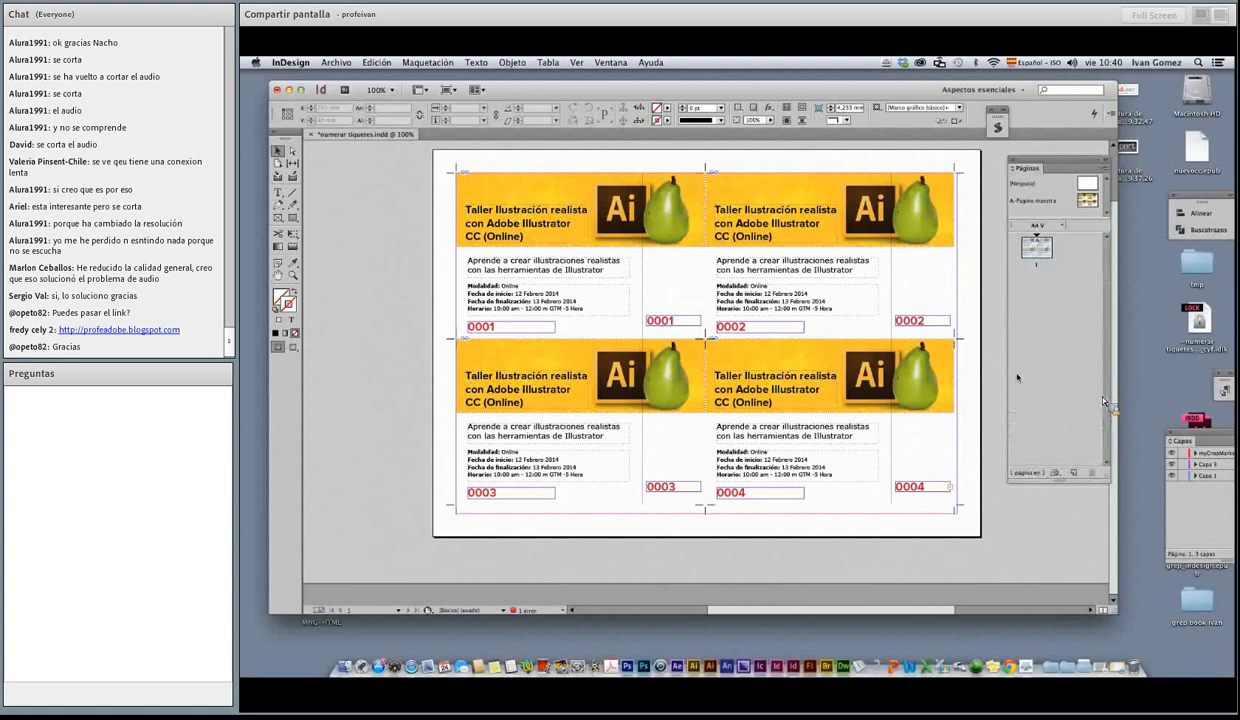
double_click(1037, 262)
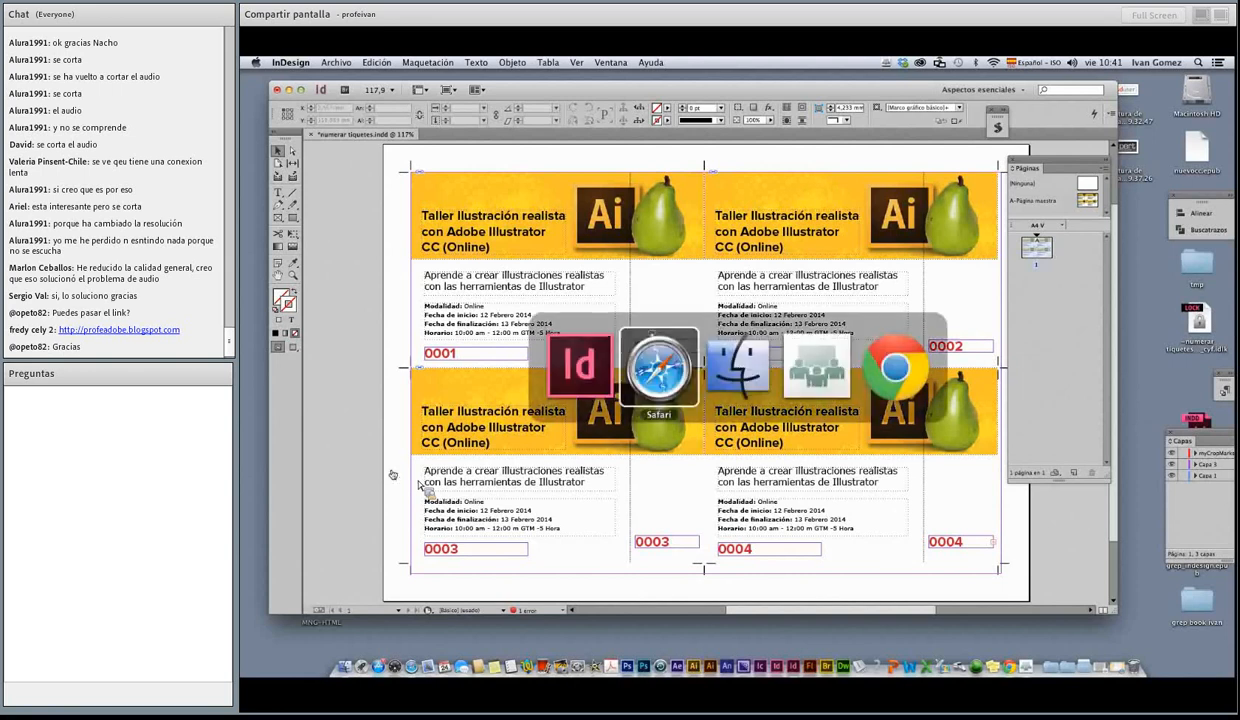
Step: Switch to the Adobe Connect meeting and stop sharing the screen
key("super+Tab")
left_click(1025, 670)
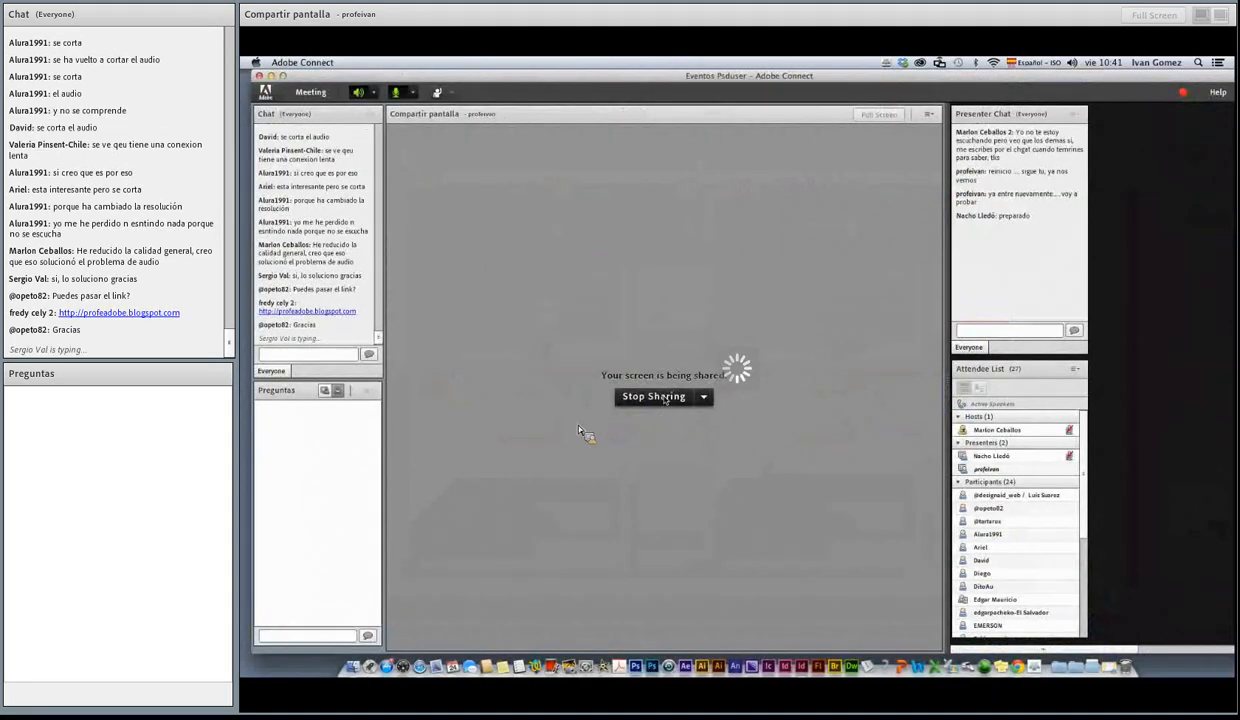
left_click(664, 398)
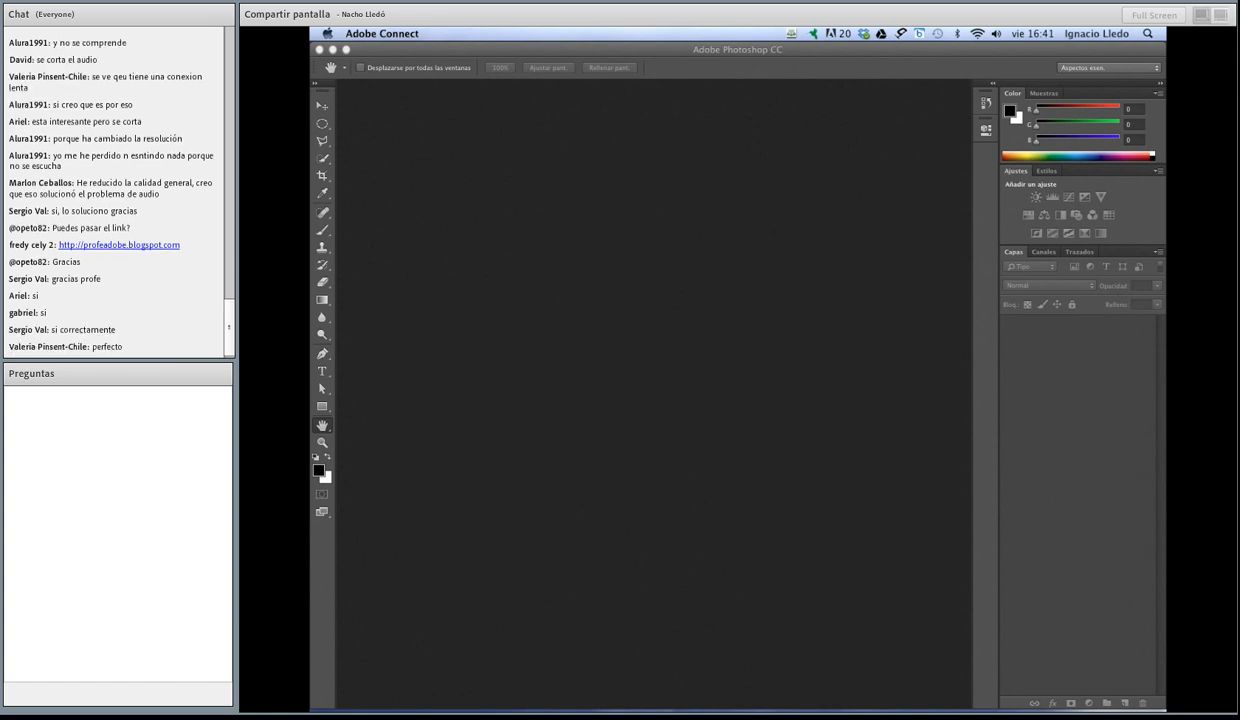
Step: Switch to Photoshop and examine the list of available panels and extensions
left_click(772, 388)
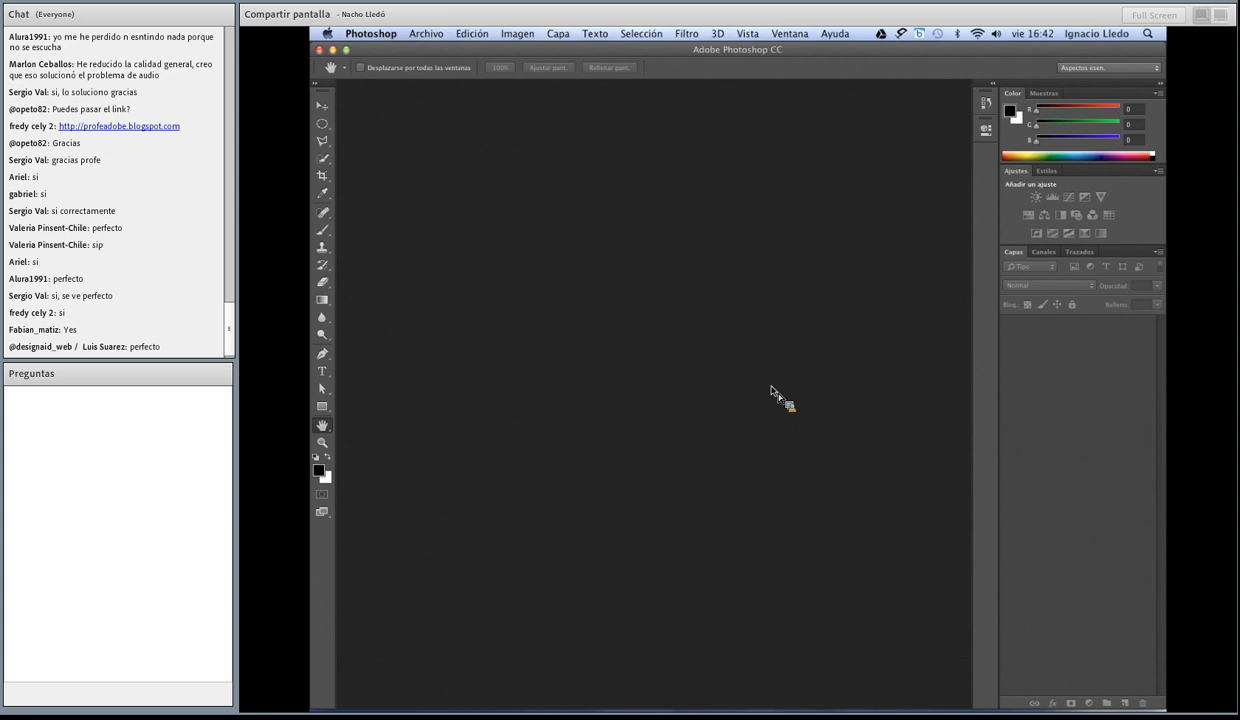
left_click(788, 33)
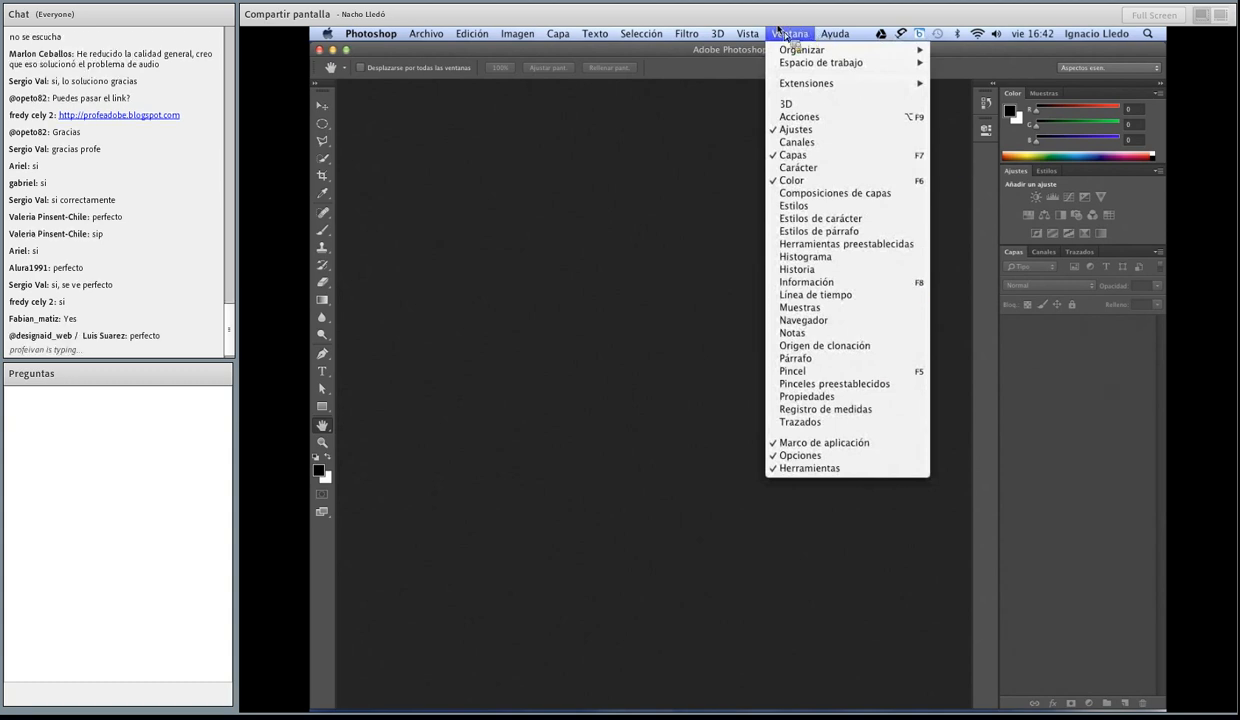
mouse_move(808, 90)
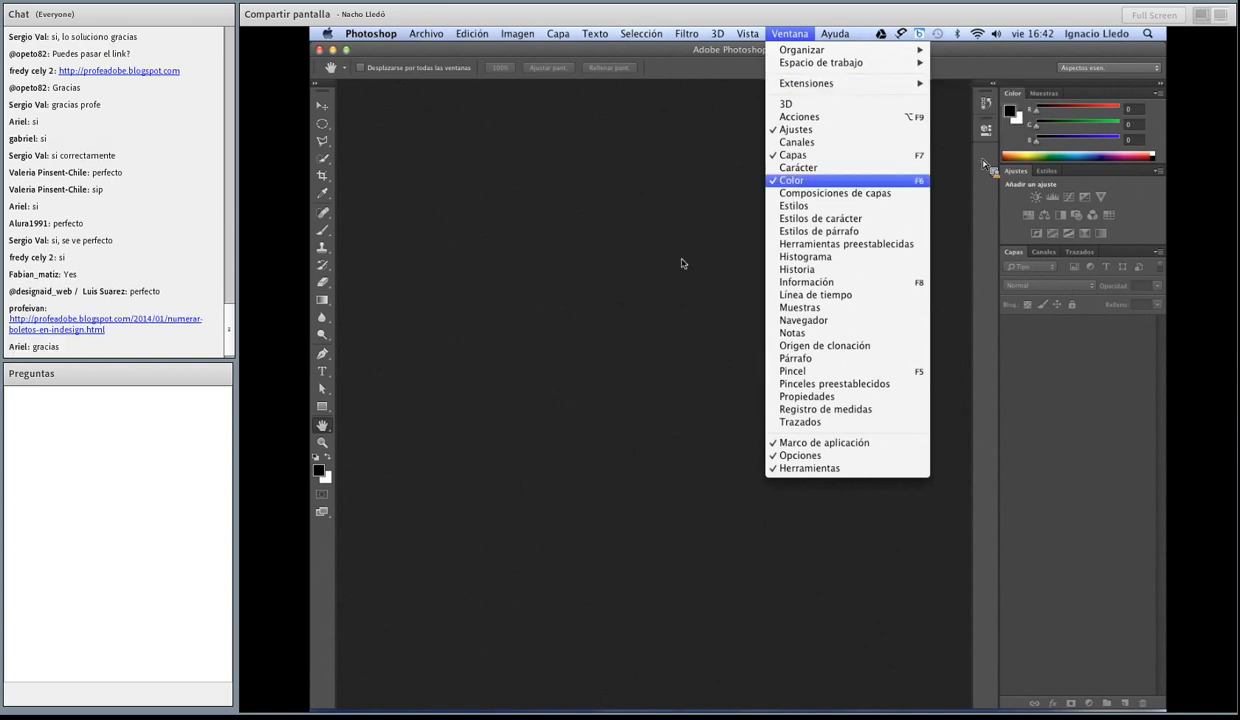
left_click(985, 166)
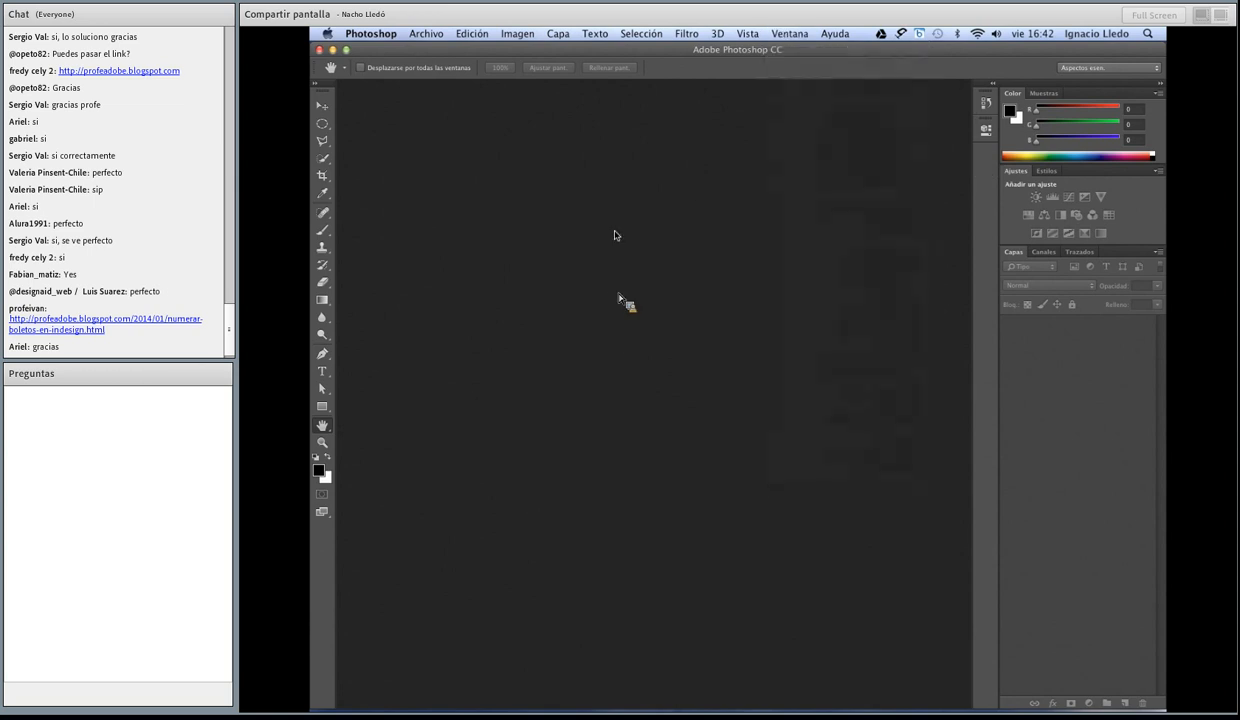
Step: Minimize Photoshop and share the Adobe Configurator 4 download page address from Chrome in the Adobe Connect chat
left_click(333, 50)
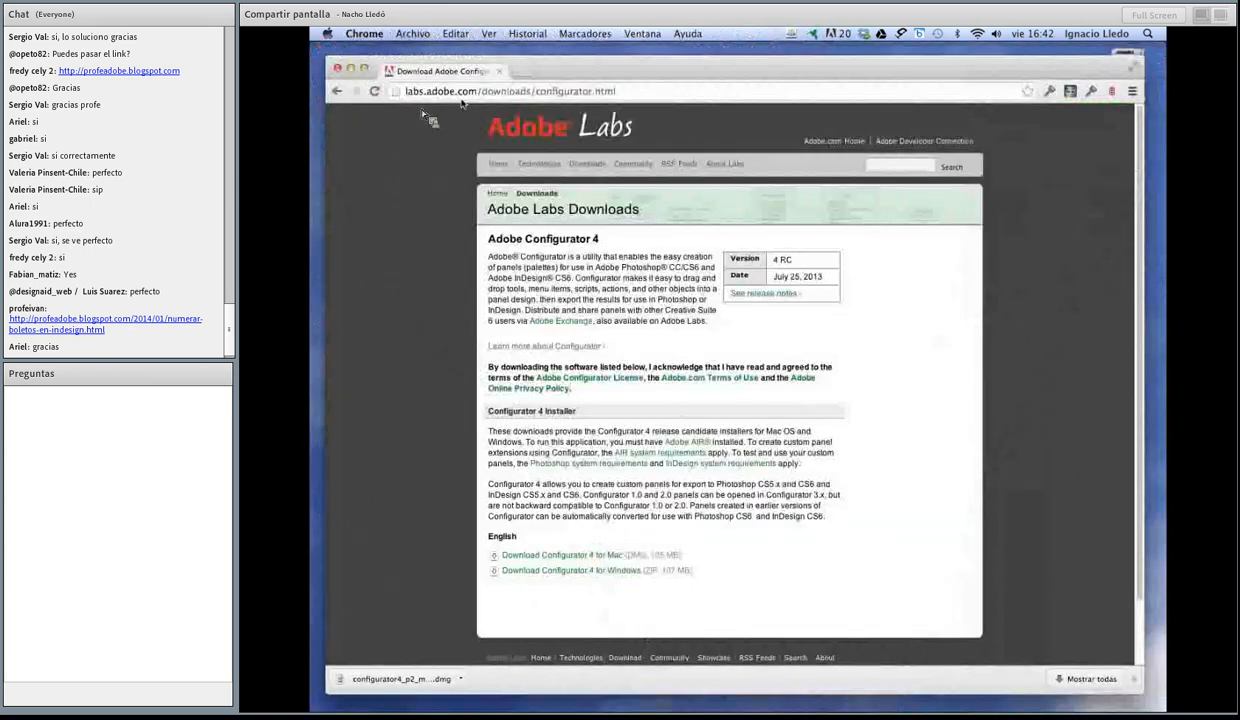
left_click_drag(625, 91, 418, 273)
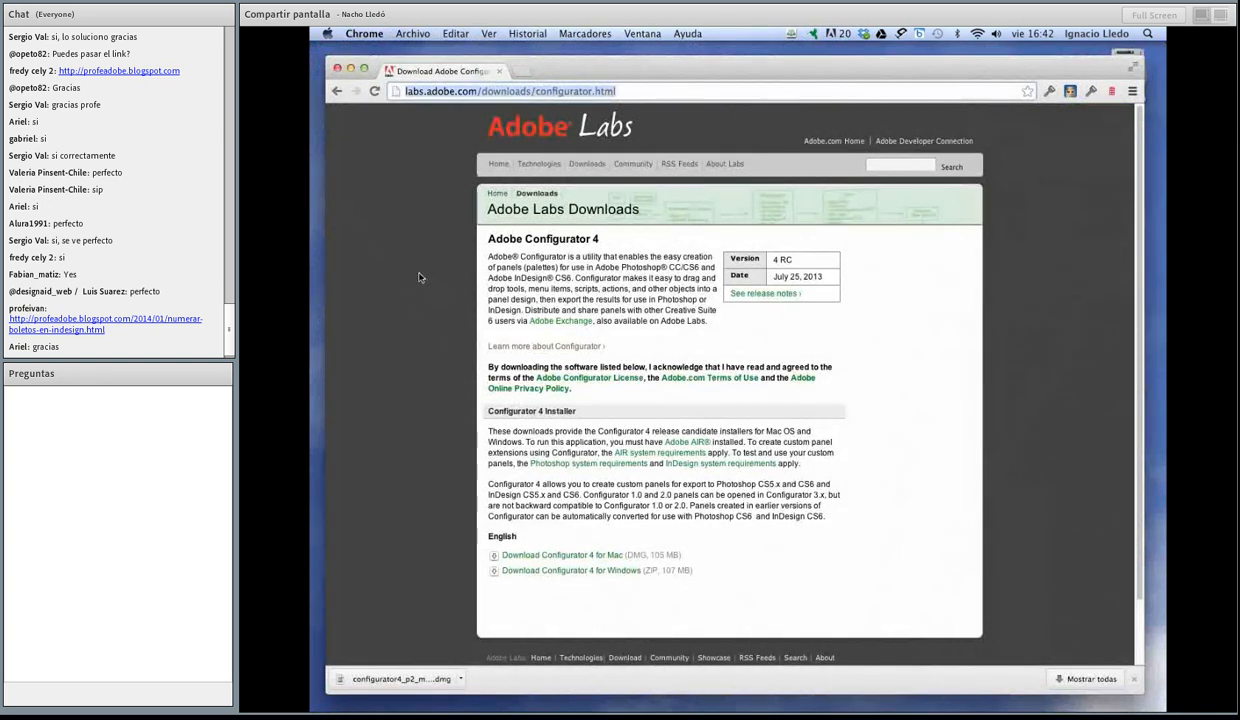
key("super+Tab")
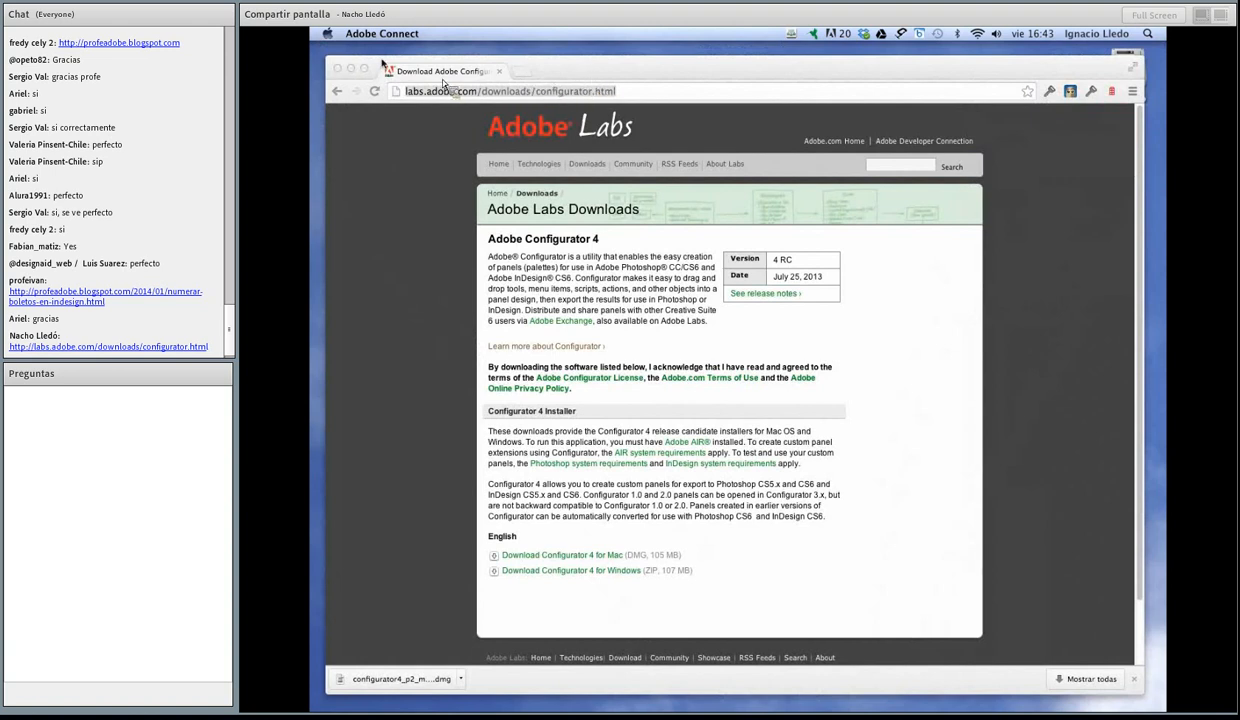
Step: Minimize the browser and open configurator4_p2_mac_072513.dmg from the downloads folder
left_click(351, 68)
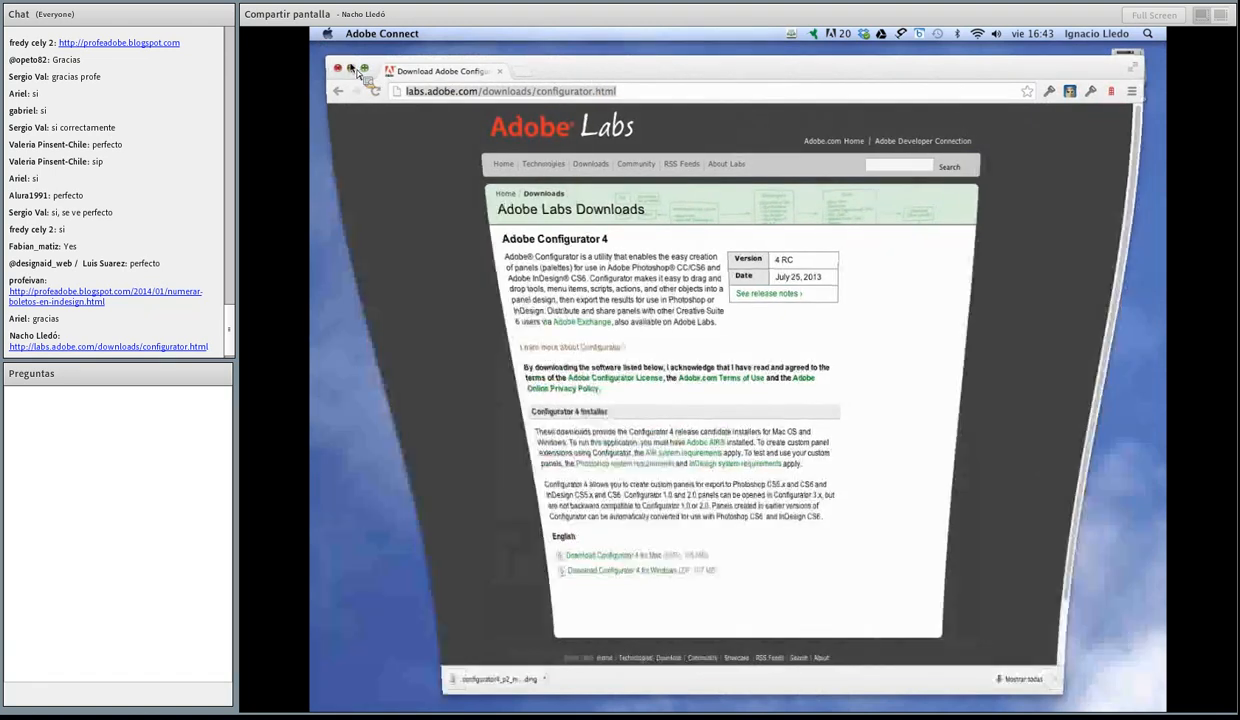
mouse_move(676, 707)
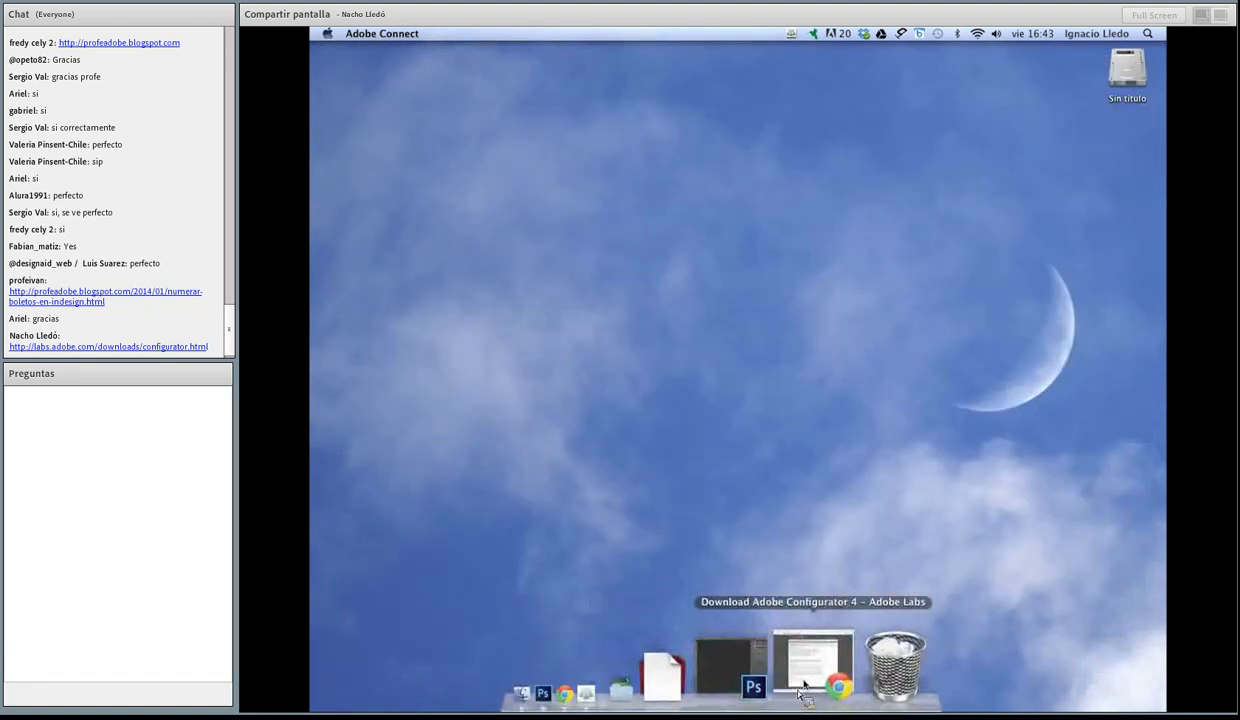
right_click(763, 671)
left_click(763, 671)
left_click(763, 671)
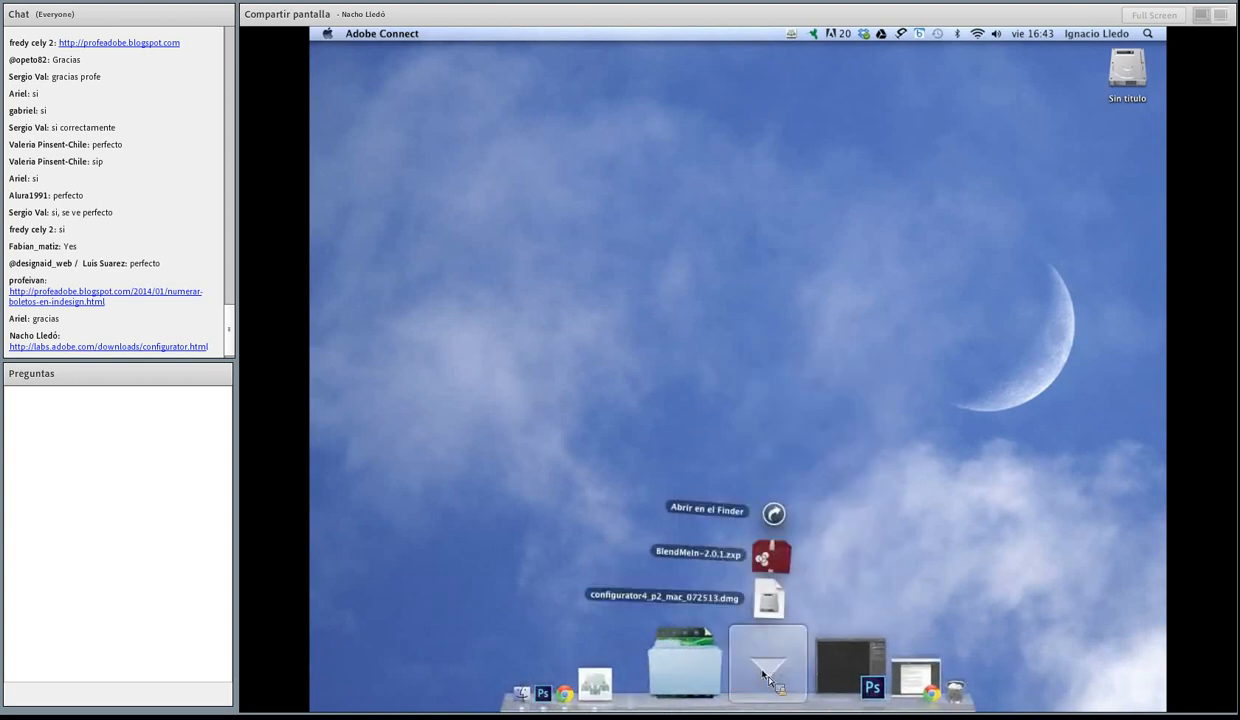
left_click(797, 603)
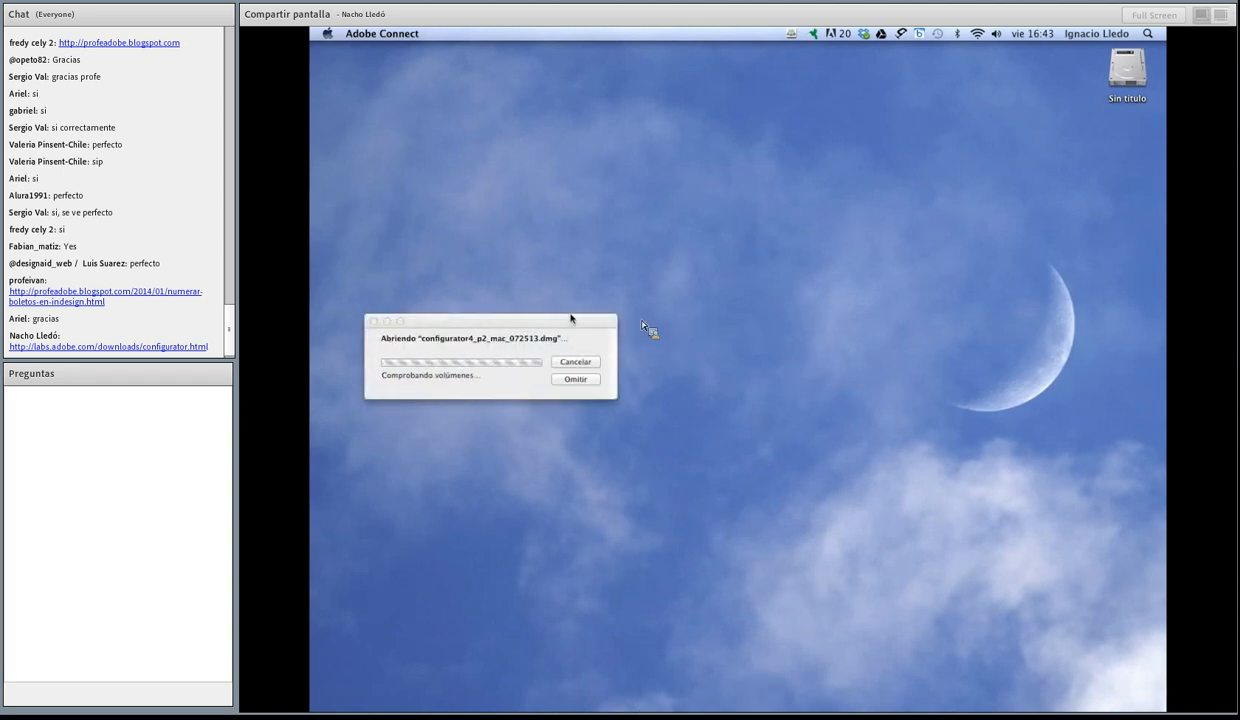
Step: Run Install.app from the mounted AdobeConfigurator4-mul volume and restore the Photoshop window
left_click_drag(566, 320, 815, 202)
left_click(1128, 145)
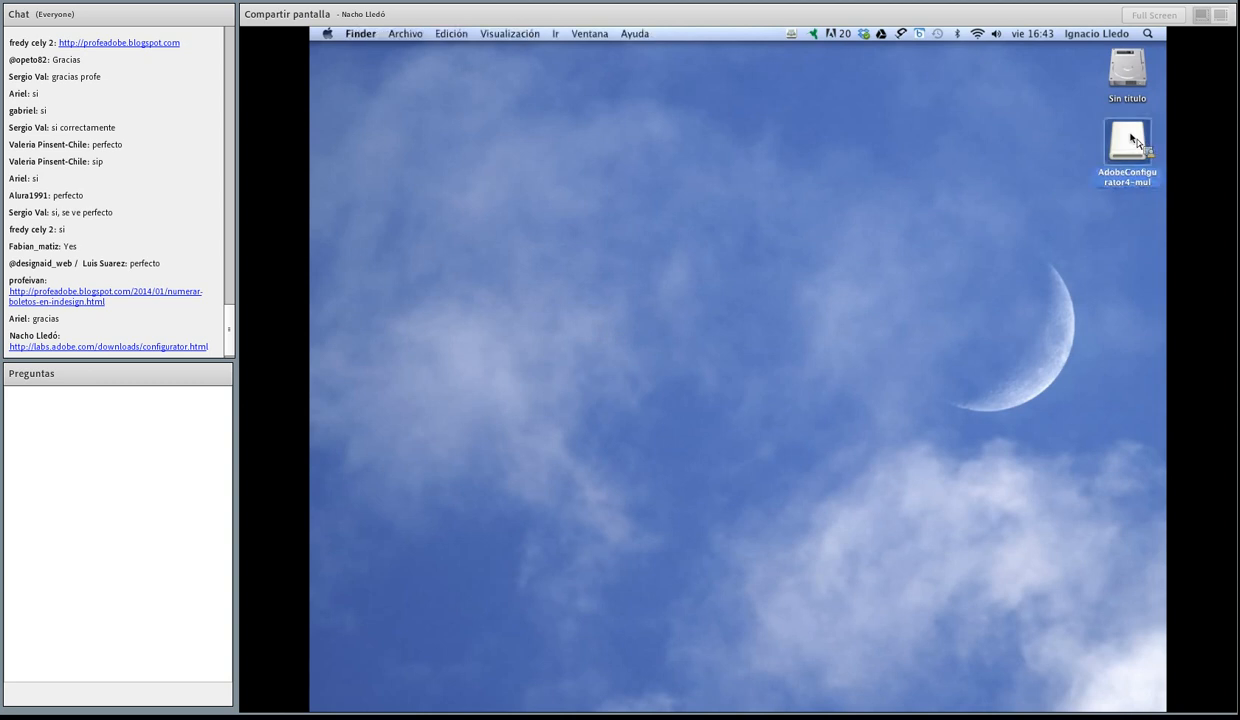
double_click(1128, 145)
left_click_drag(612, 334, 753, 208)
double_click(757, 303)
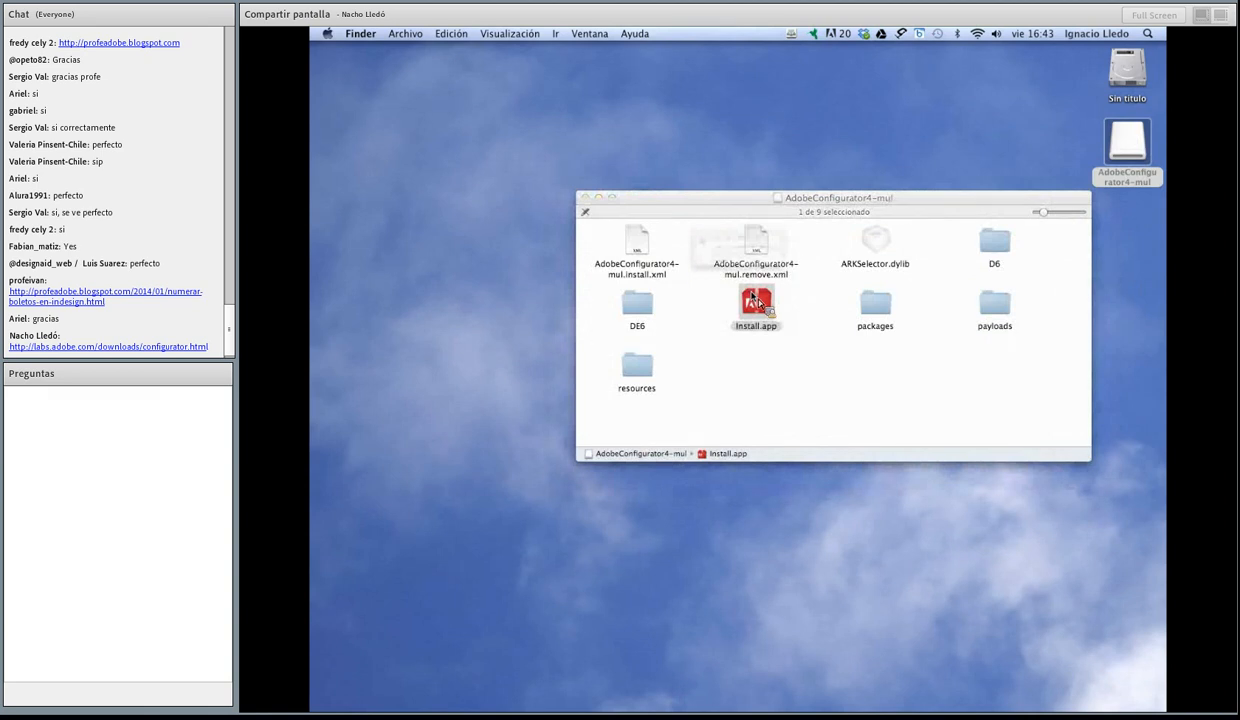
left_click(868, 297)
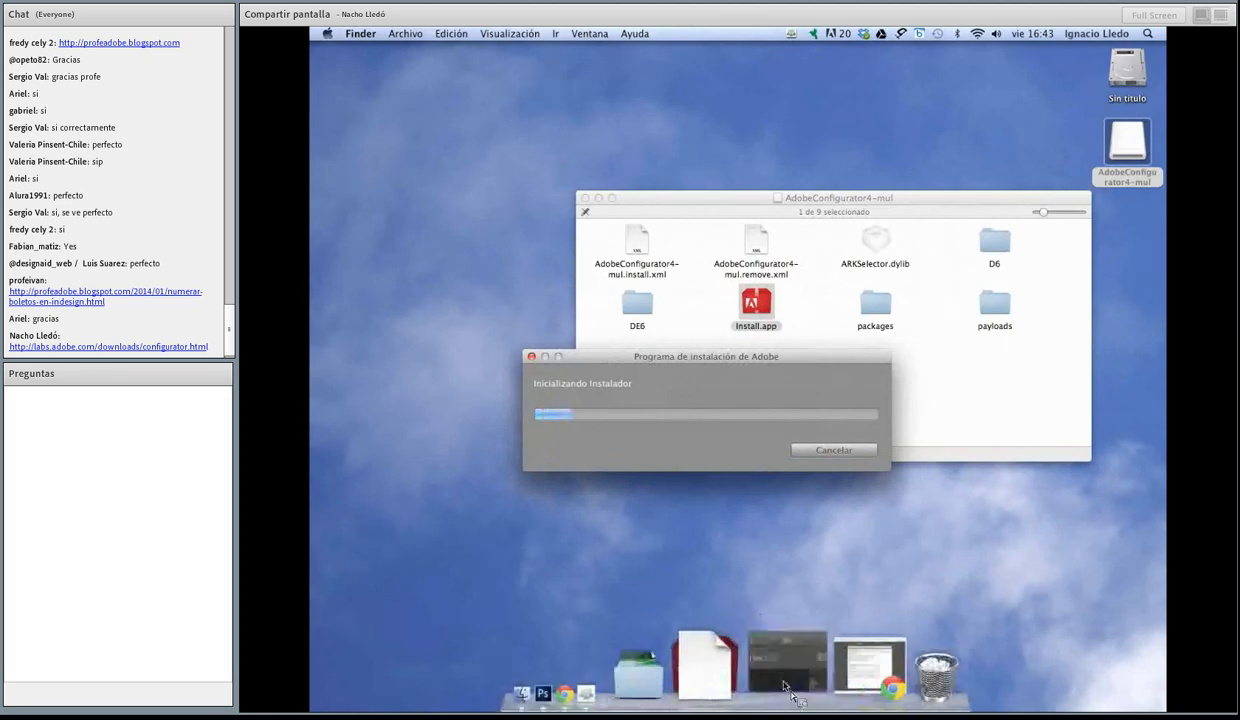
left_click(760, 675)
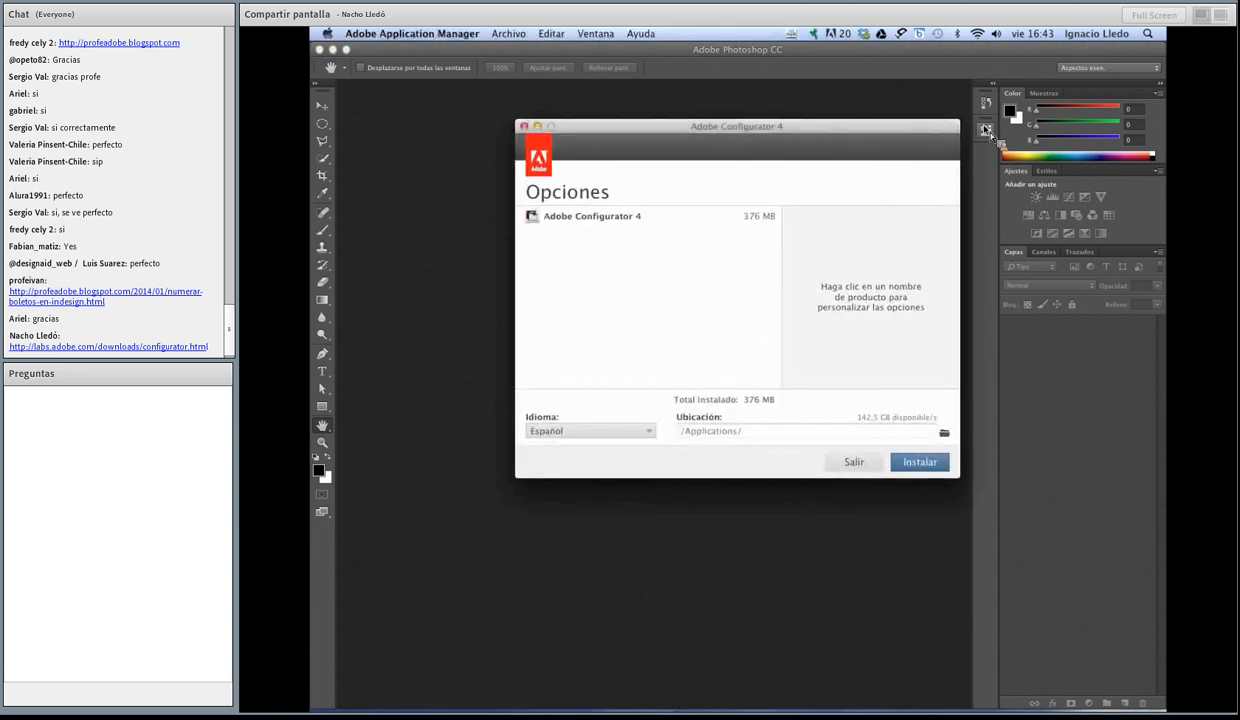
Step: Start installing Adobe Configurator 4 in Español to /Applications and authorize it with the account password
left_click(915, 459)
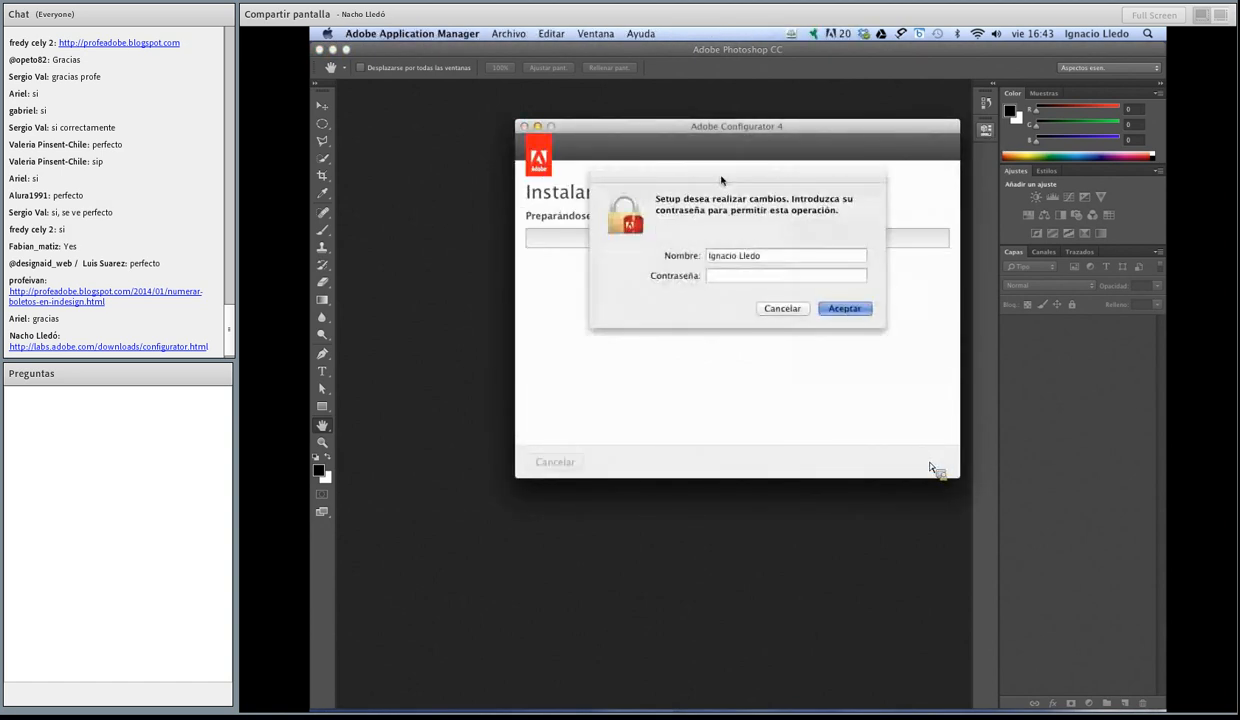
type("•••")
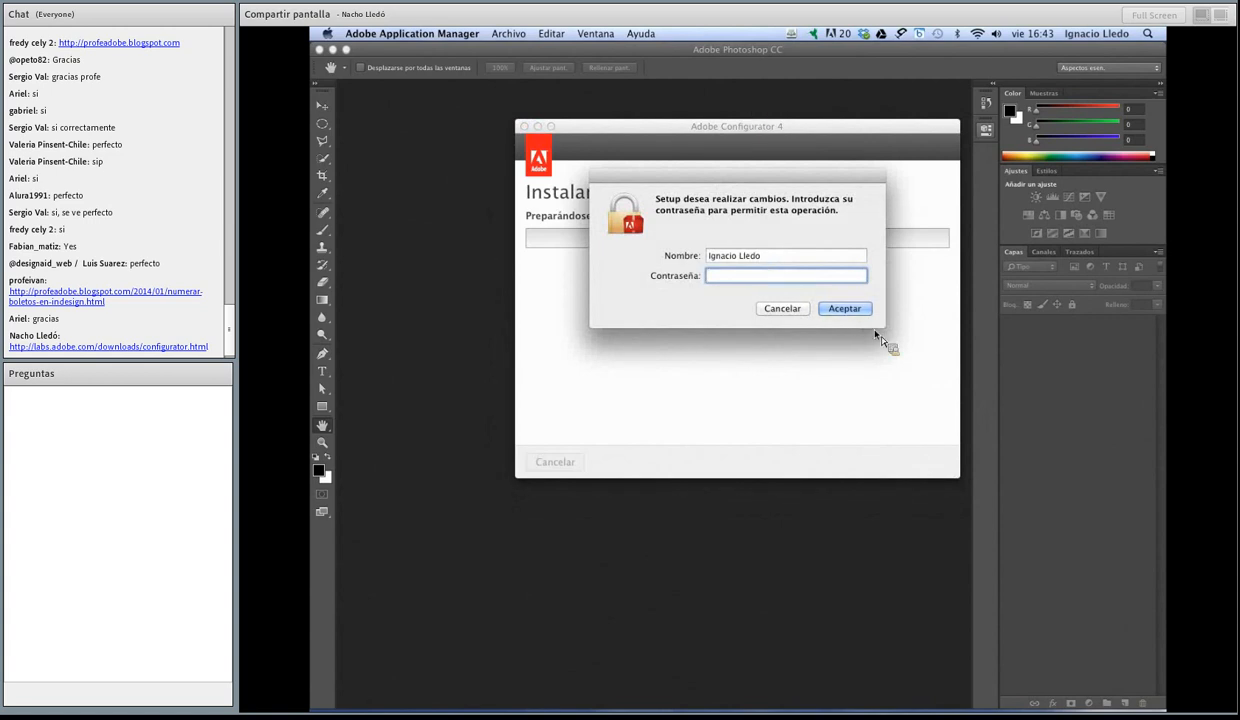
type("••••••••••••")
key("Return")
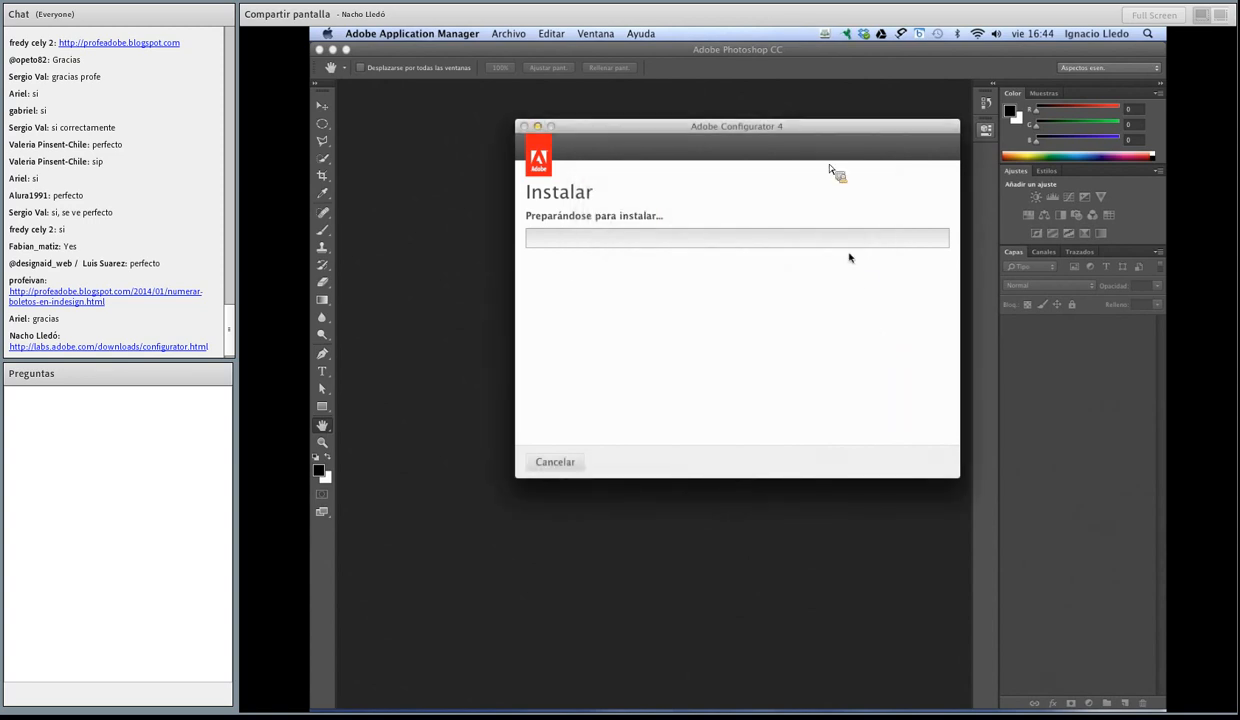
Step: Bring the Adobe Configurator 4 installer to the front and check the installation progress
left_click_drag(836, 126, 754, 125)
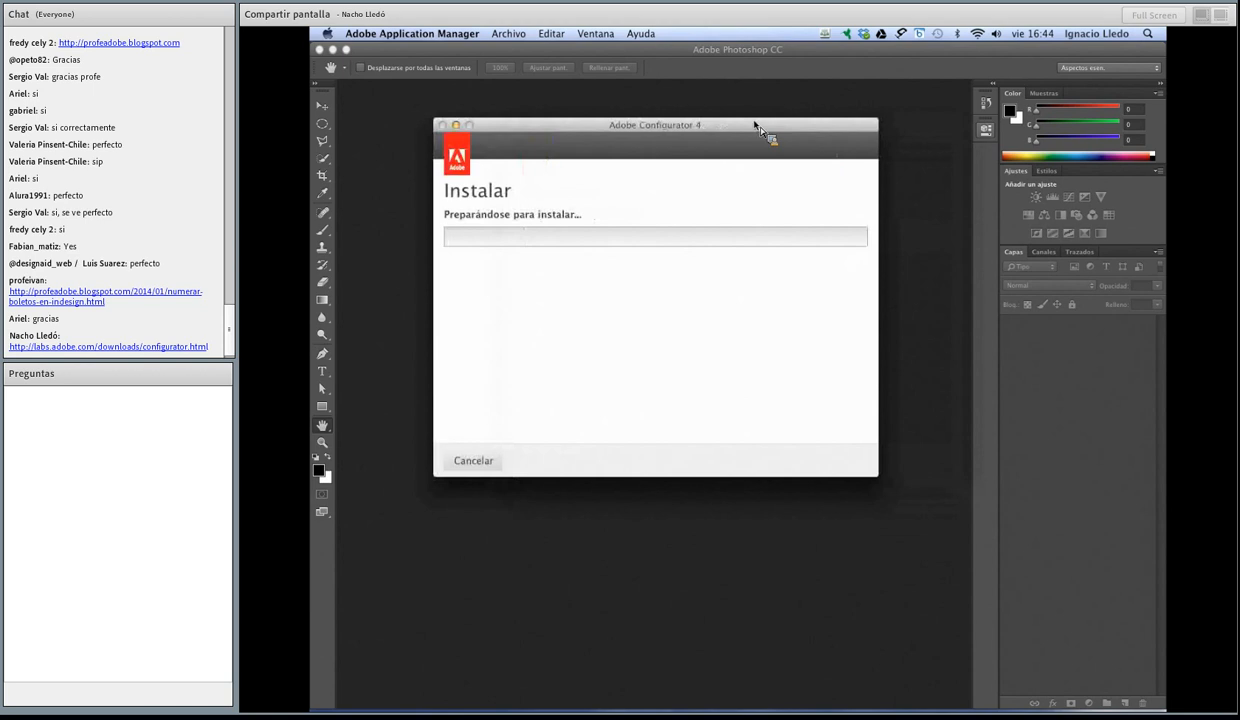
left_click_drag(754, 125, 830, 188)
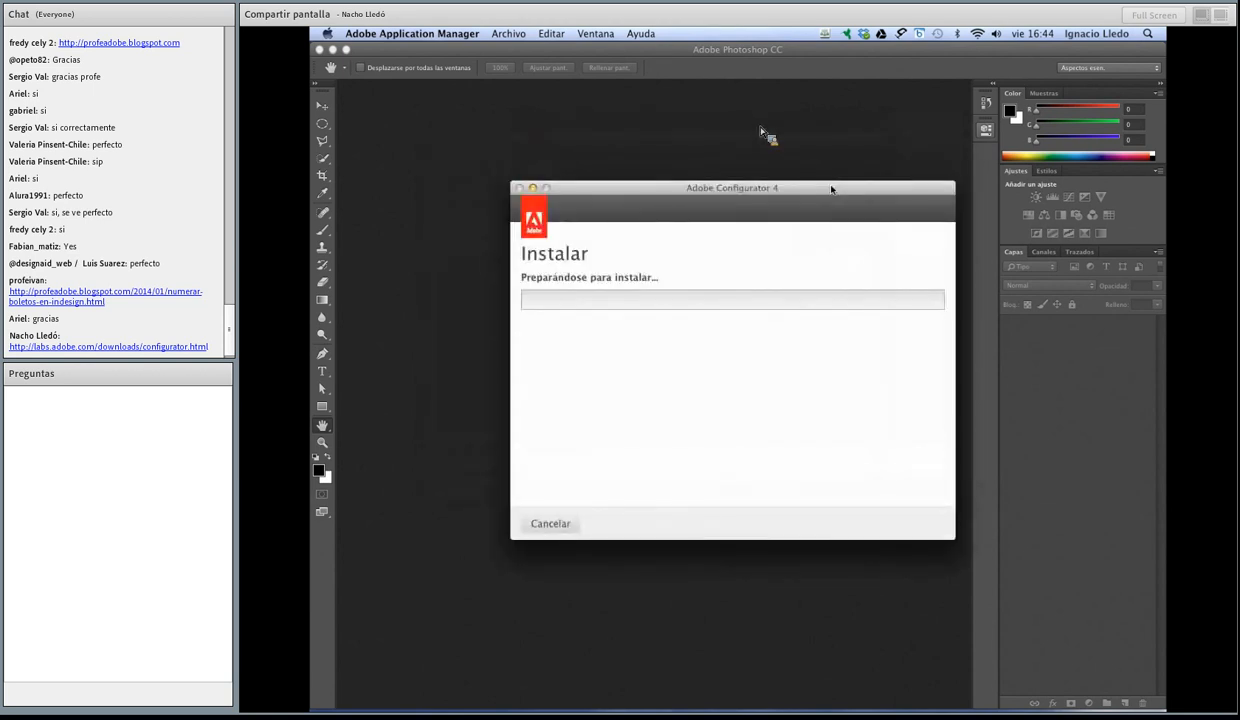
left_click_drag(831, 188, 832, 191)
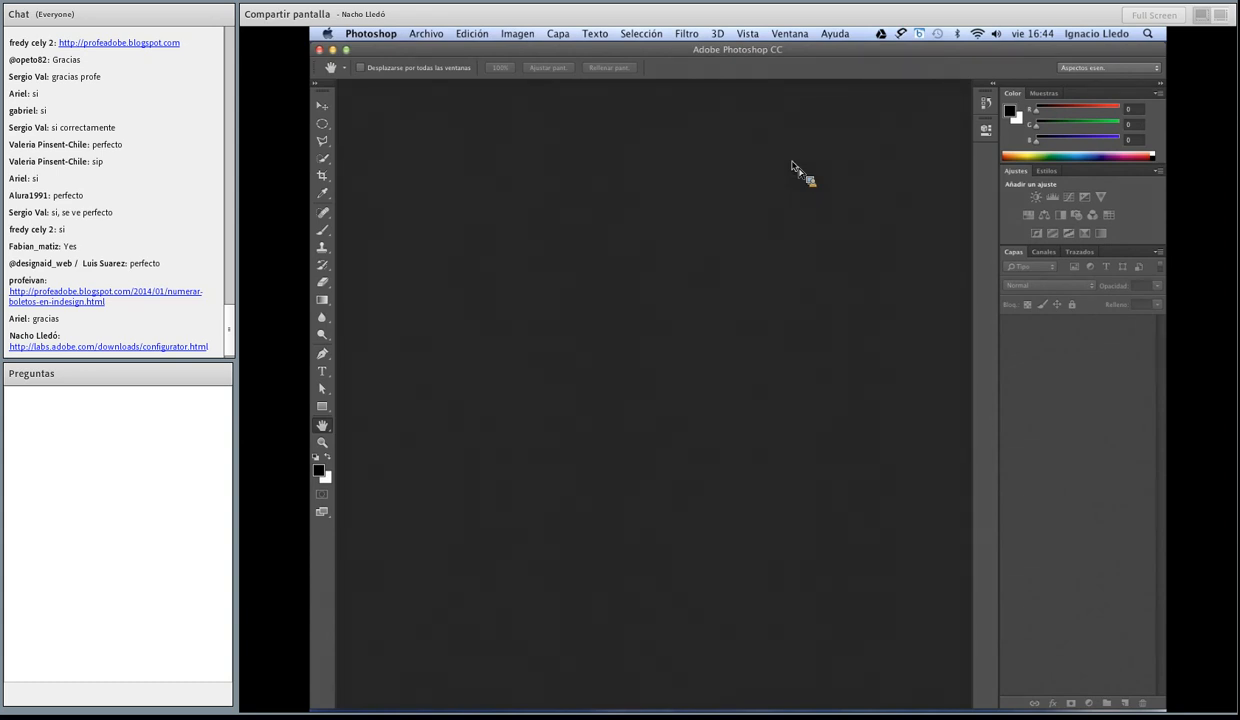
mouse_move(951, 708)
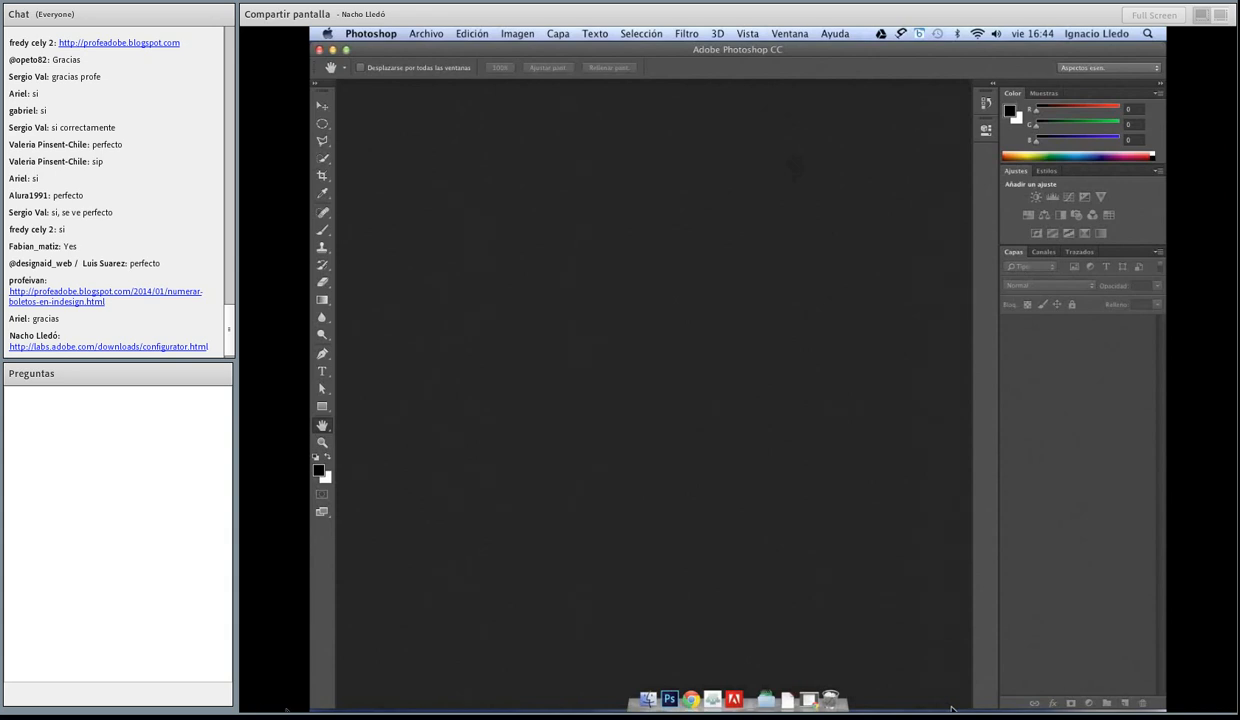
left_click(733, 688)
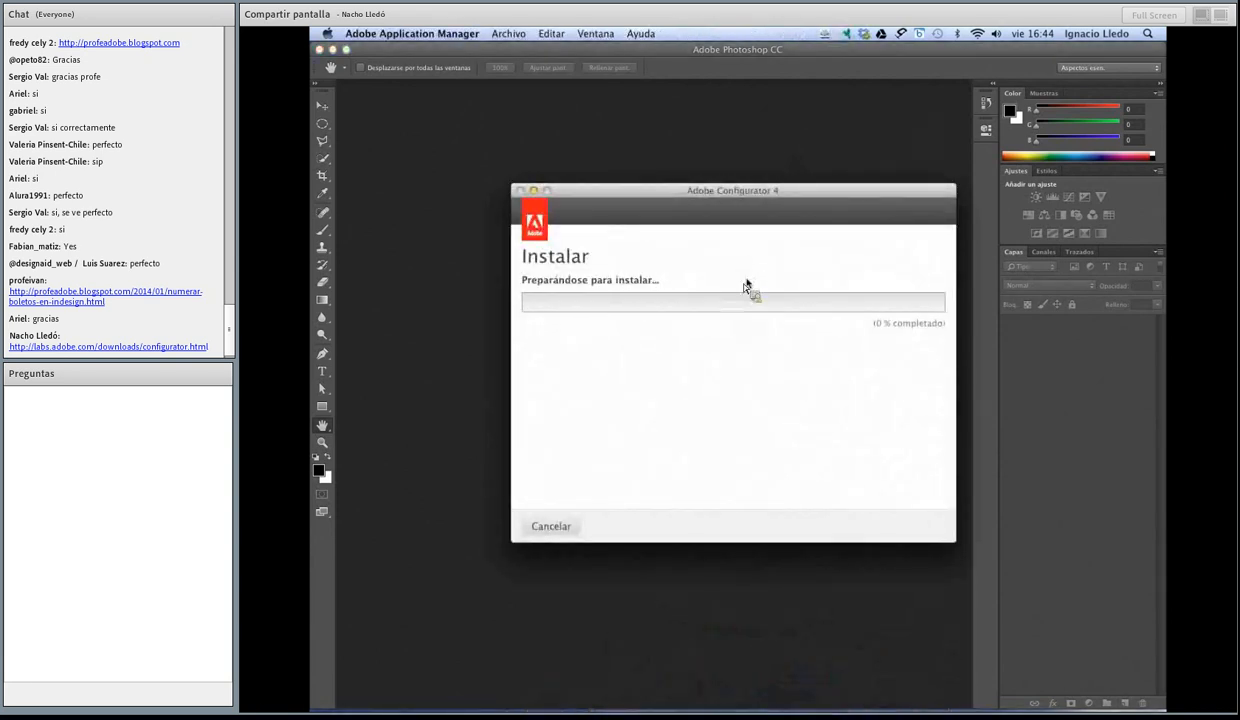
left_click_drag(746, 188, 745, 151)
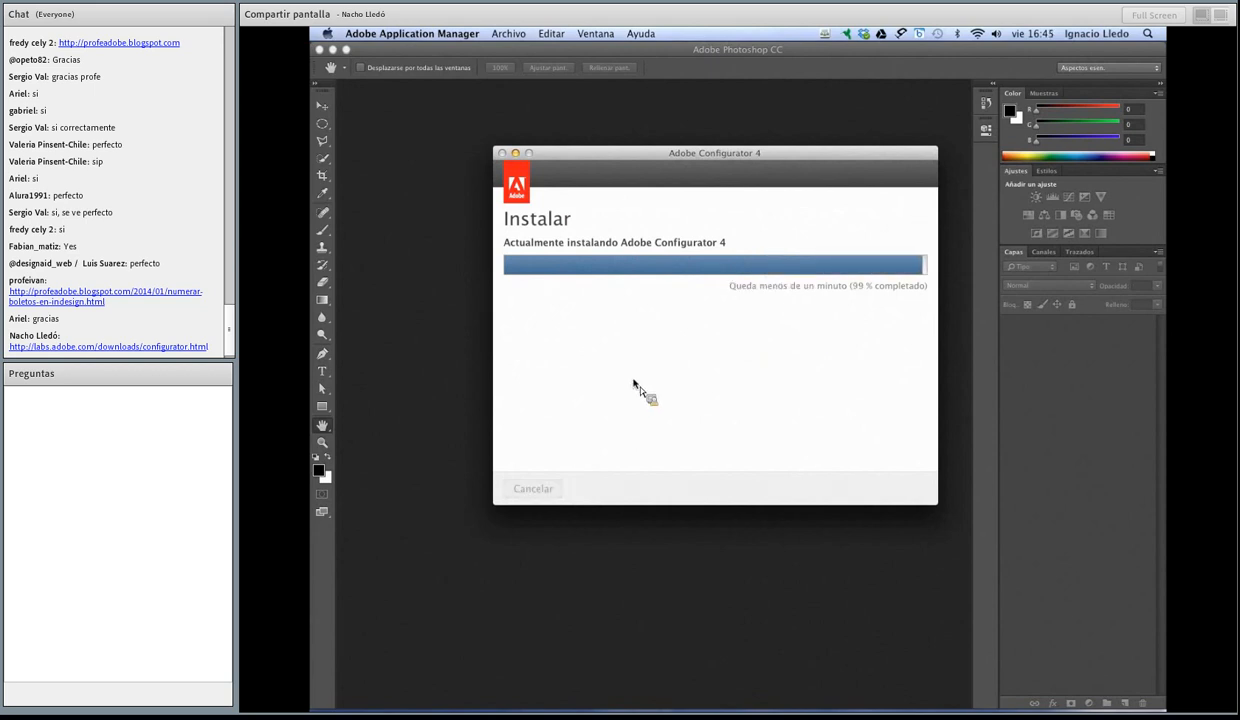
Step: Minimize Photoshop, return to Chrome and open the Adobe Labs home page at labs.adobe.com
left_click(332, 48)
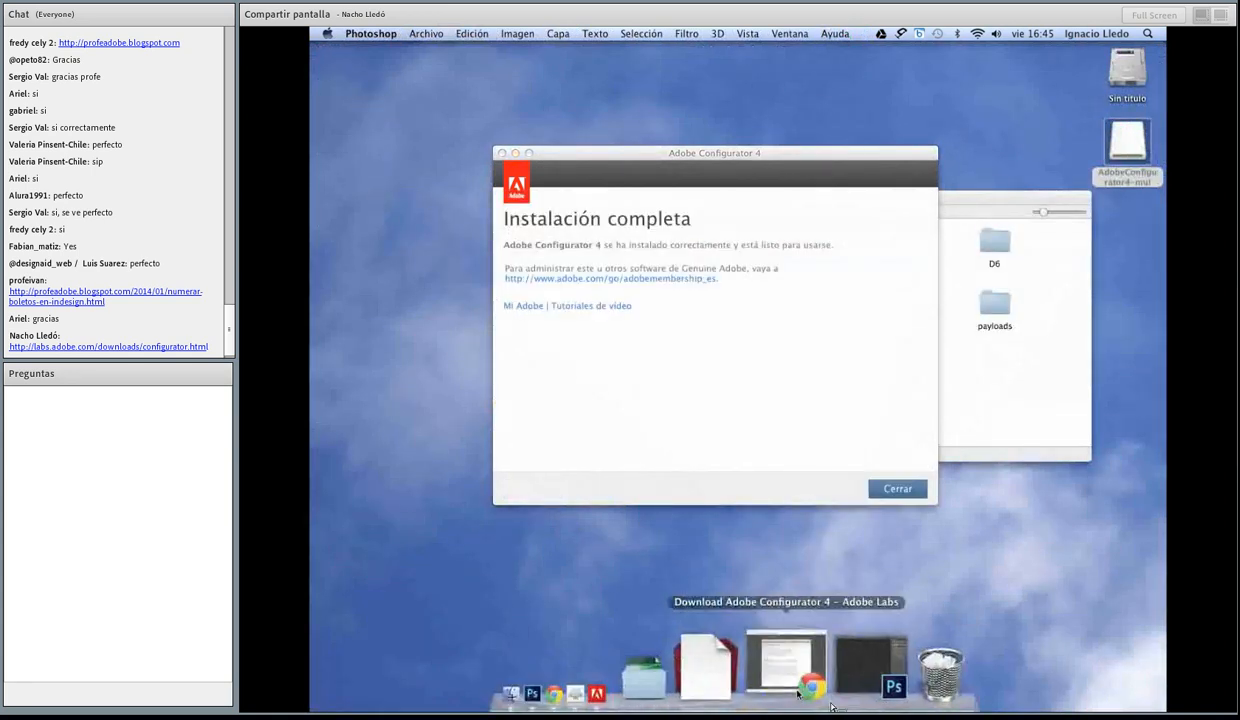
left_click(792, 688)
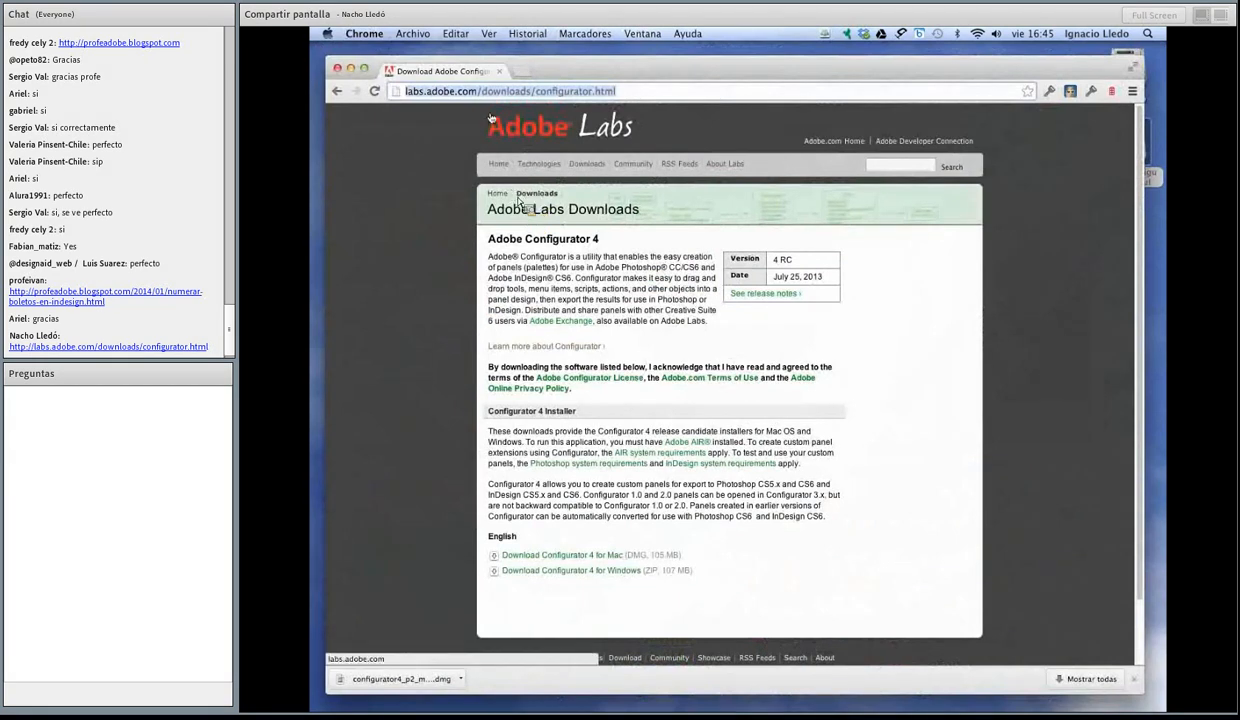
left_click_drag(482, 92, 684, 97)
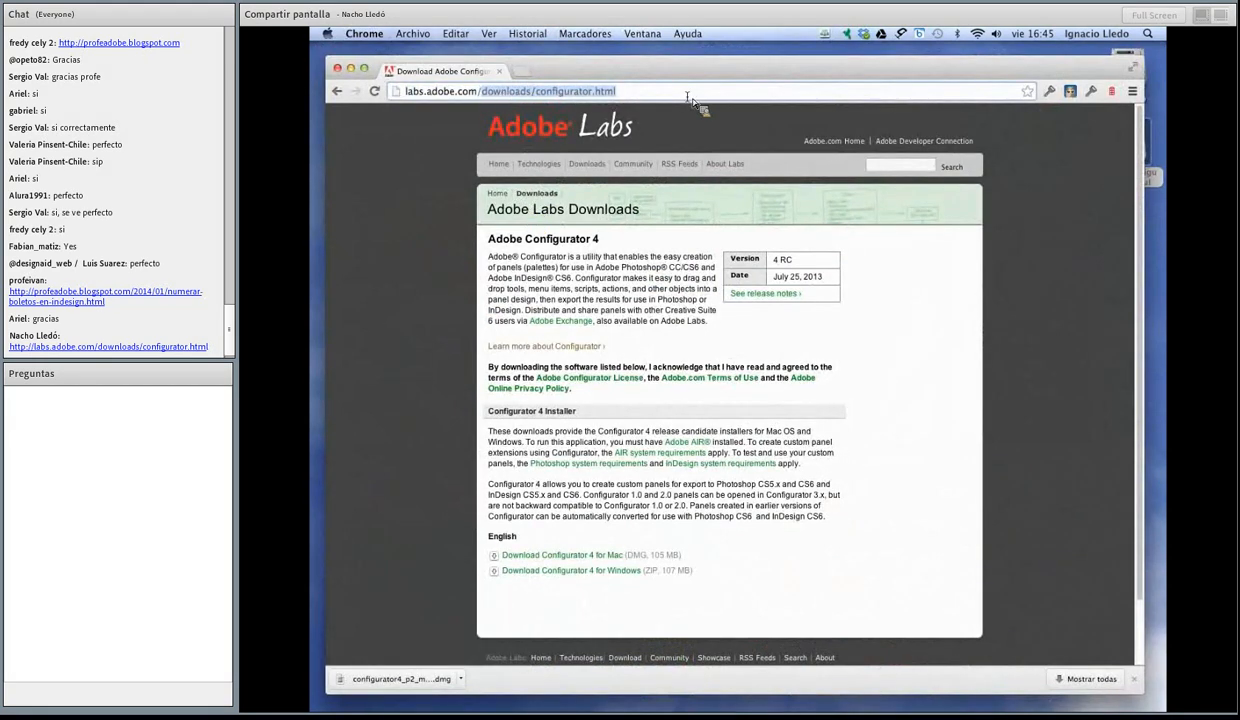
key("BackSpace")
key("Return")
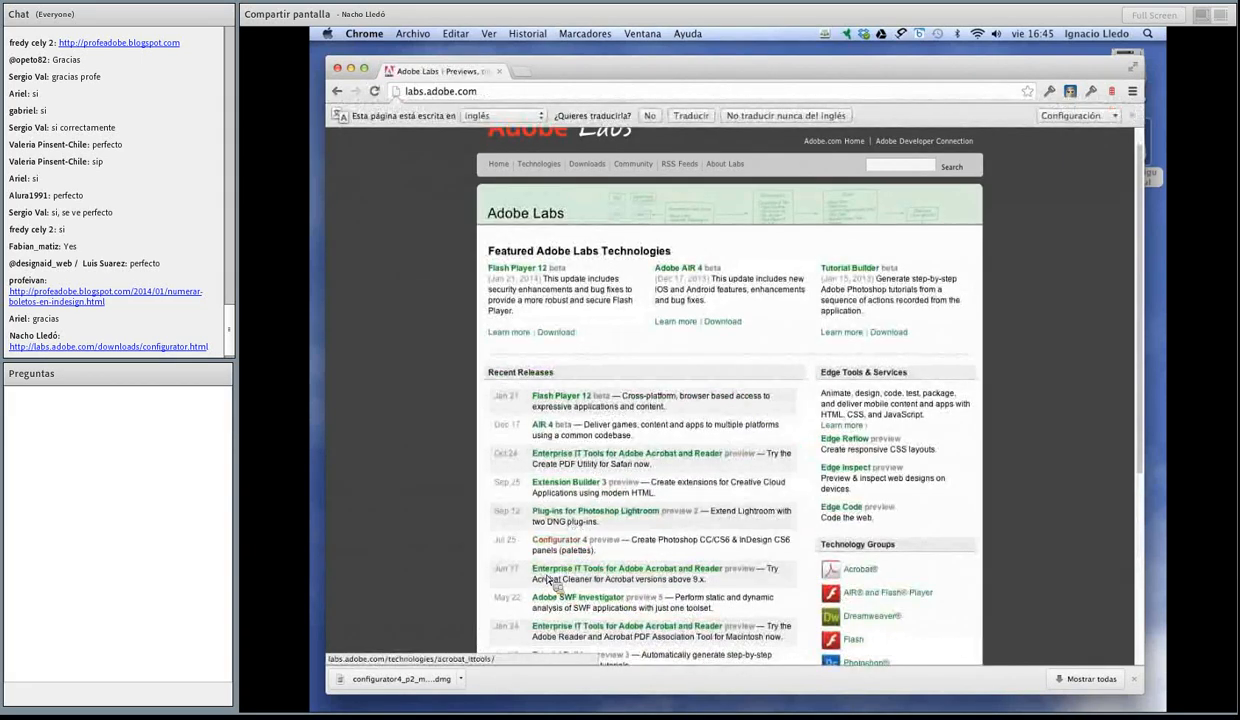
Step: Open the Configurator 4 page on Adobe Labs and review its features, Getting Started steps and user guide link
left_click(569, 541)
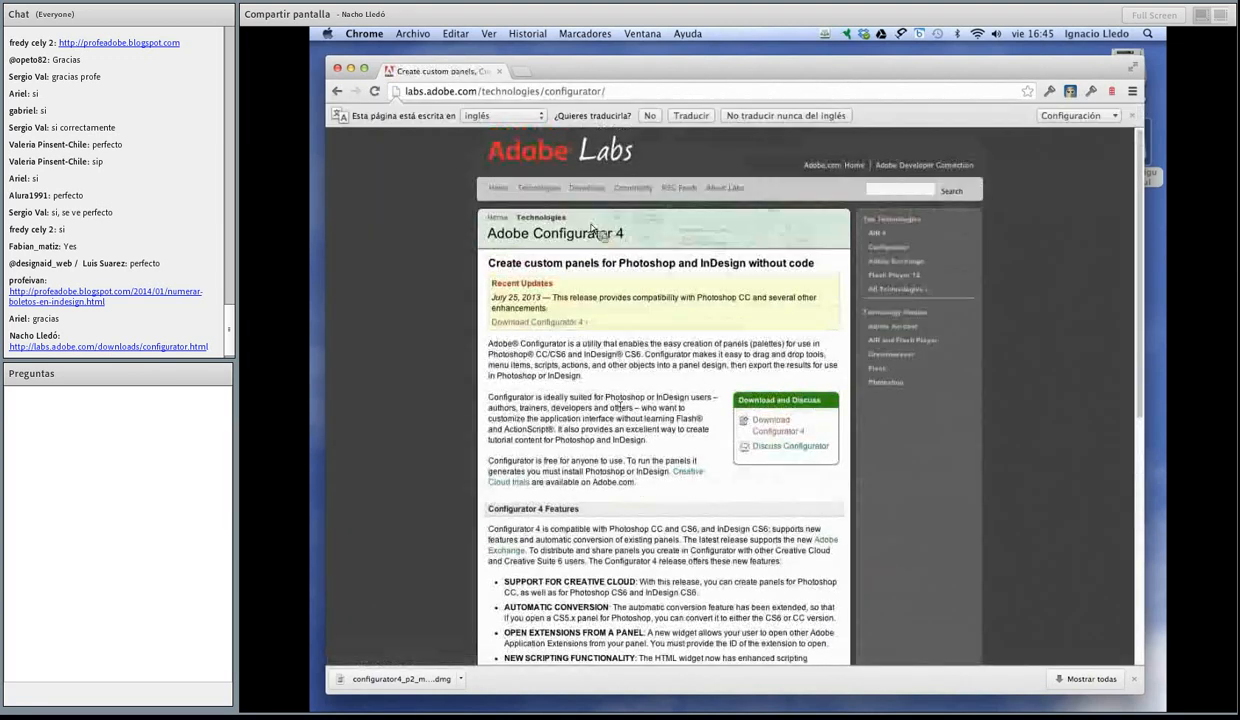
scroll(617, 427, "down", 5)
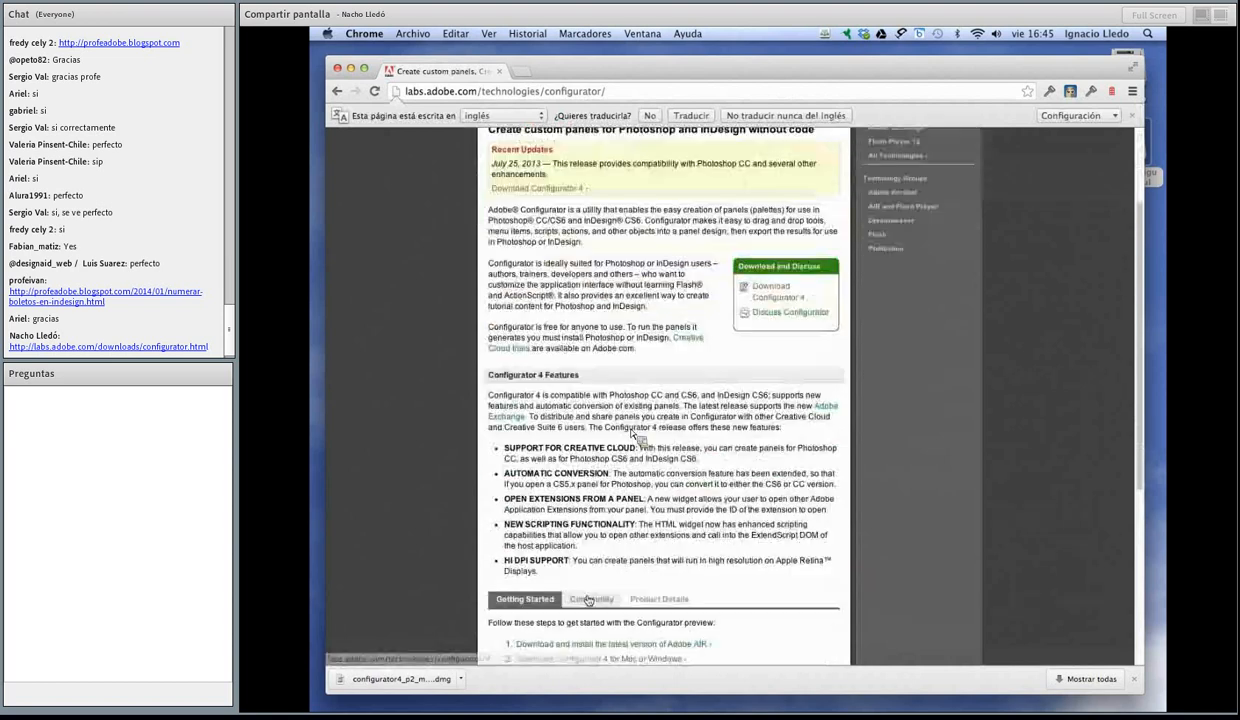
triple_click(540, 598)
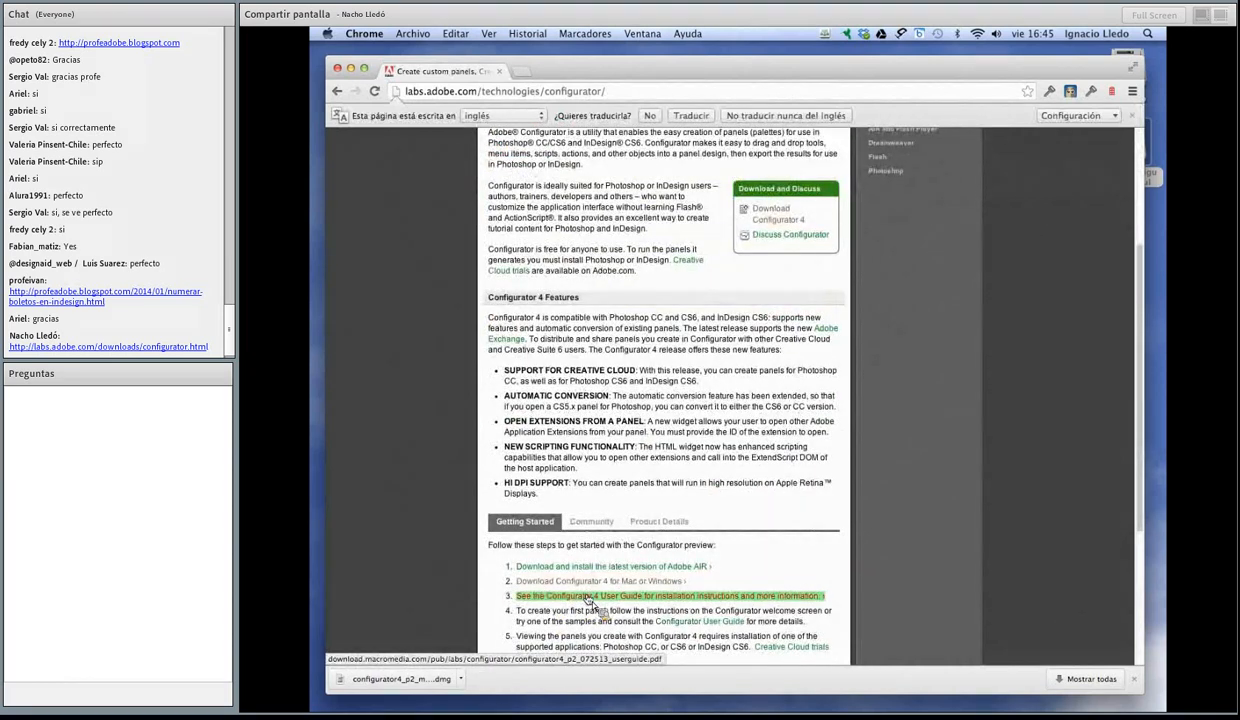
left_click(705, 600)
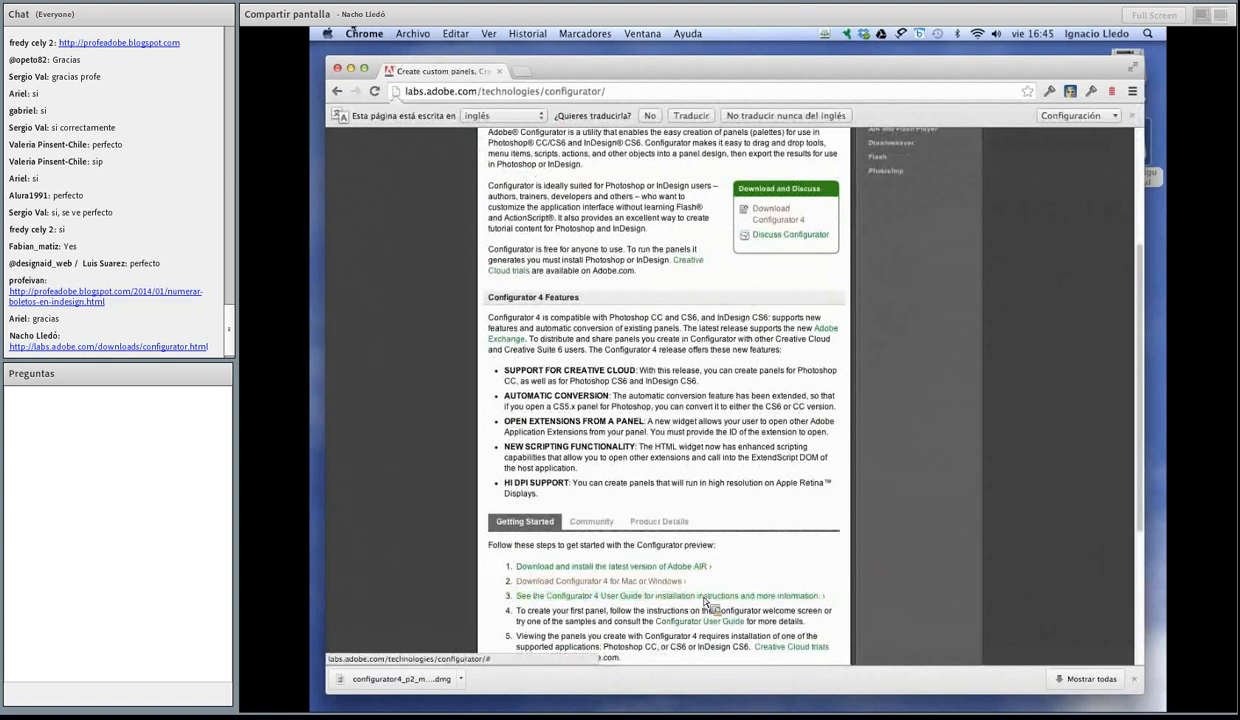
Step: Minimize Chrome, close the installer and AdobeConfigurator4-mul windows, and eject the AdobeConfigurator4-mul volume
left_click(352, 70)
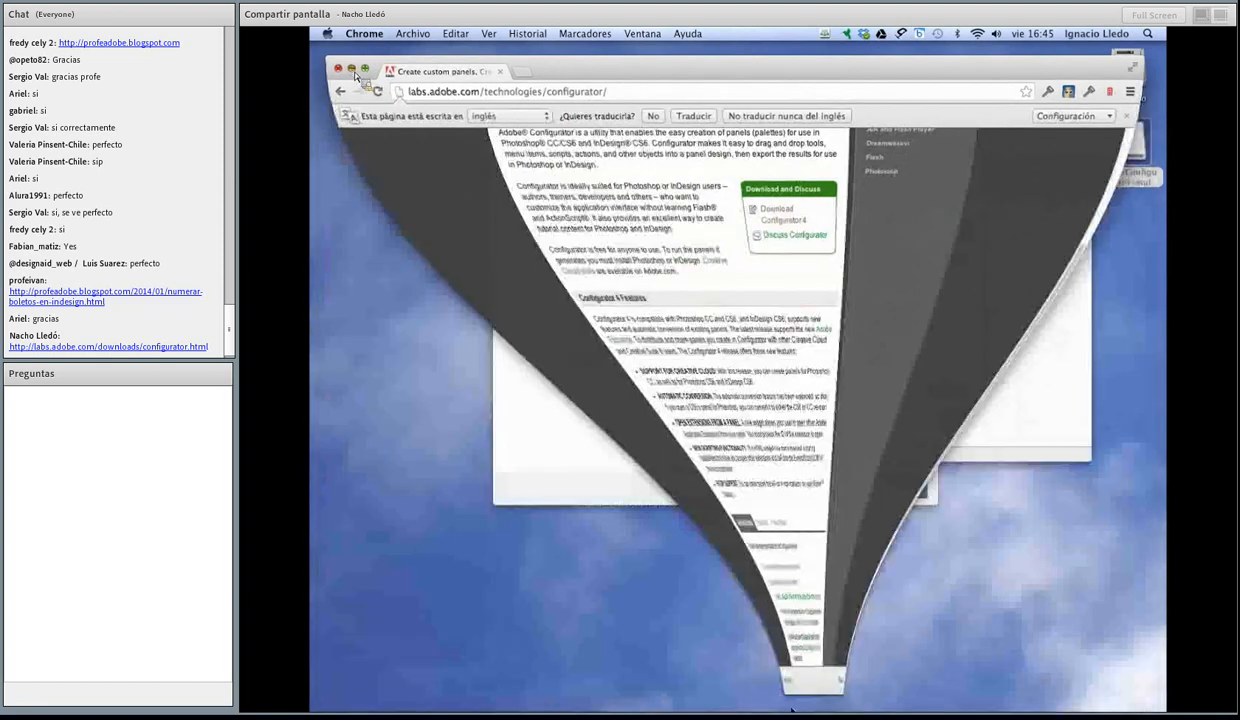
left_click(894, 487)
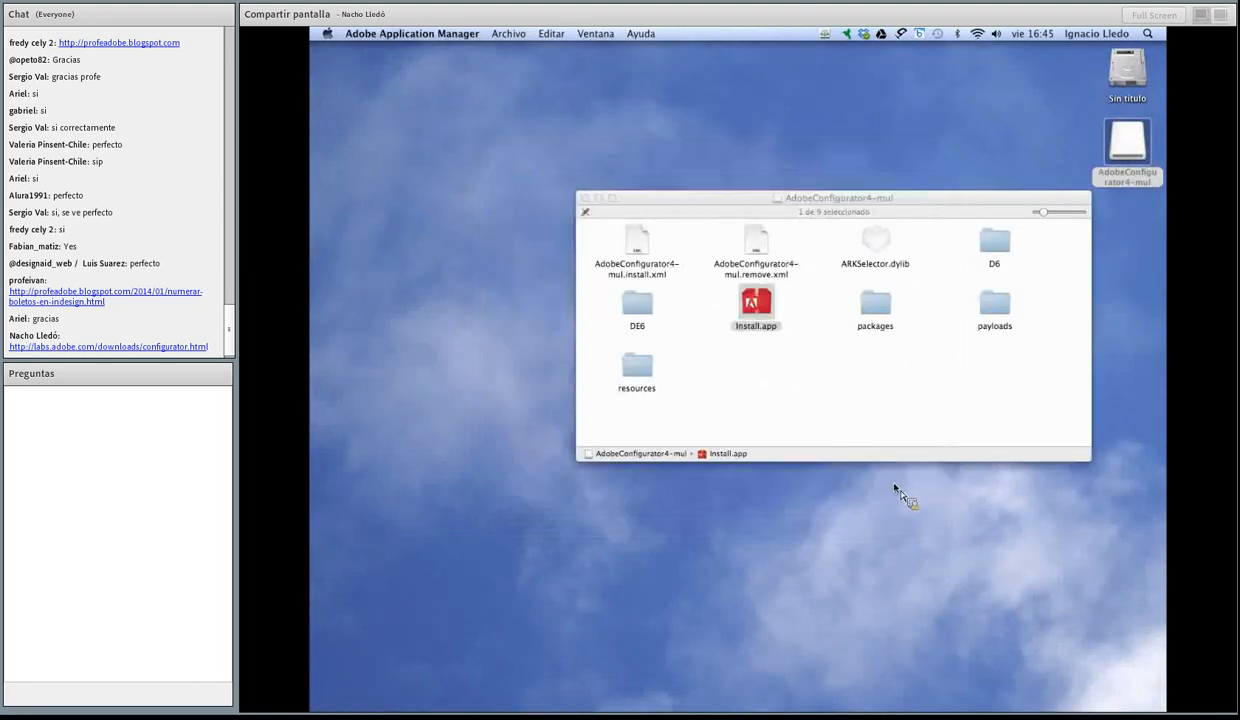
left_click(586, 198)
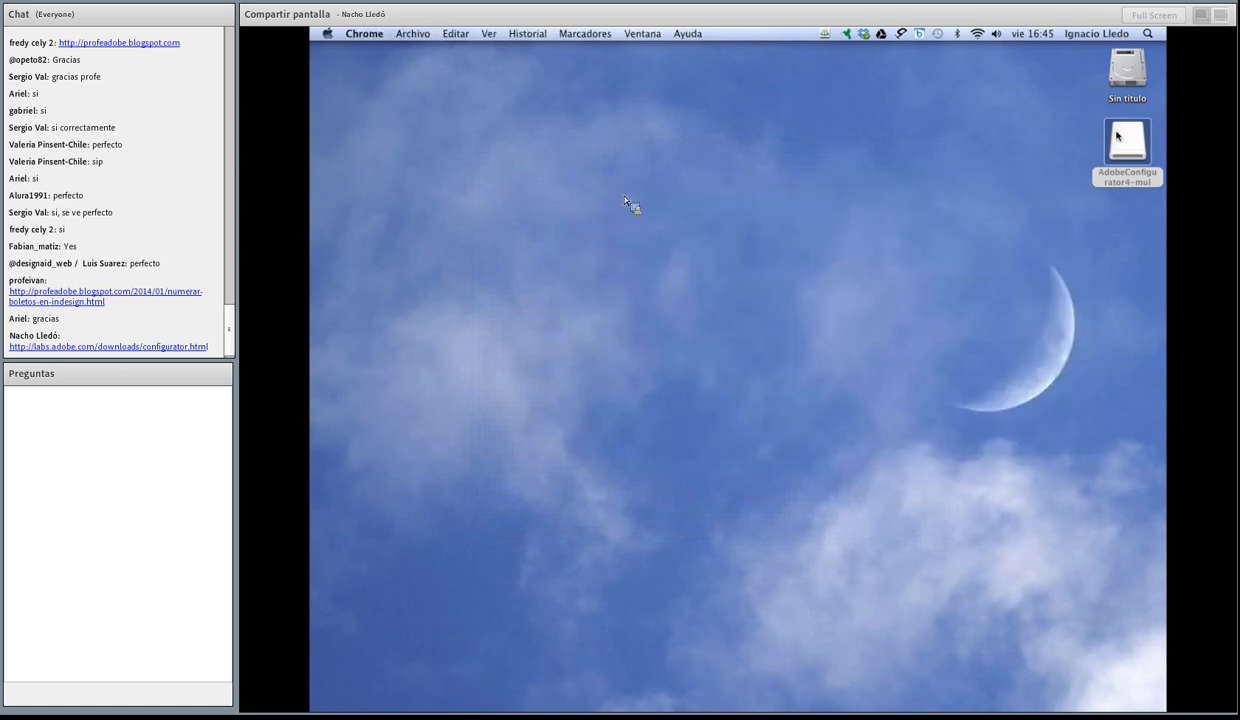
right_click(1120, 136)
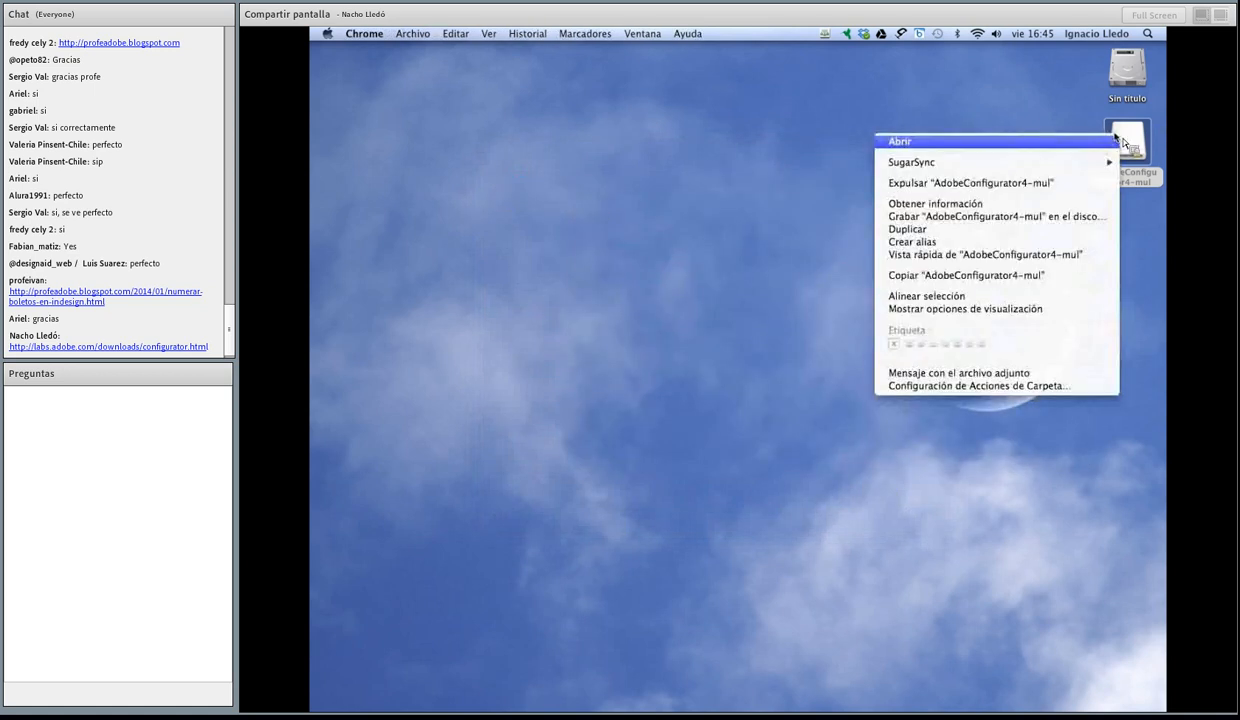
left_click(1012, 185)
Step: Find Adobe Configurator 4 by searching the Mac for "confi", launch it and maximize its window
left_click(1147, 33)
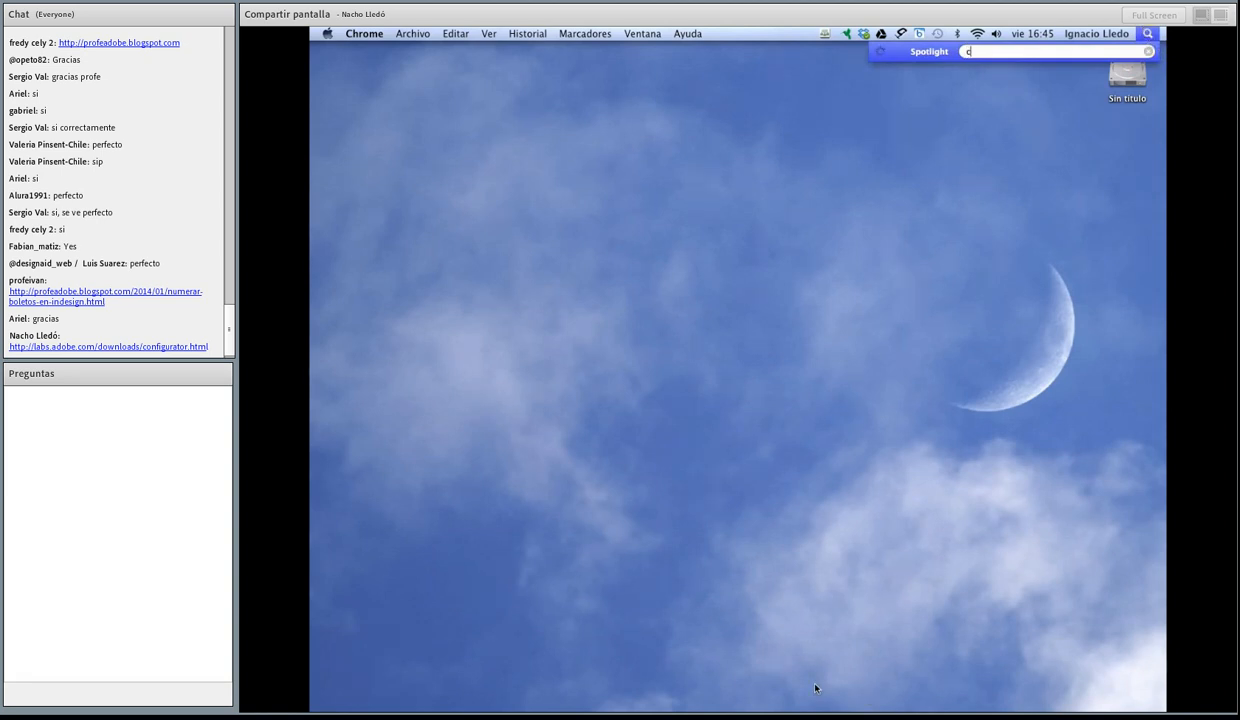
type("c")
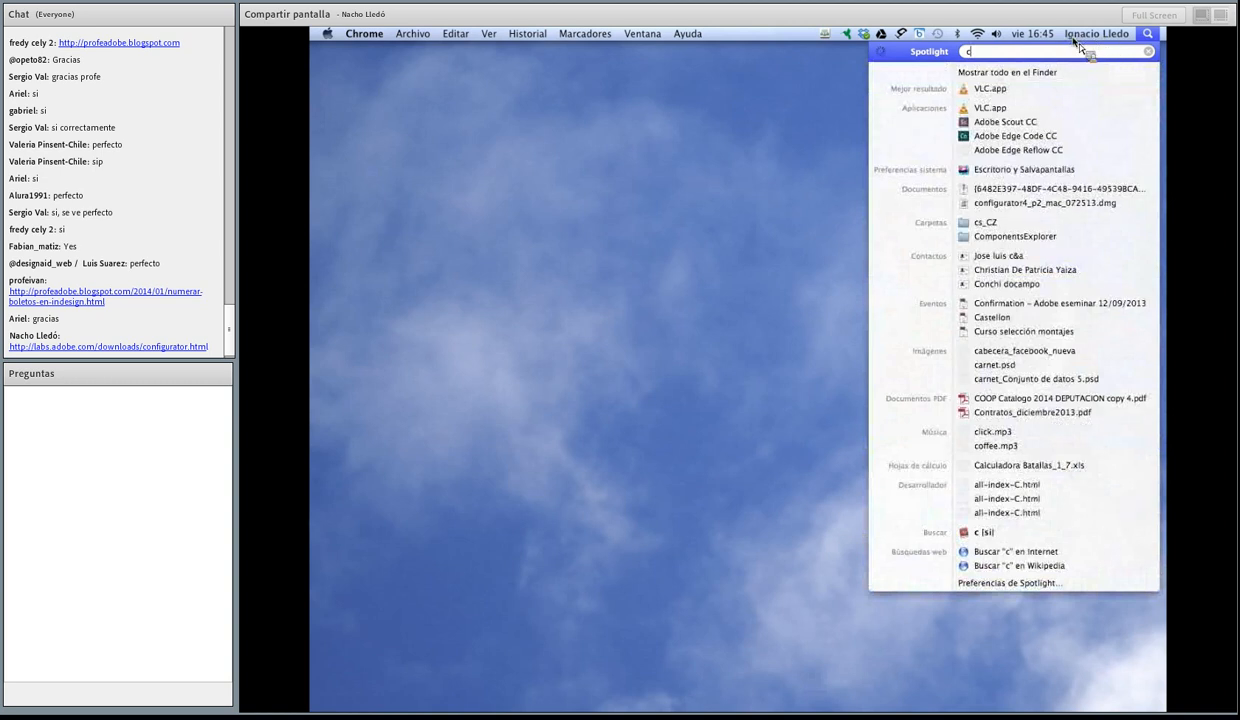
type("onfi")
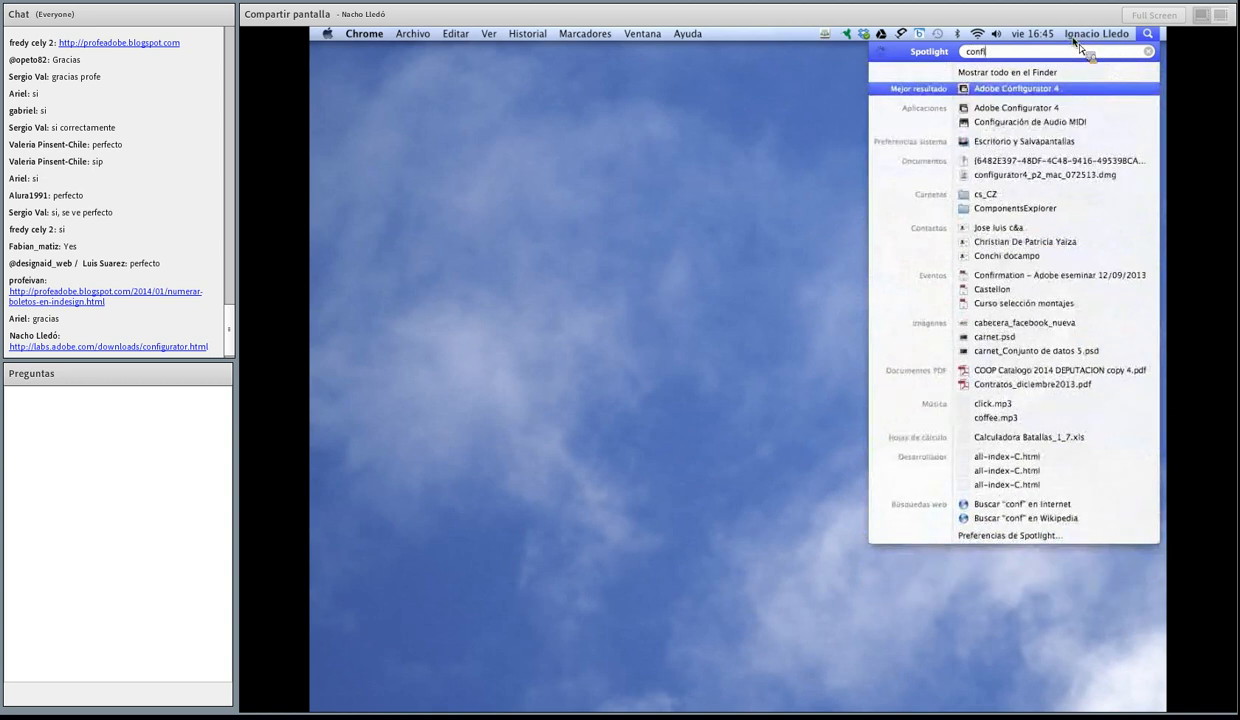
left_click(1040, 90)
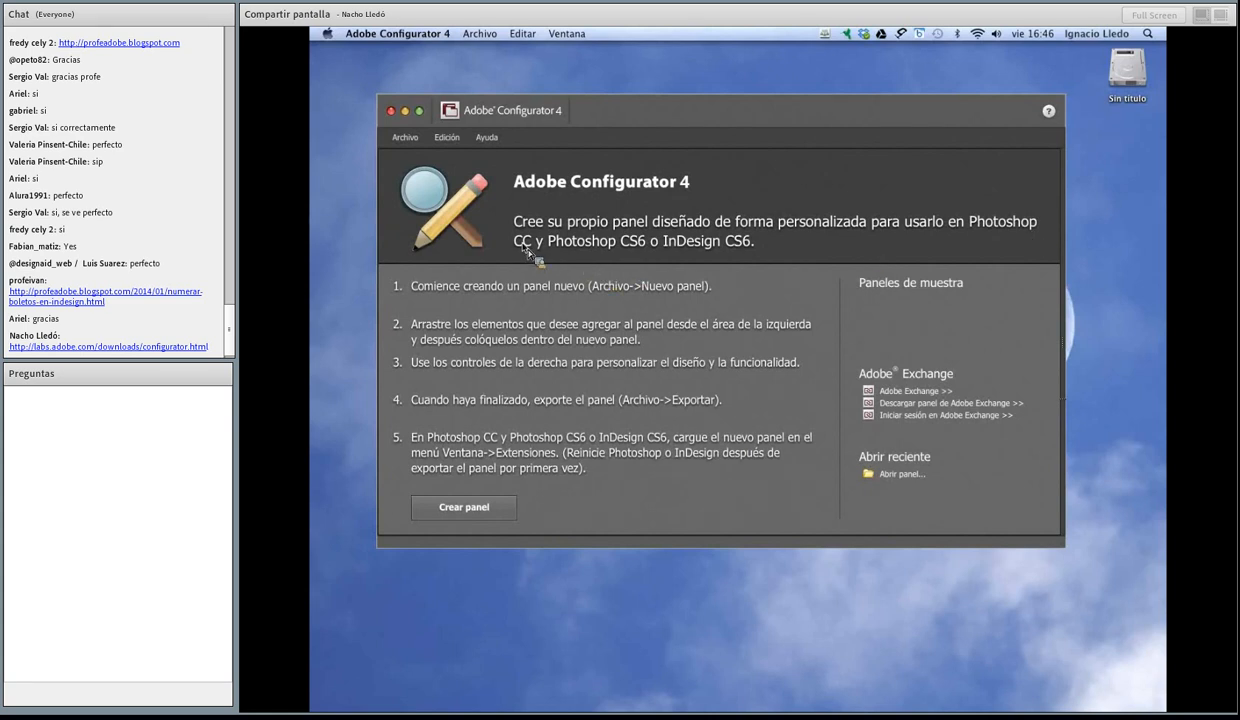
left_click(418, 110)
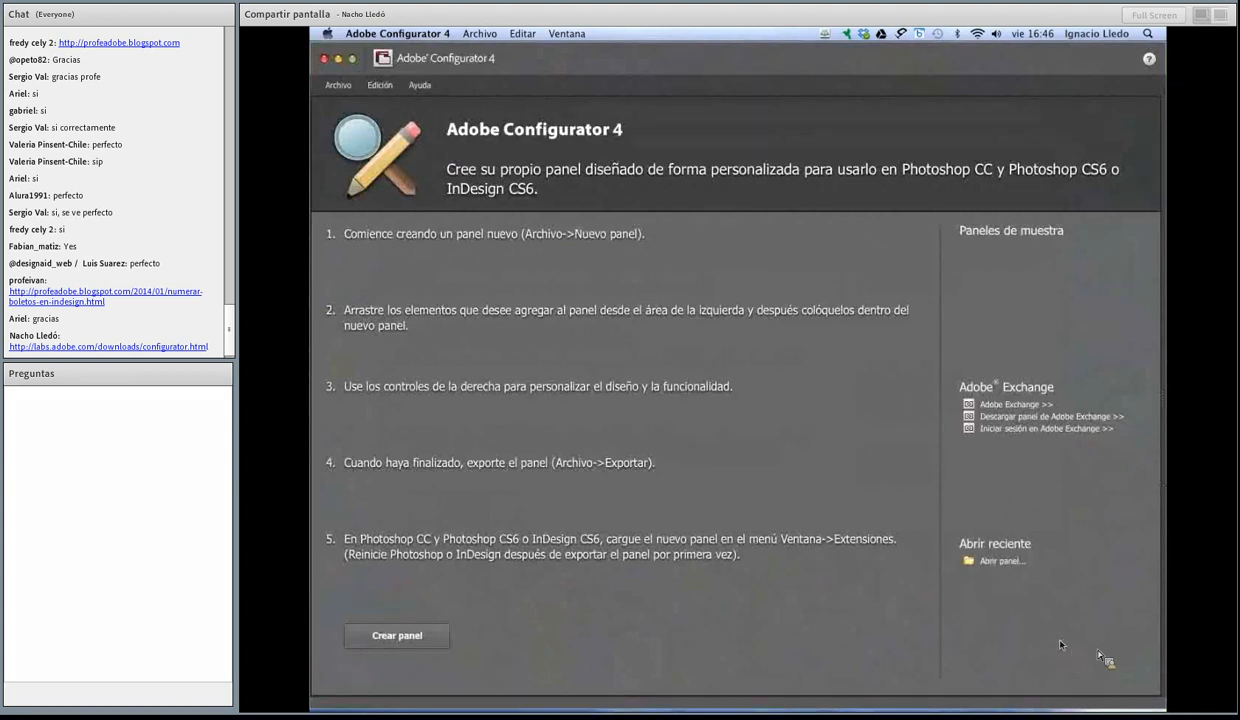
Step: Create a new panel named Connect for Photoshop CC, looking over the InDesign CS6 and Photoshop CS6 product options
left_click(379, 628)
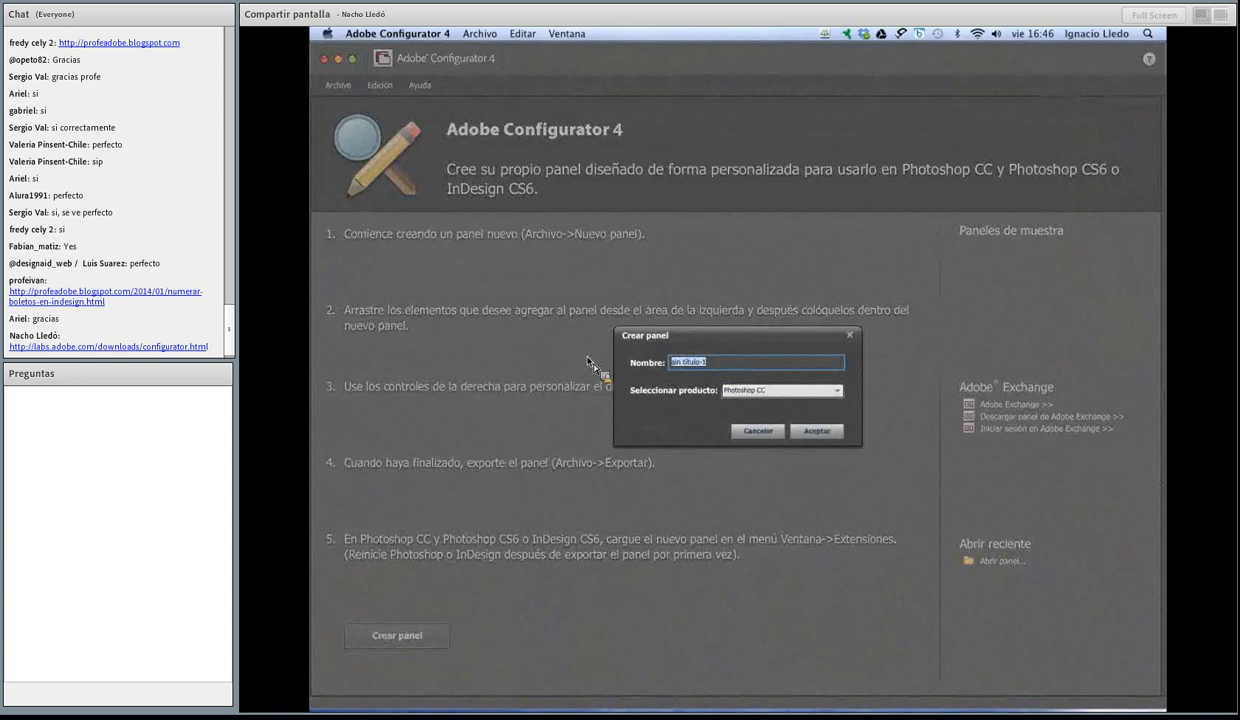
type("Connect")
left_click(775, 390)
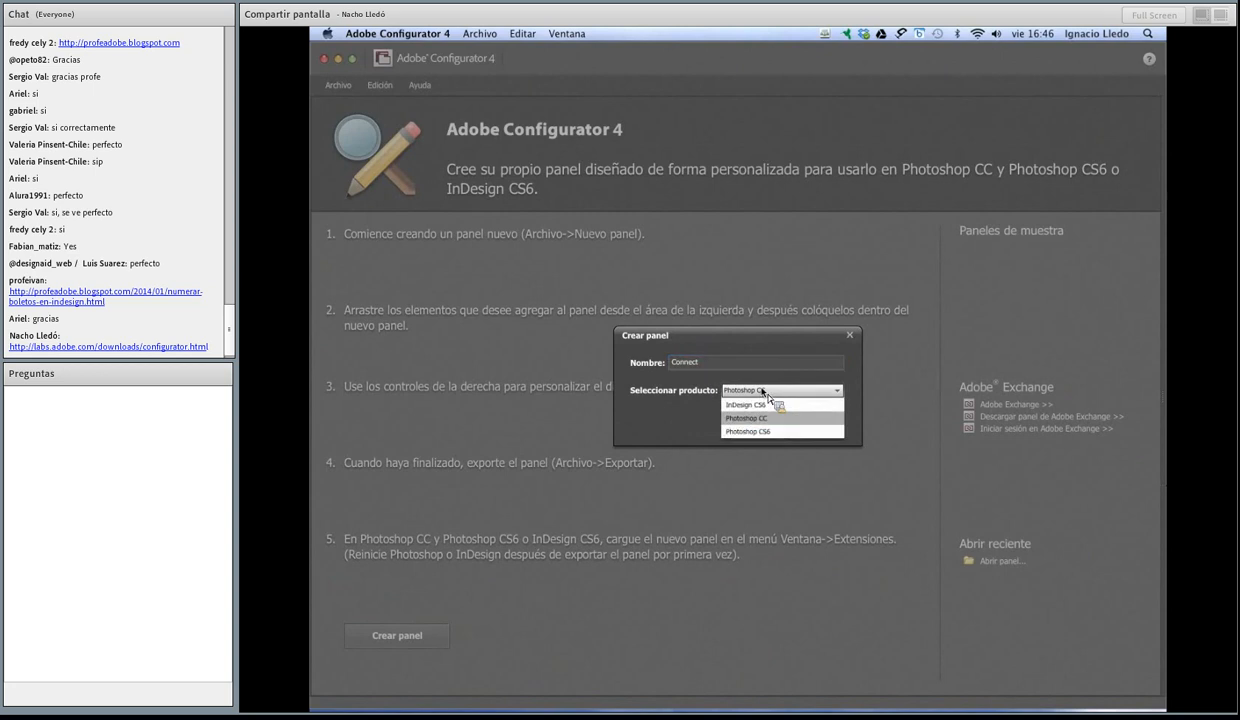
left_click(764, 431)
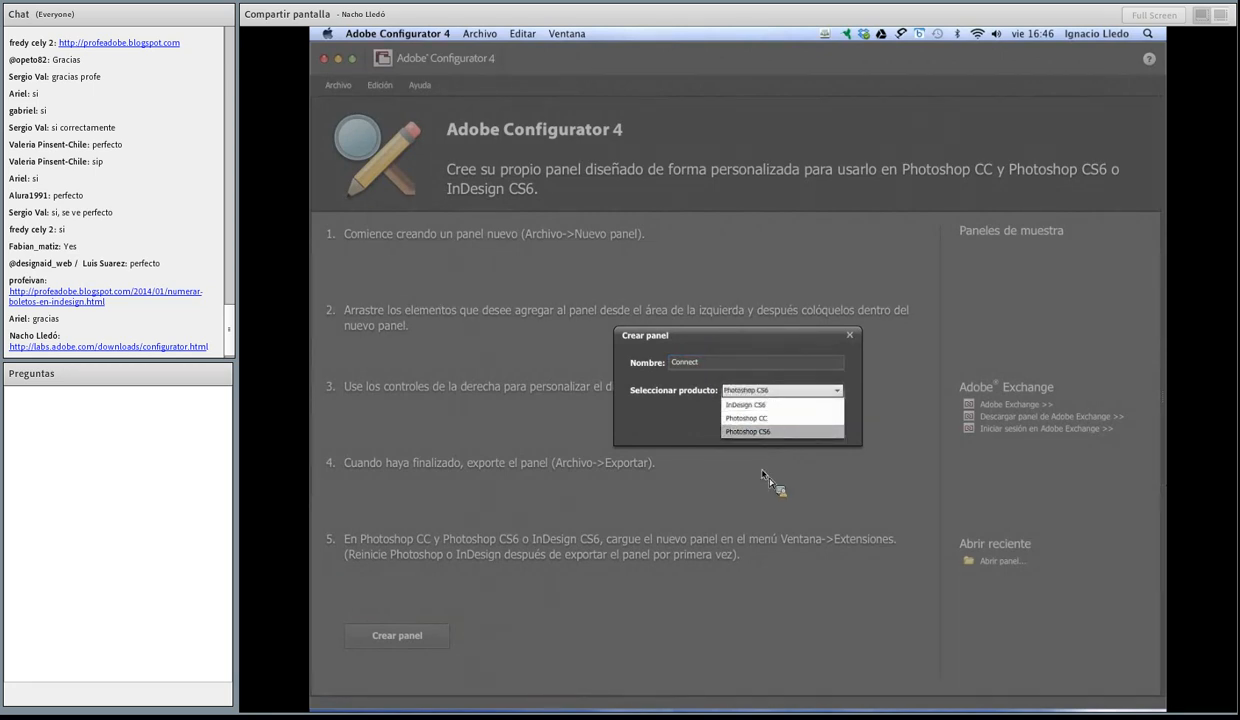
left_click(799, 414)
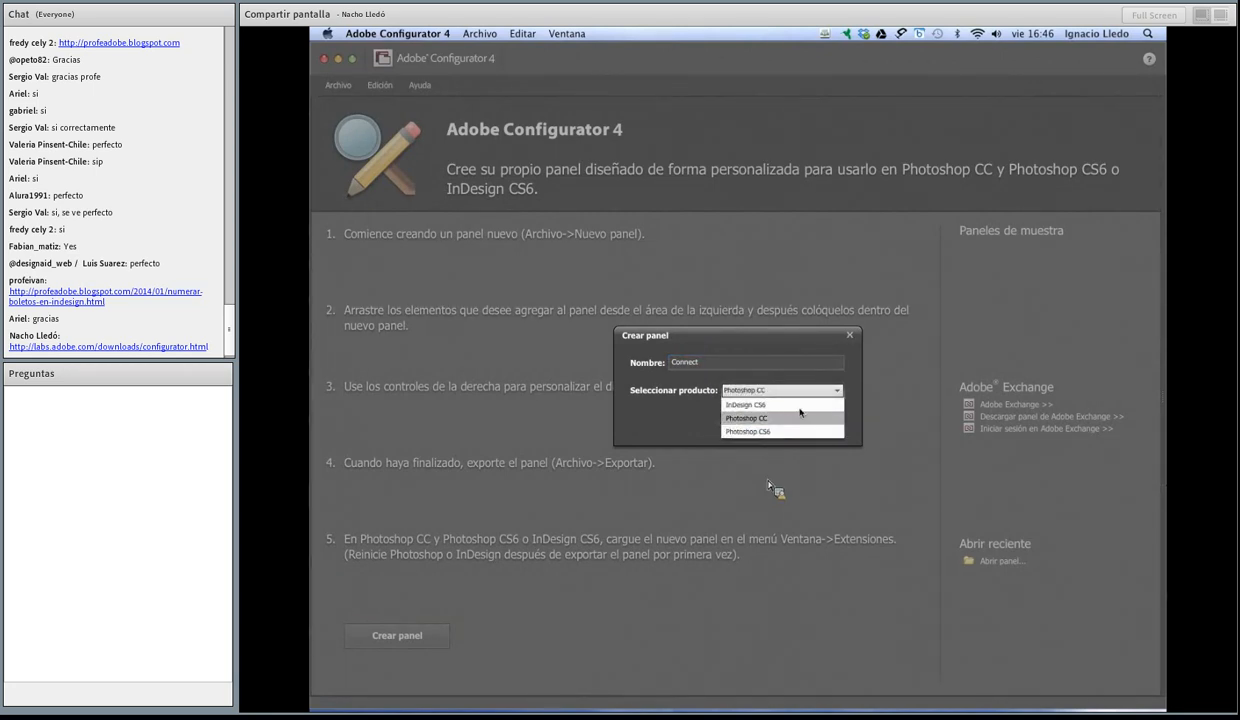
left_click(765, 405)
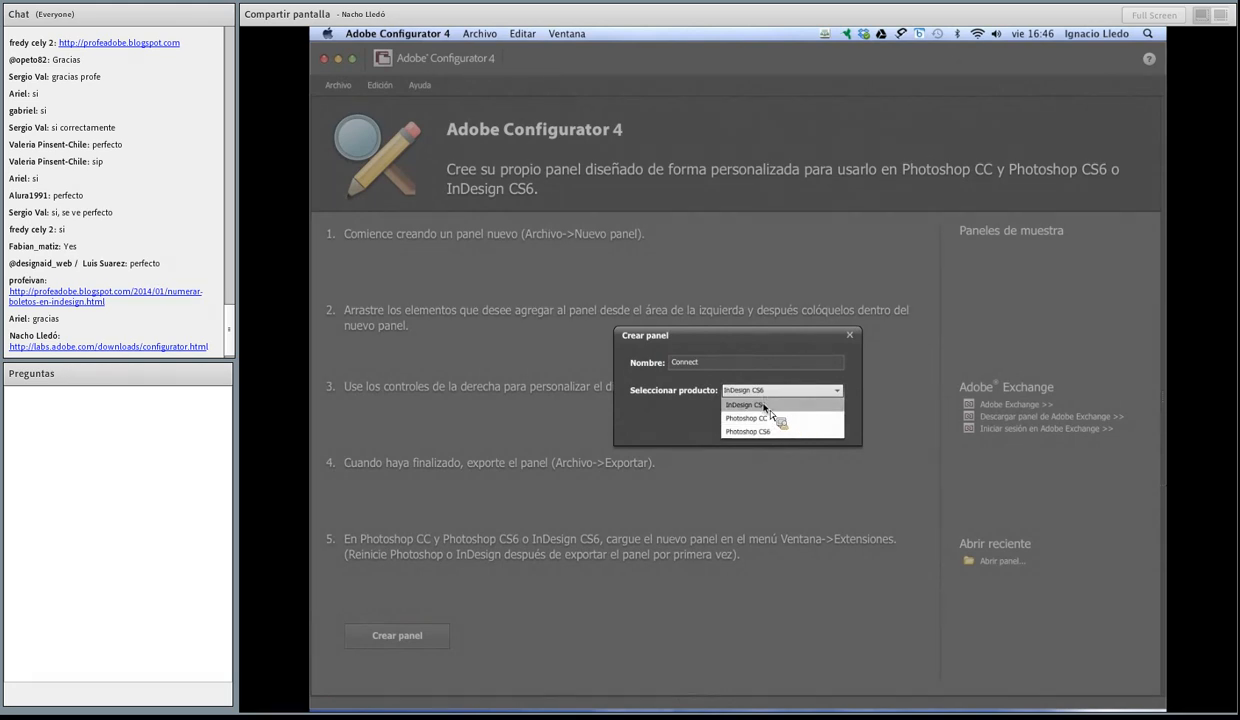
left_click(767, 431)
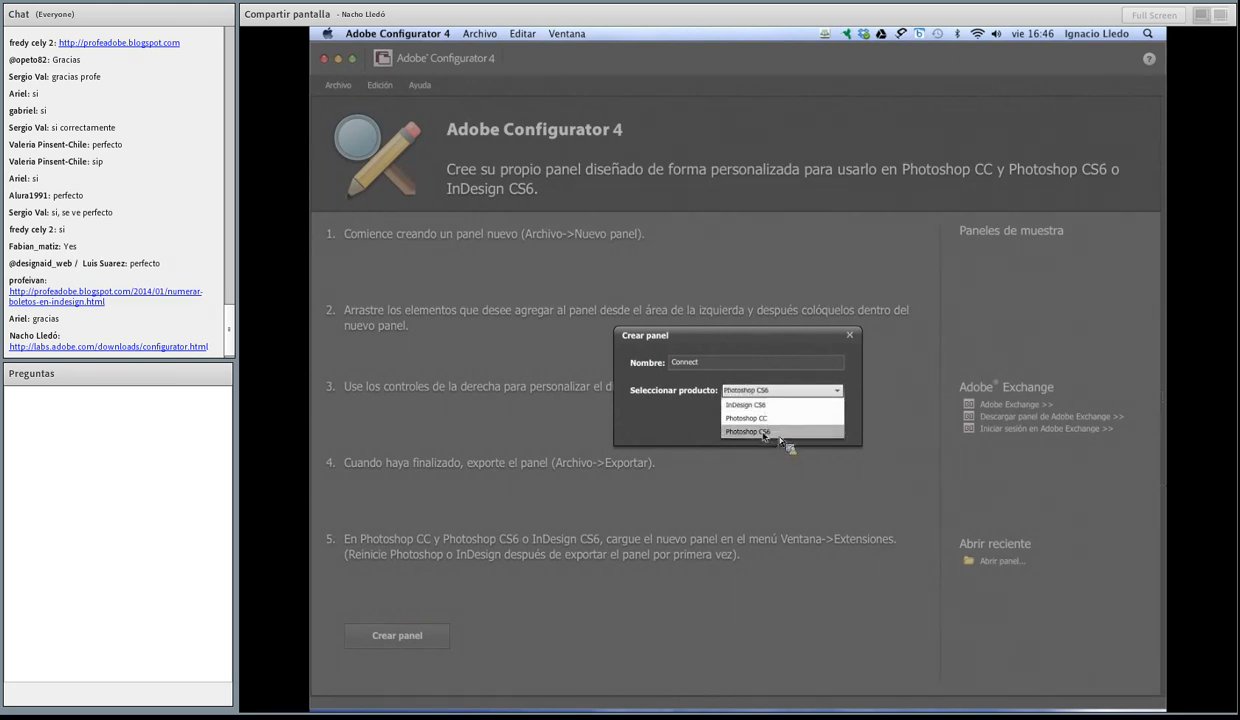
left_click(756, 419)
left_click(756, 420)
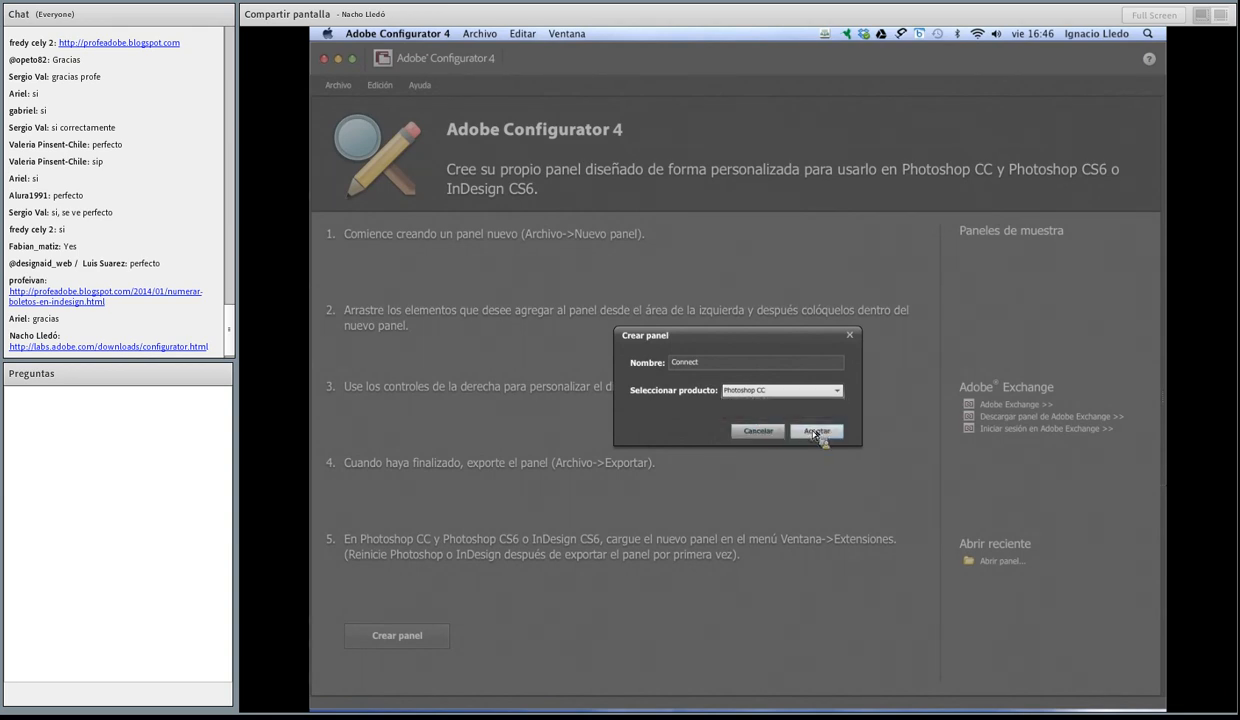
left_click(822, 433)
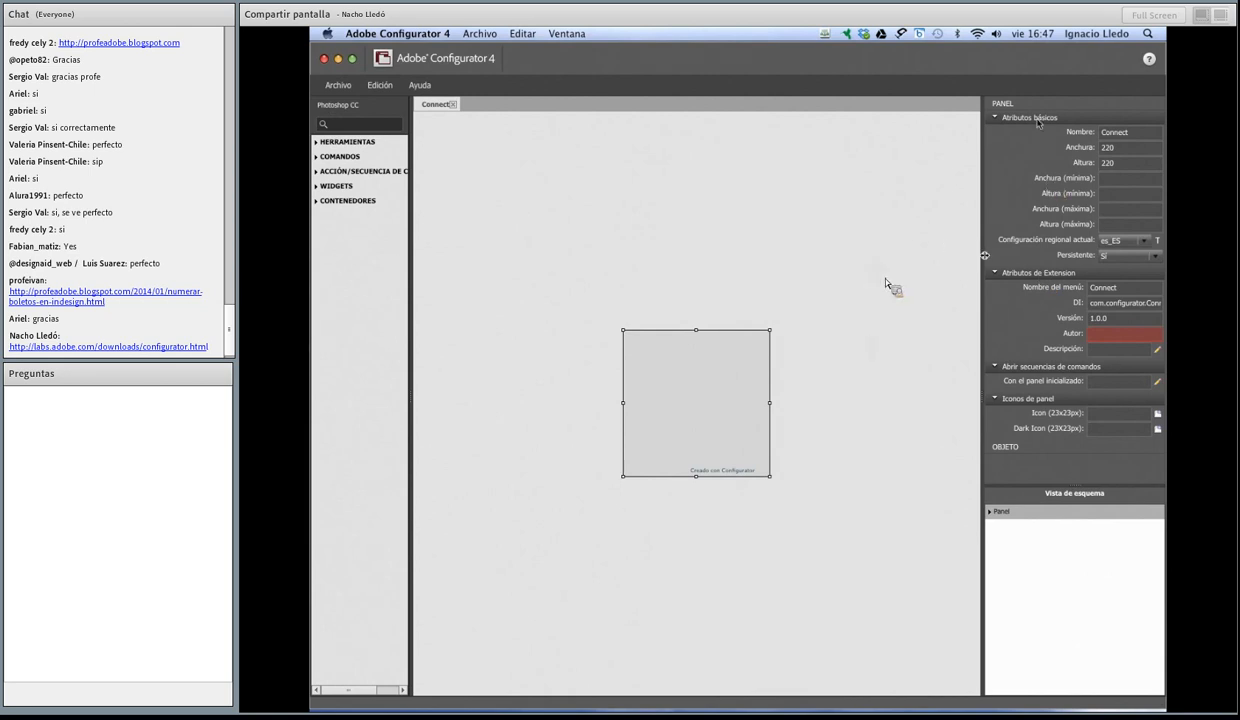
Step: Collapse the panel's basic attributes, extension attributes, script and icon property groups
left_click(995, 117)
left_click(996, 131)
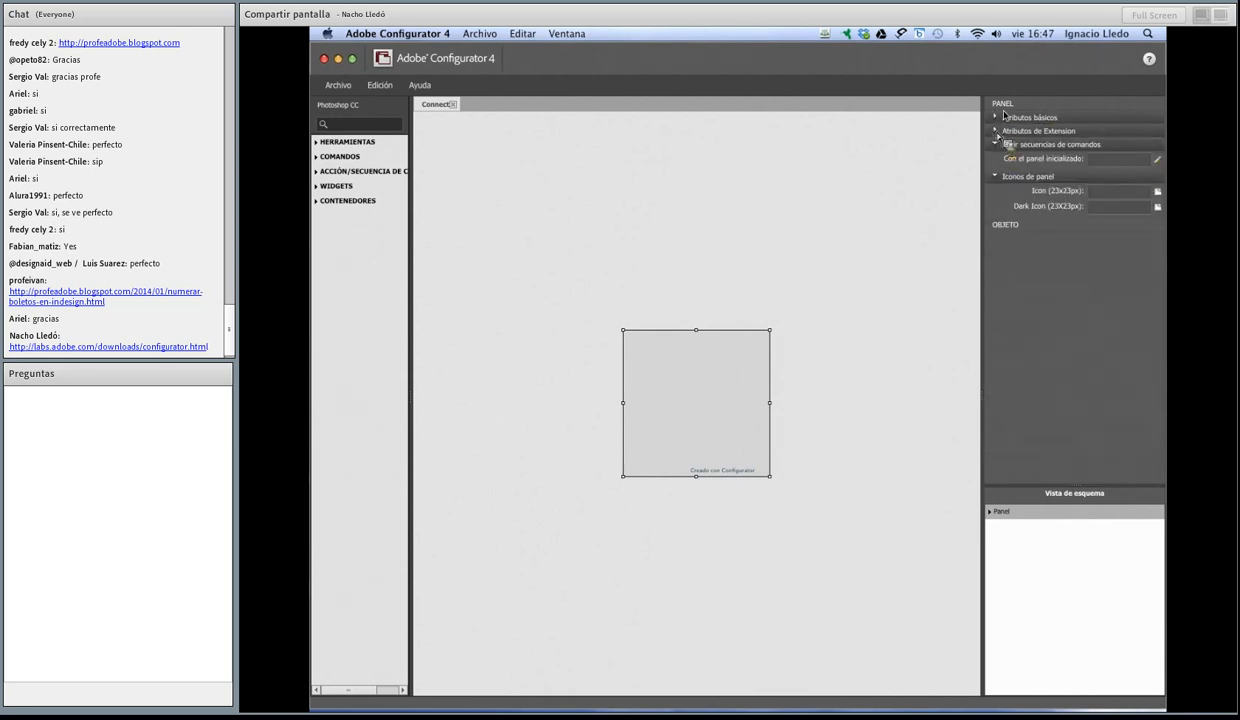
left_click(995, 176)
left_click(996, 144)
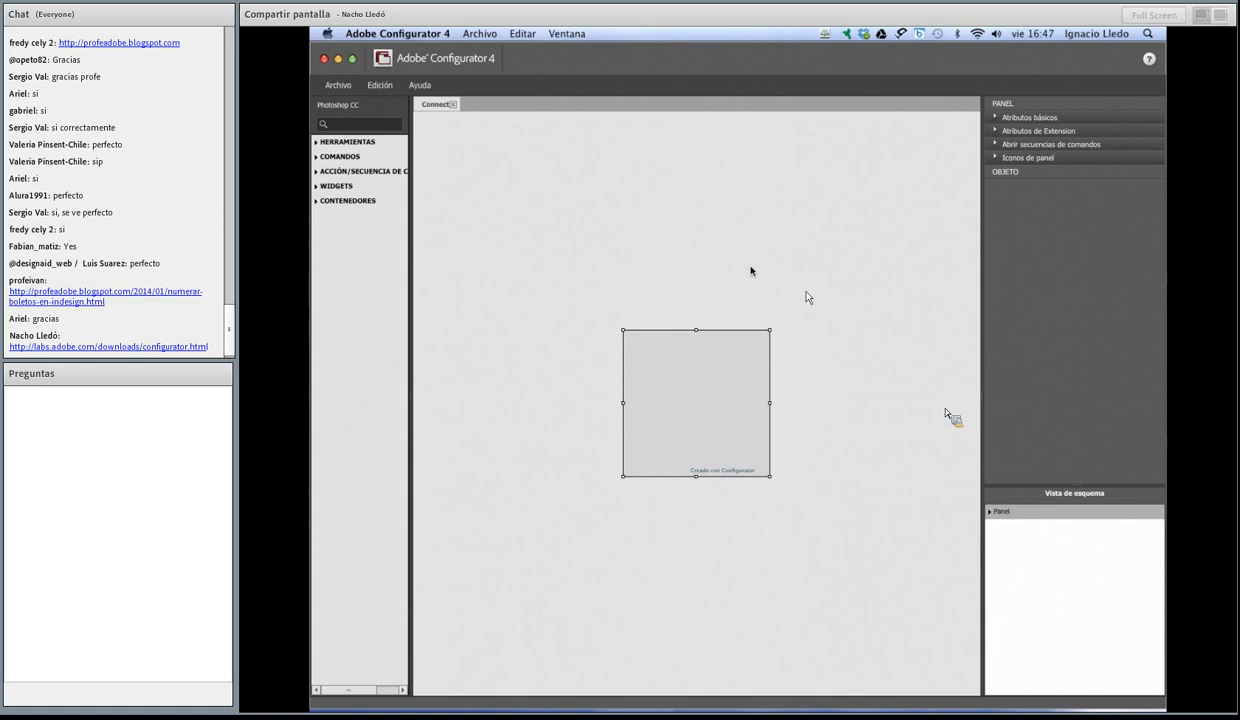
Step: Expand the Herramientas category and stretch the Connect panel to nearly twice its height
left_click(317, 143)
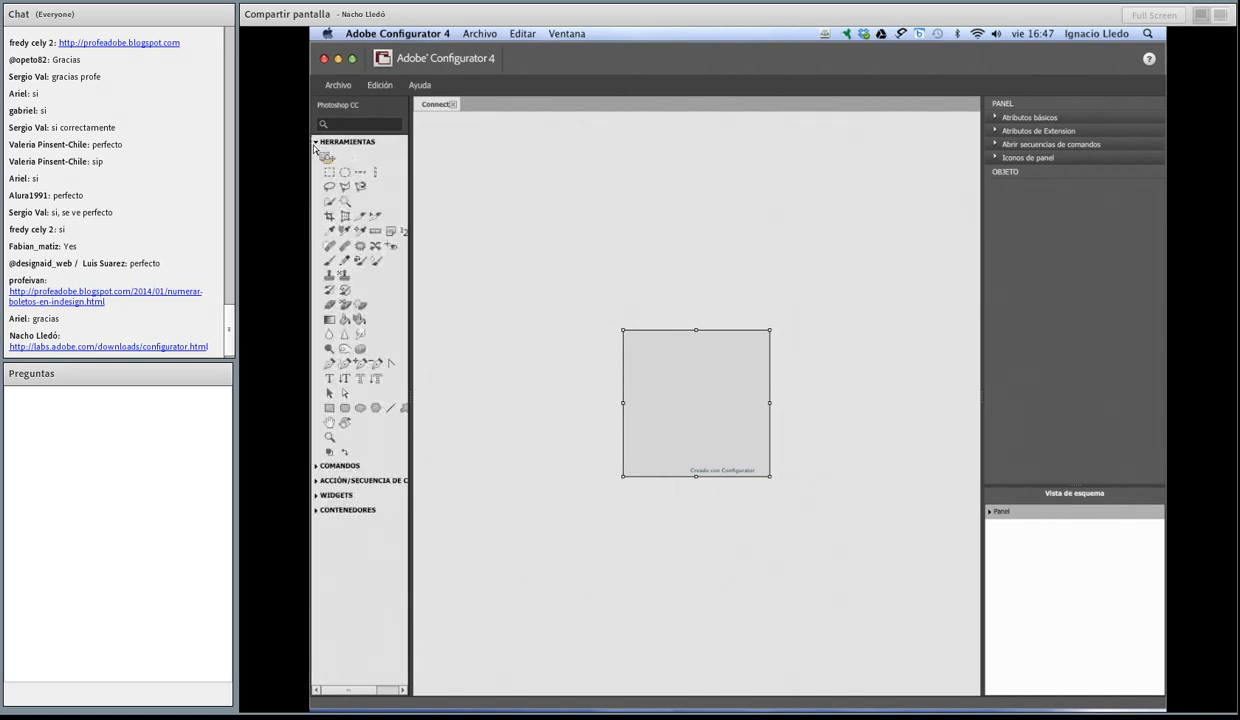
key("super+Tab")
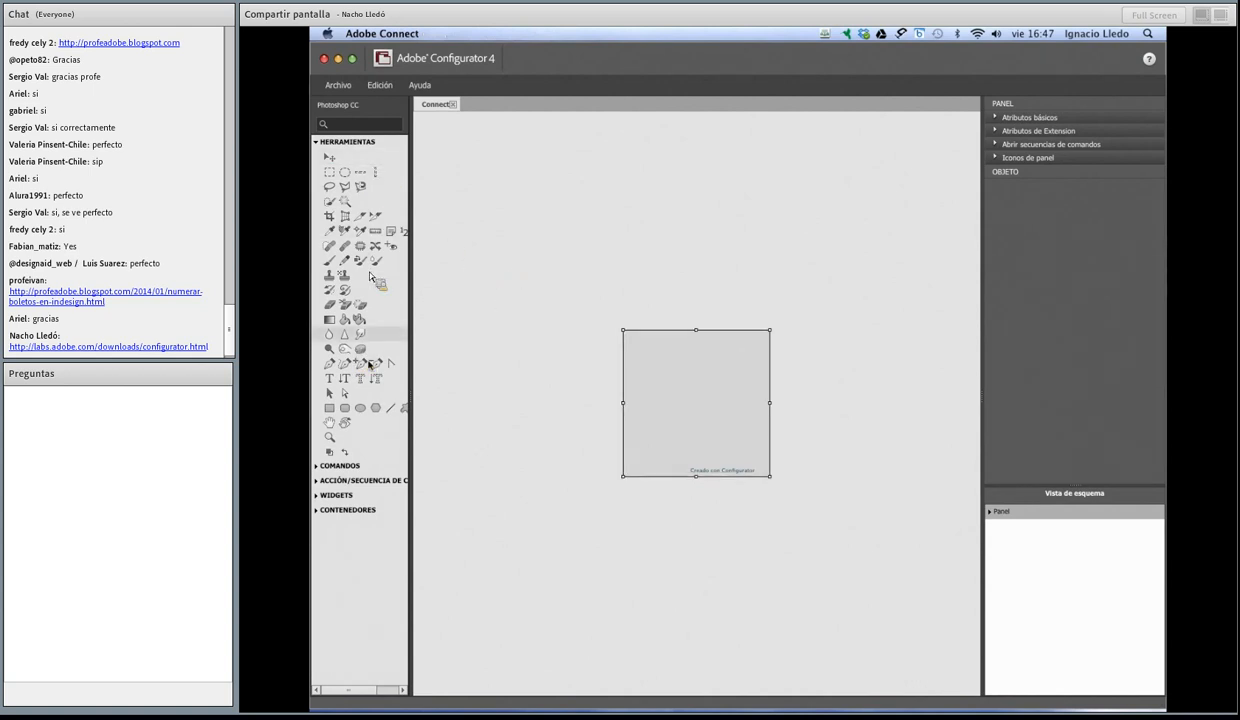
left_click_drag(377, 398, 712, 407)
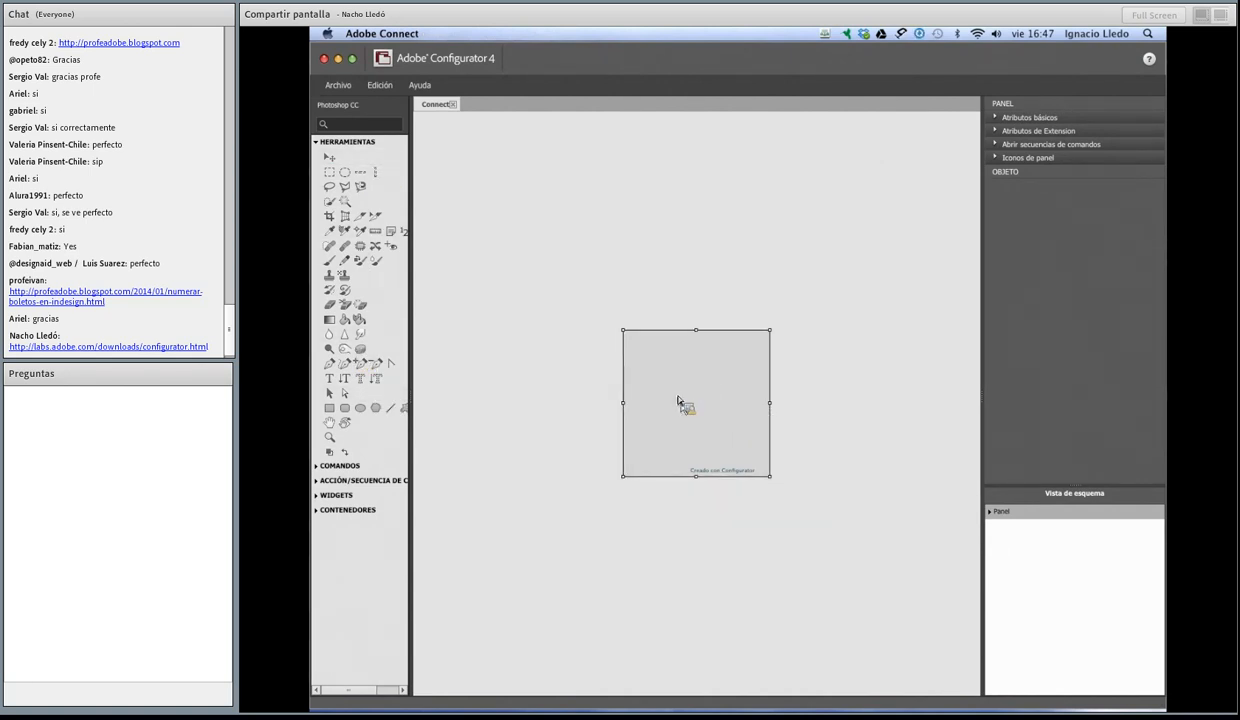
left_click_drag(695, 326, 690, 272)
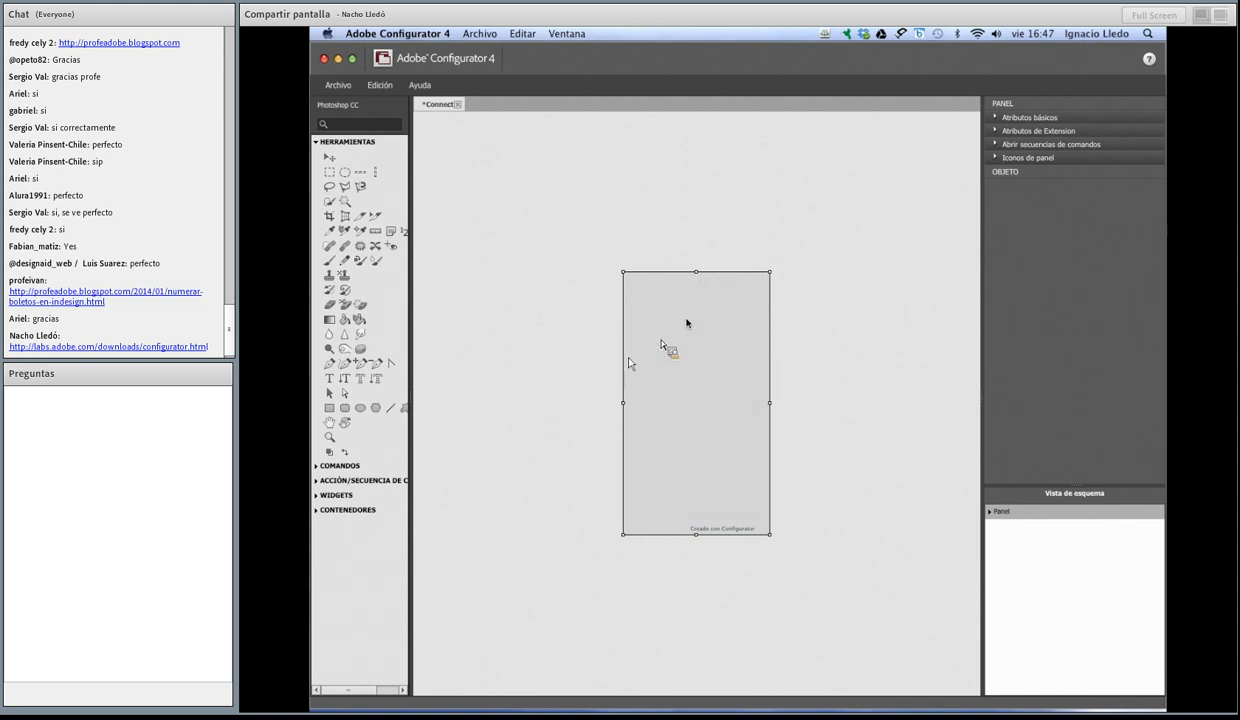
Step: Place the Rectangular Marquee tool in the Connect panel's upper-left corner at position 10, 10 and check its visibility attribute
left_click_drag(329, 172, 634, 288)
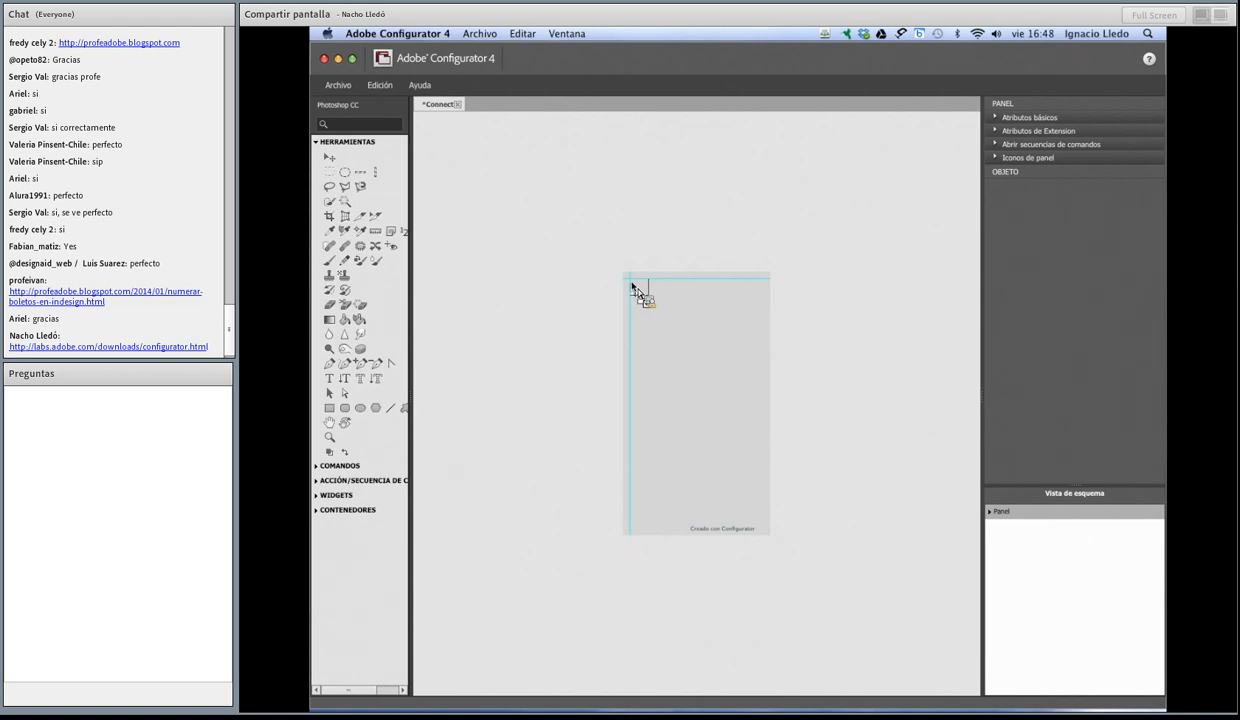
left_click_drag(632, 286, 632, 286)
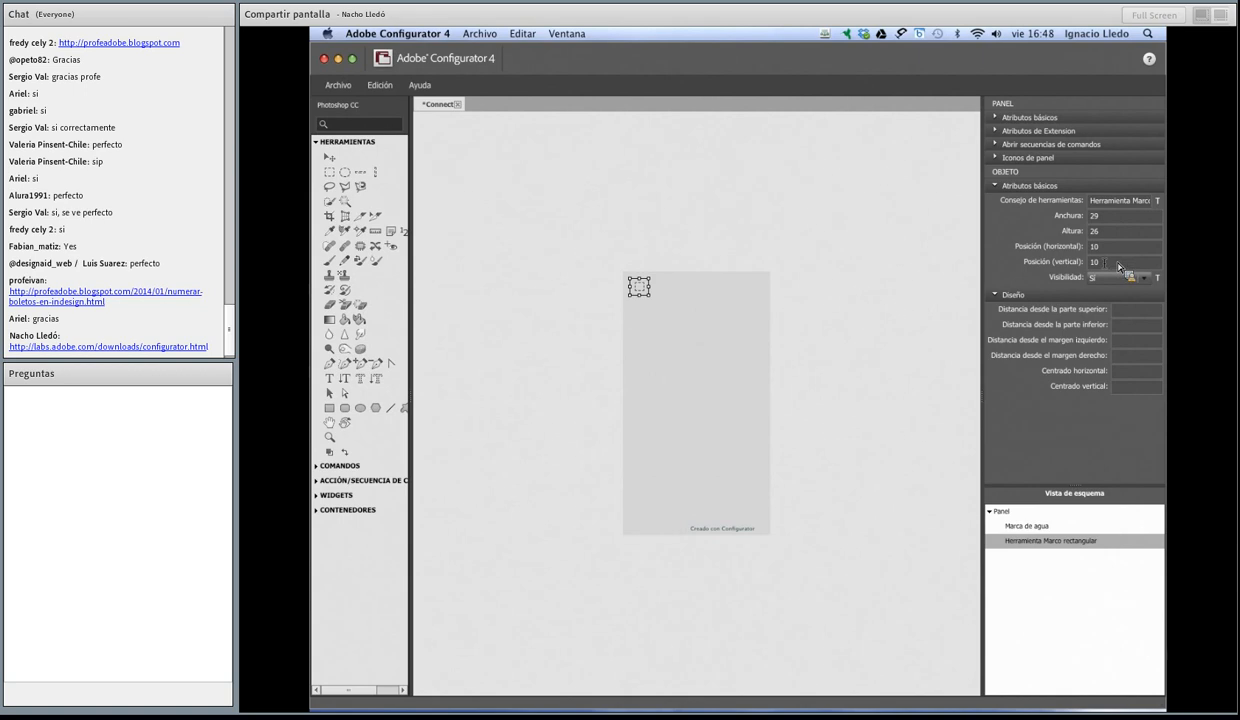
left_click(1131, 280)
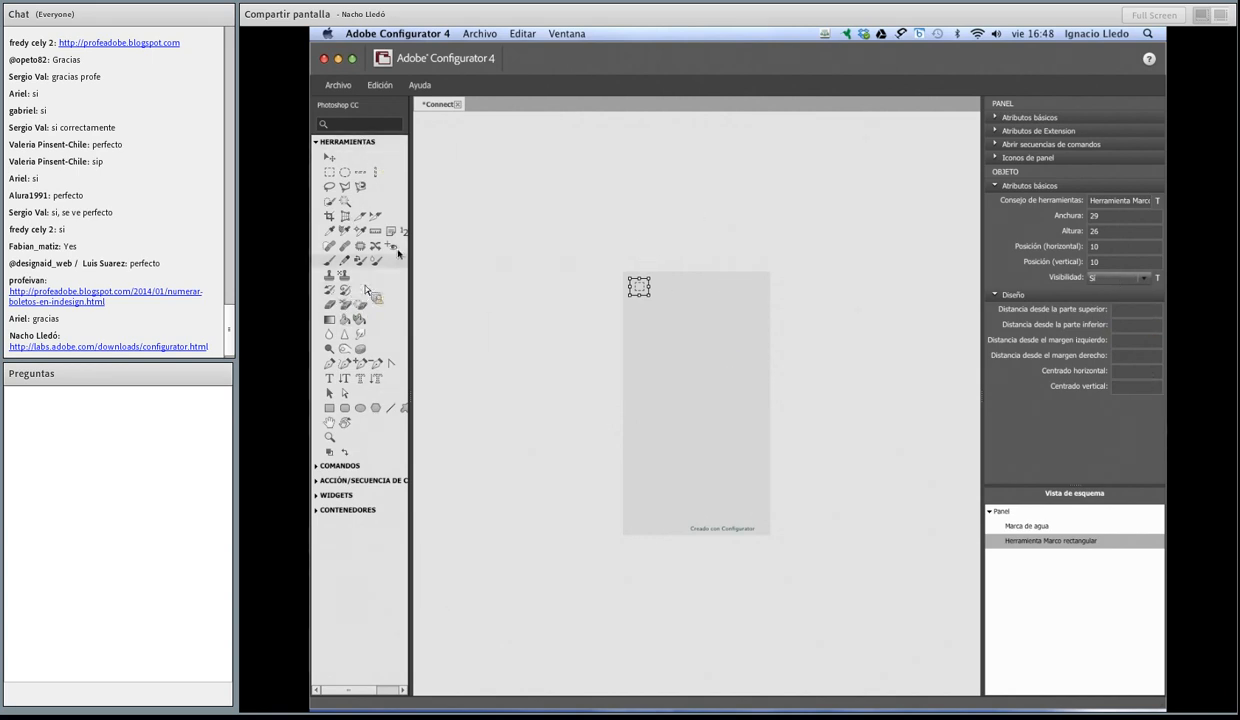
Step: Add the Clone Stamp, Move, Lasso and Perspective Crop tools in a row beside the Rectangular Marquee and deselect them
mouse_move(340, 274)
left_mouse_down()
mouse_move(689, 291)
mouse_move(664, 289)
left_mouse_up()
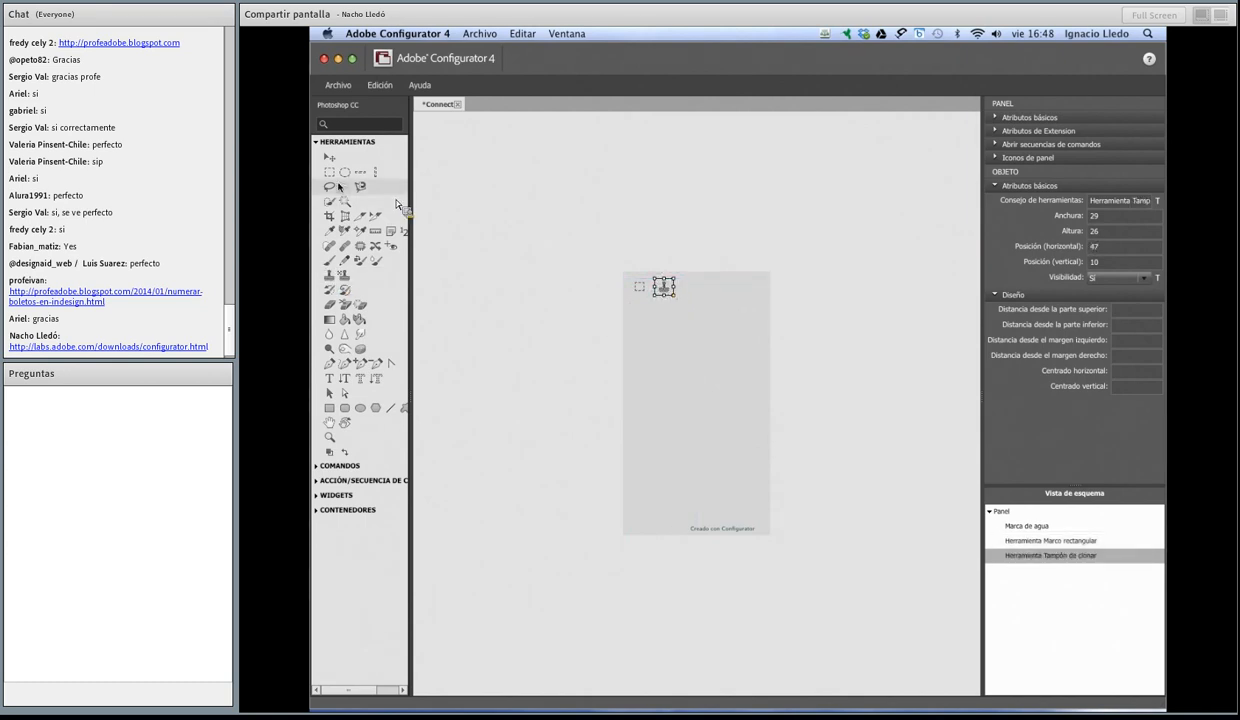
left_click_drag(330, 157, 684, 289)
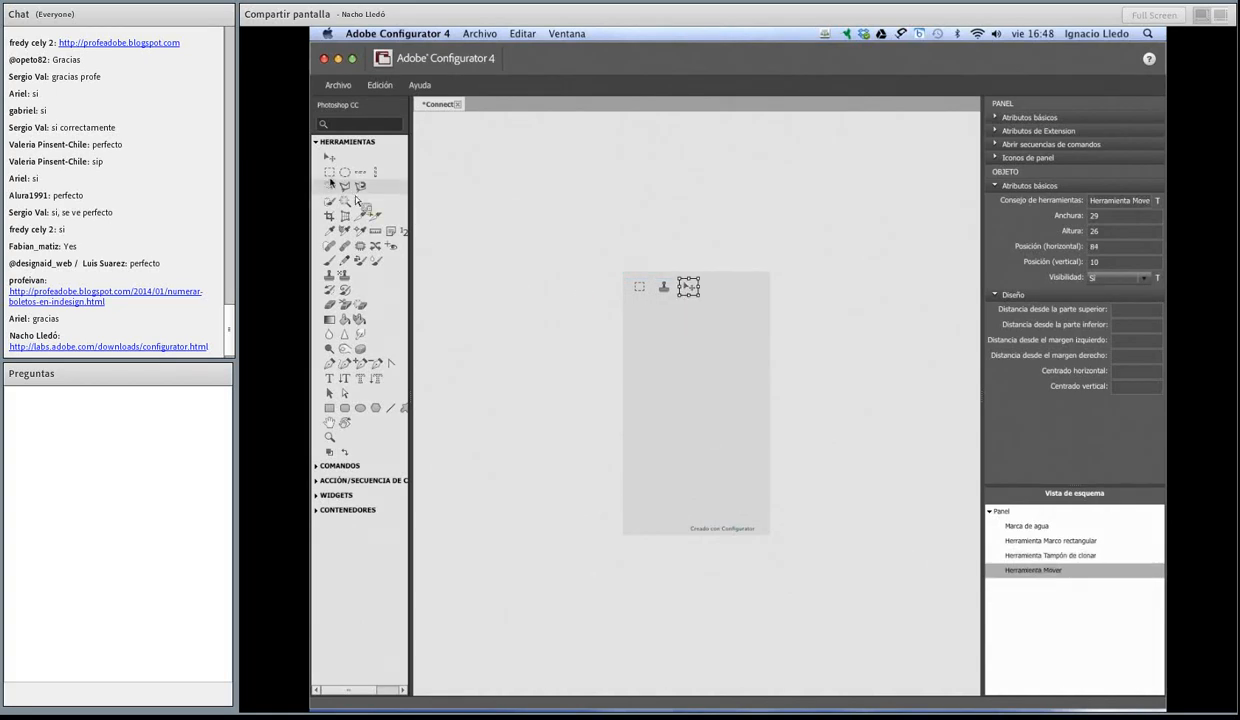
mouse_move(332, 184)
left_mouse_down()
mouse_move(421, 252)
mouse_move(728, 285)
mouse_move(712, 290)
left_mouse_up()
mouse_move(345, 216)
left_mouse_down()
mouse_move(677, 289)
mouse_move(734, 289)
left_mouse_up()
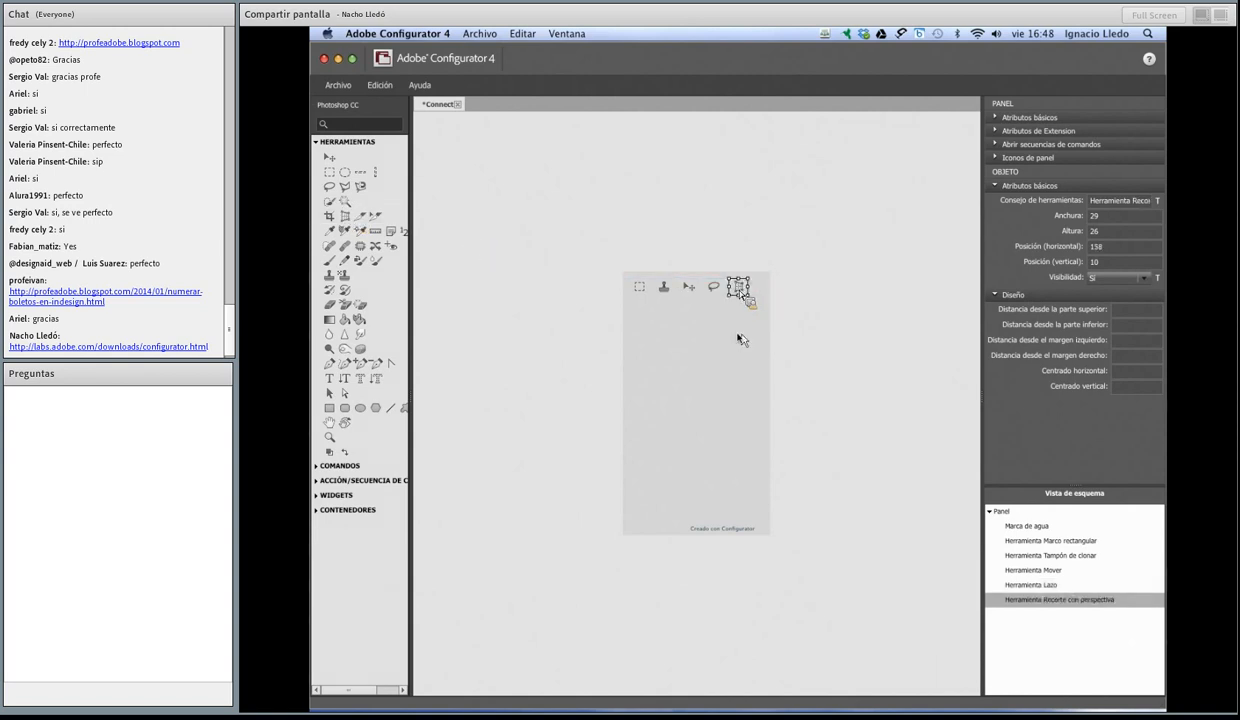
left_click(838, 304)
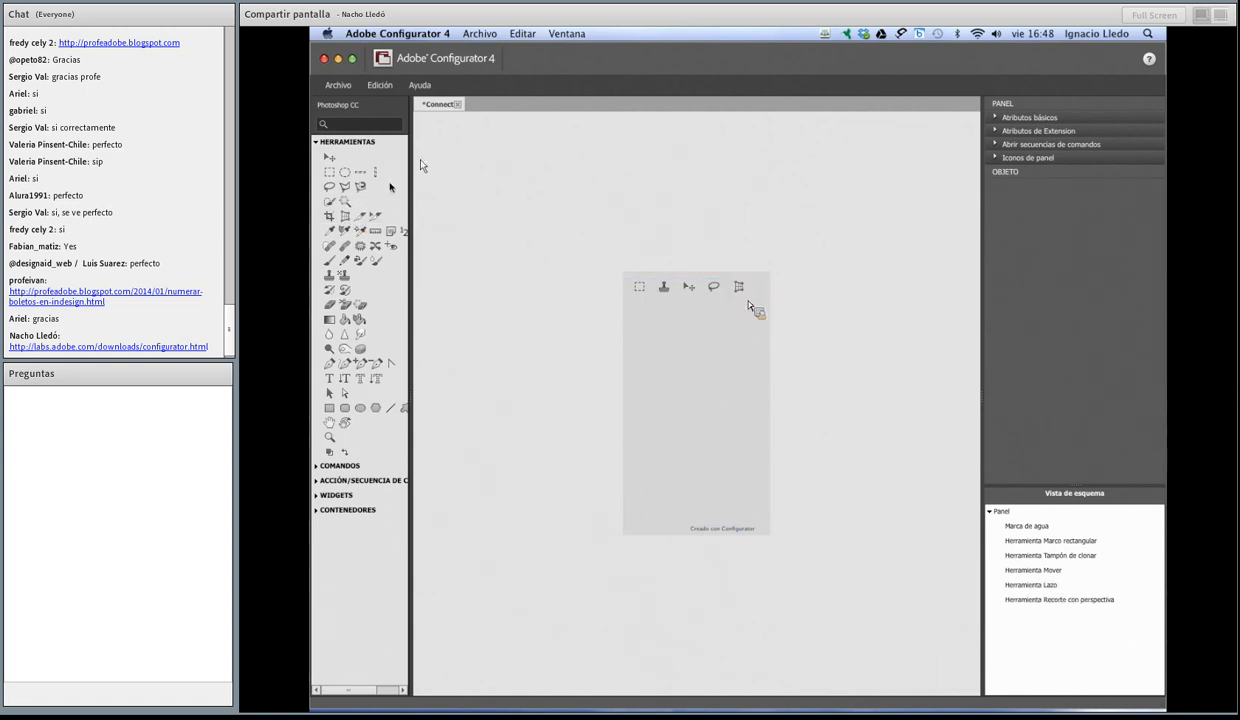
Step: Select the Connect panel and shorten it by about a fifth of its height
left_click_drag(330, 379, 694, 278)
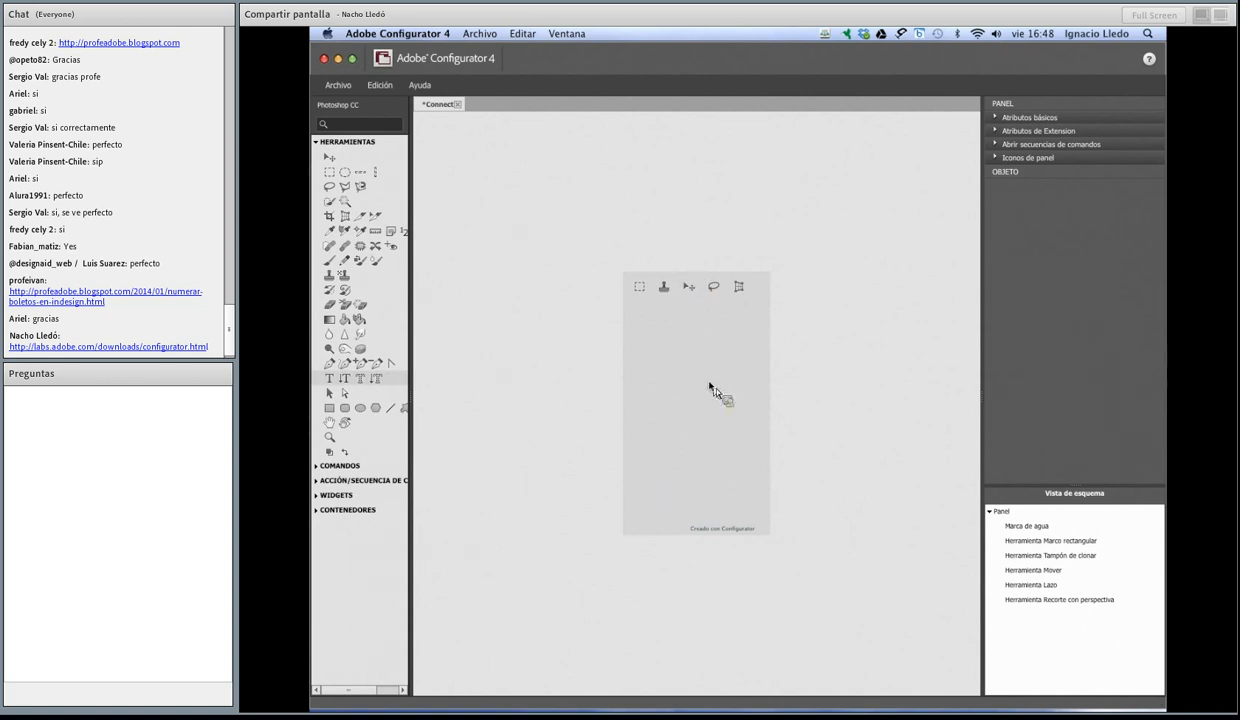
left_click(712, 390)
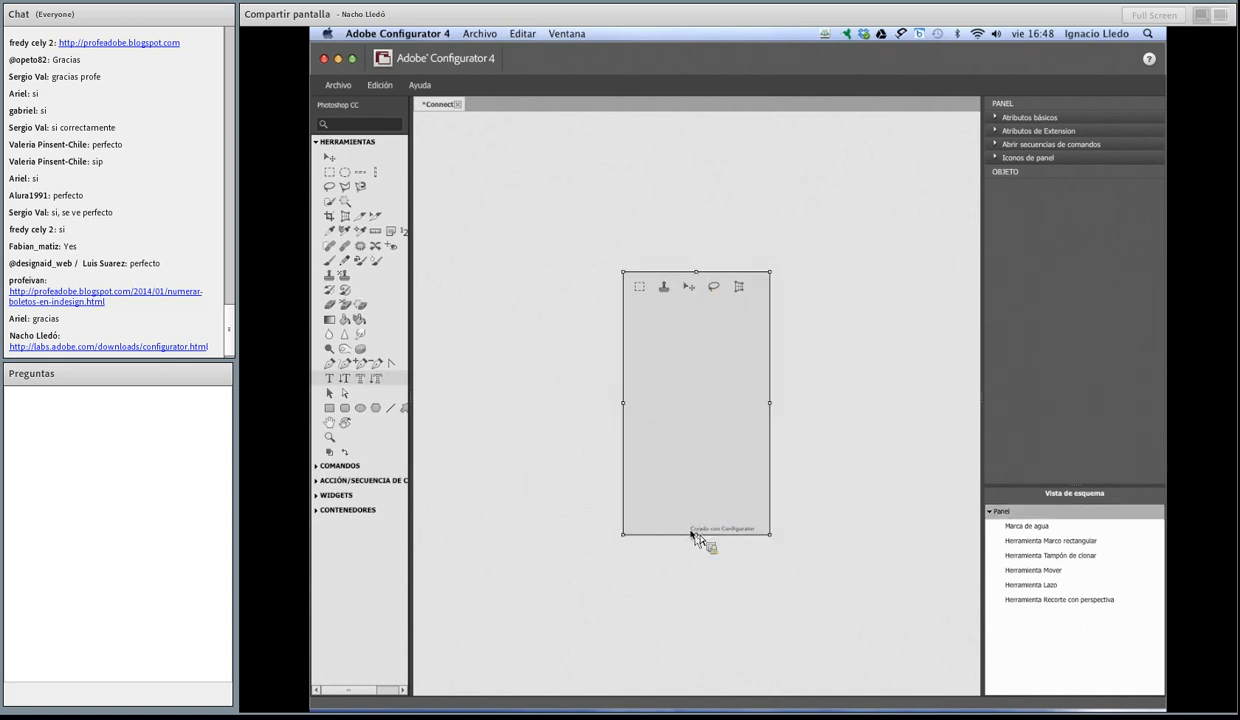
left_click_drag(693, 534, 697, 481)
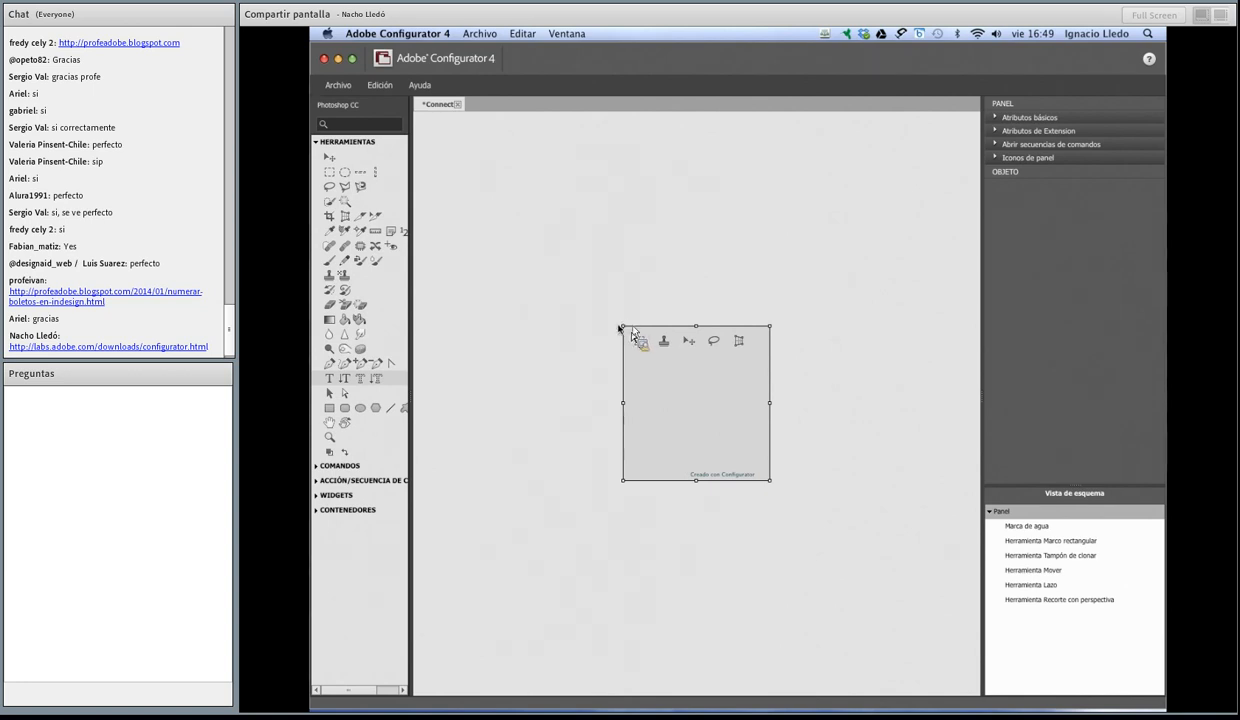
left_click_drag(696, 480, 700, 508)
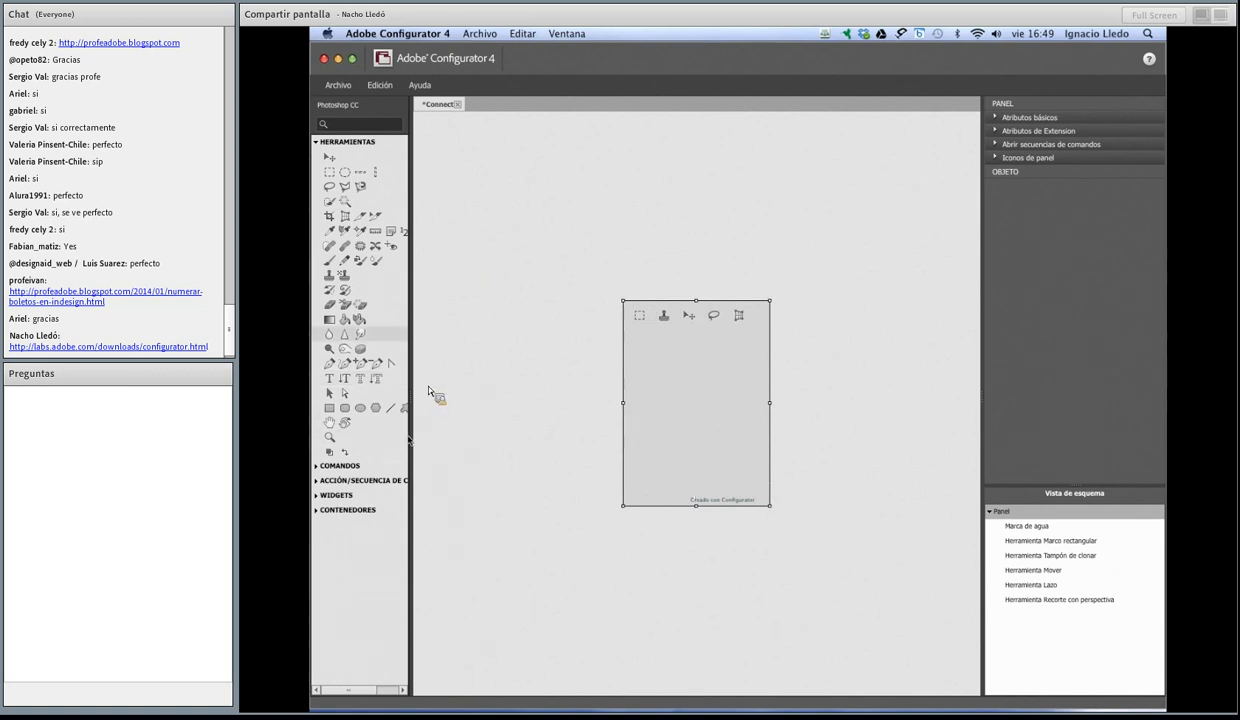
Step: Add the Nuevo command from the Comandos > Principal > Archivo group below the row of tools, at position 10, 44
left_click(316, 142)
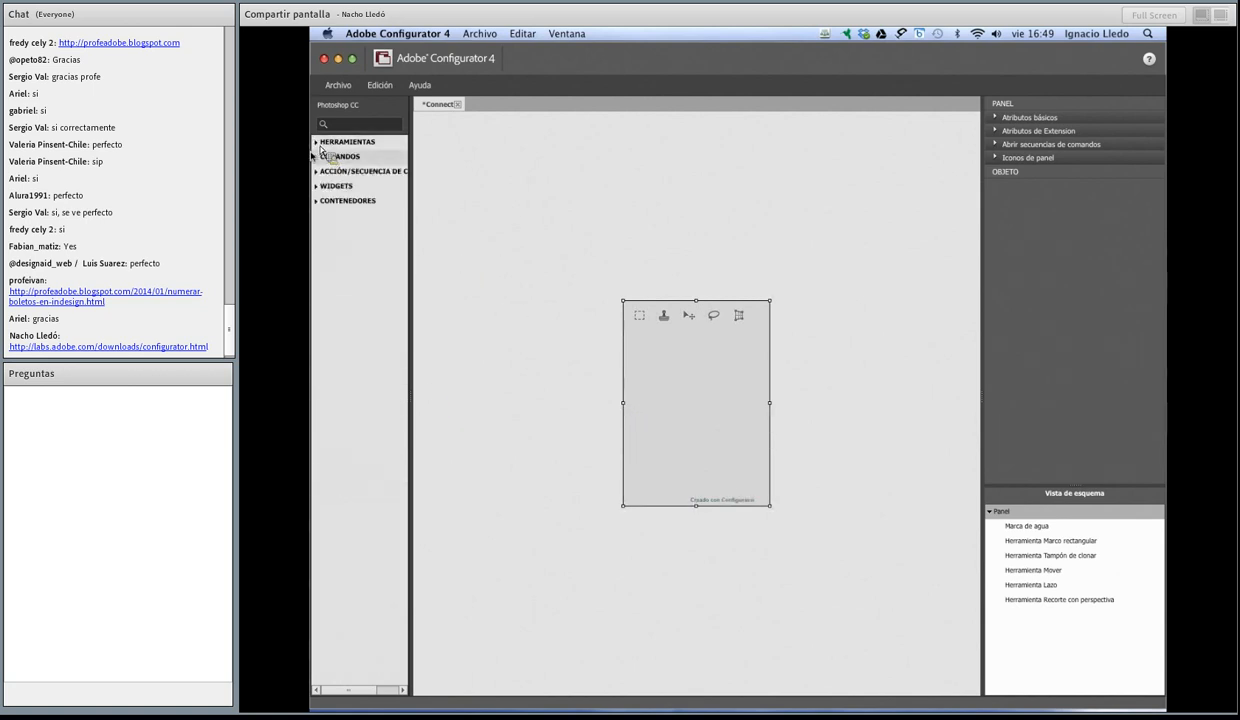
left_click(316, 157)
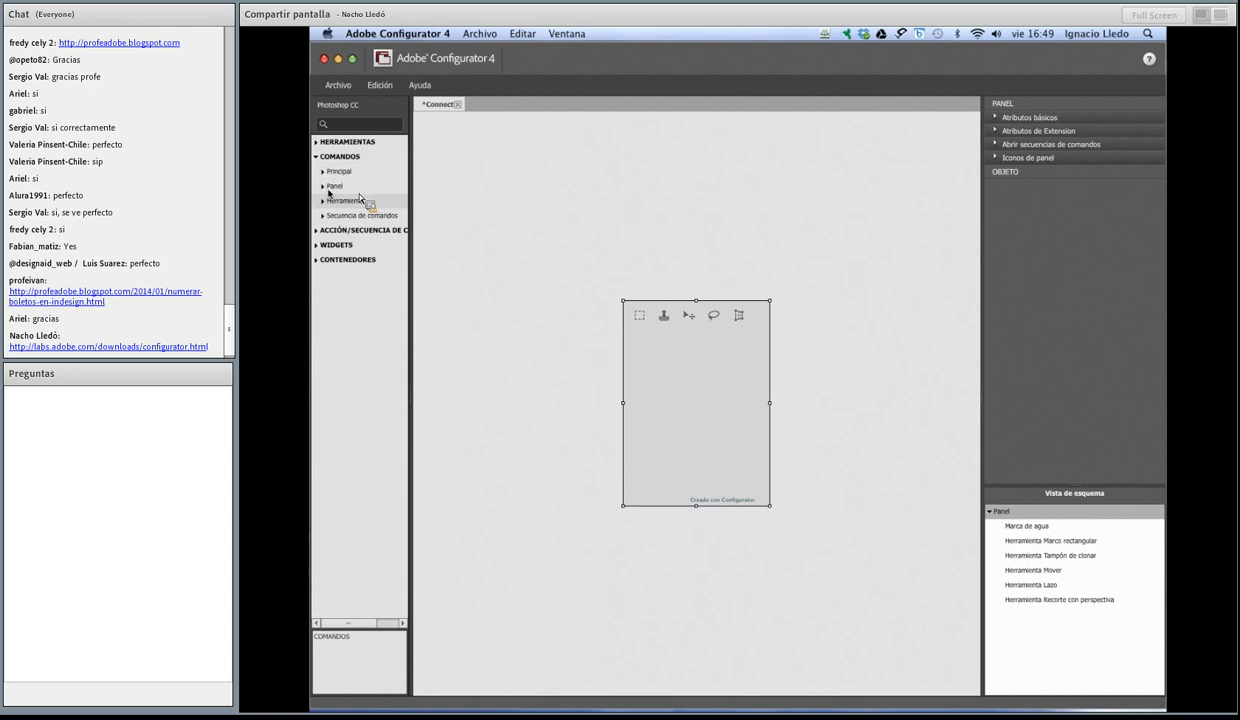
left_click(322, 171)
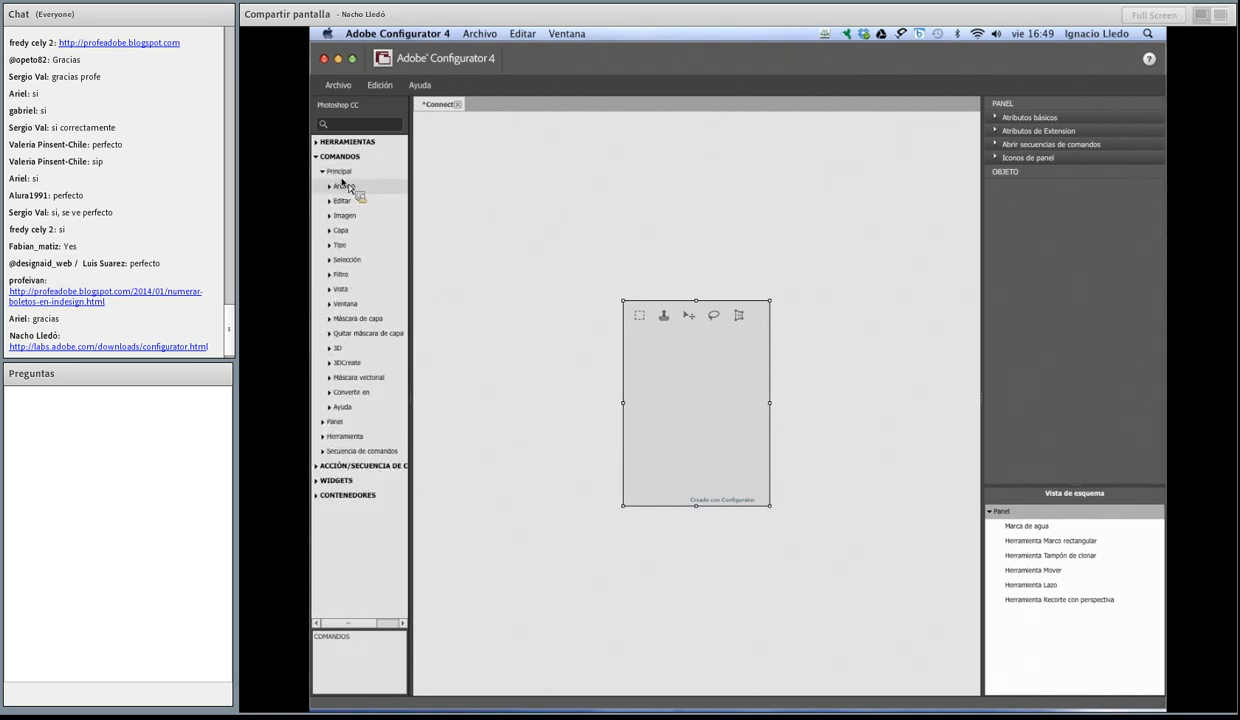
left_click(336, 186)
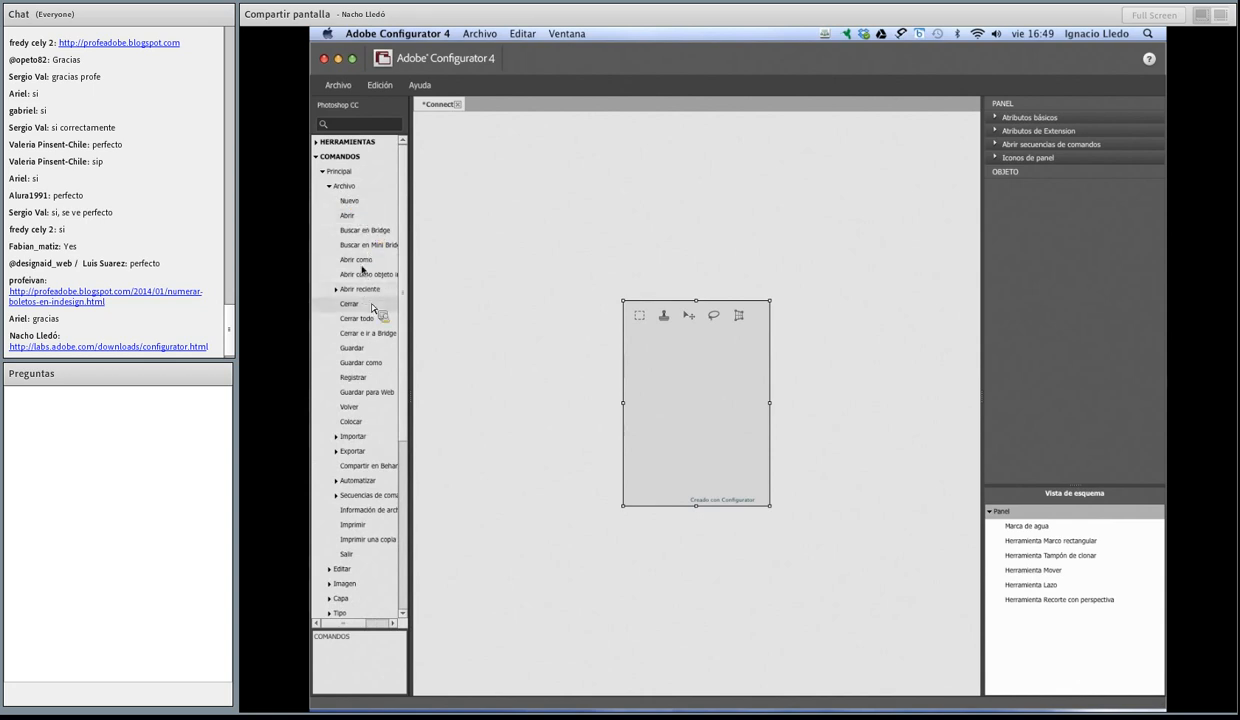
left_click_drag(362, 224, 638, 341)
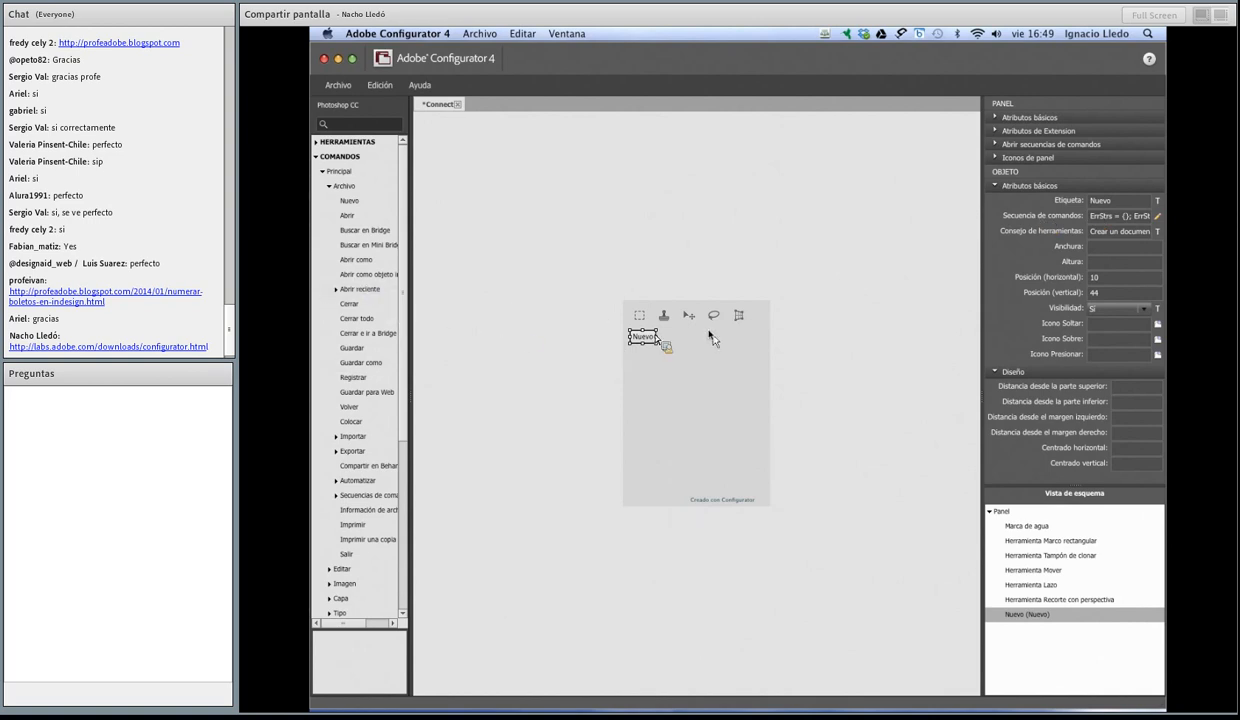
Step: Change the Nuevo button's label to "Nuevo Doc." and deselect the button
left_click(1124, 203)
key("Return")
left_click(662, 385)
left_click_drag(655, 341, 332, 172)
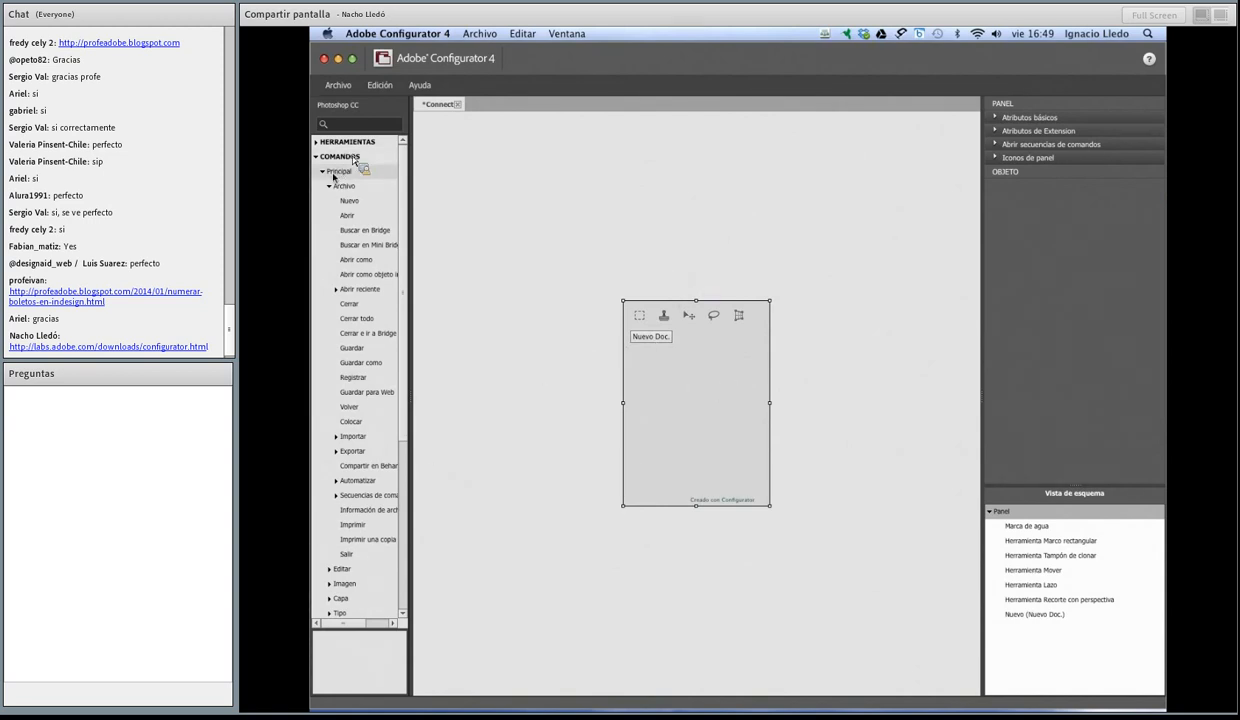
Step: Add the Escala de grises command from the Imagen > Modo group beside the Nuevo Doc. button and deselect it
left_click(329, 186)
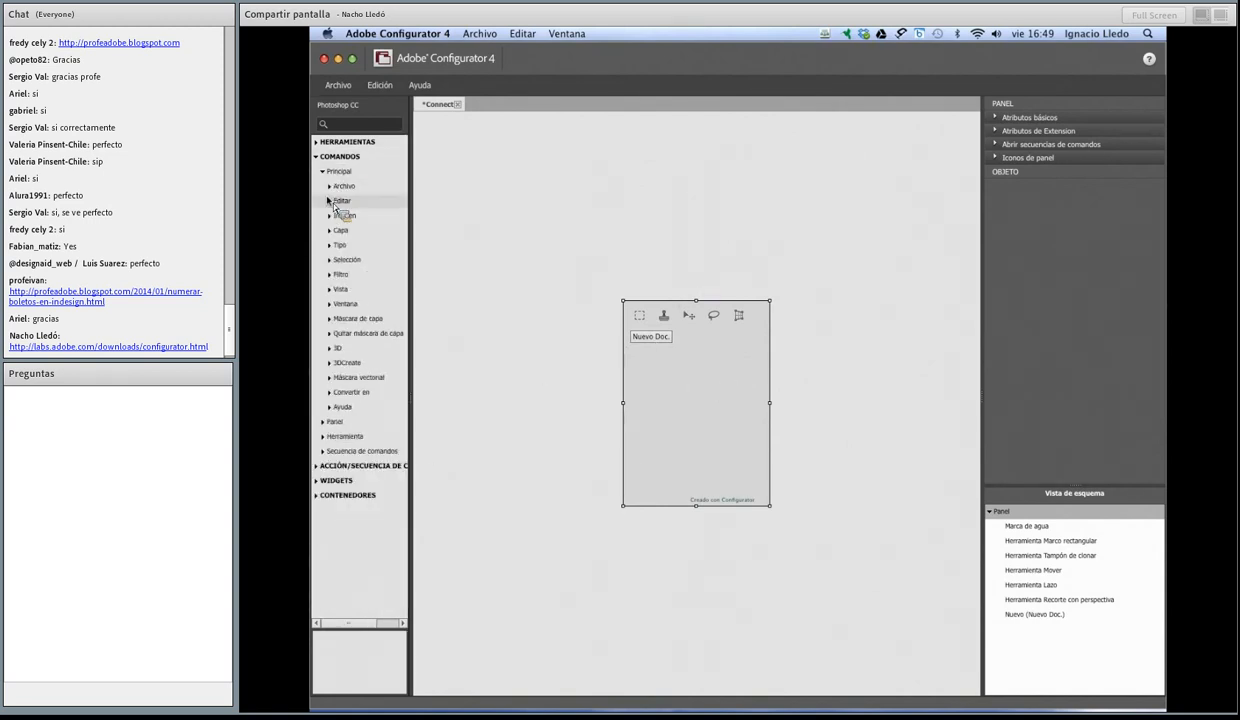
left_click(329, 200)
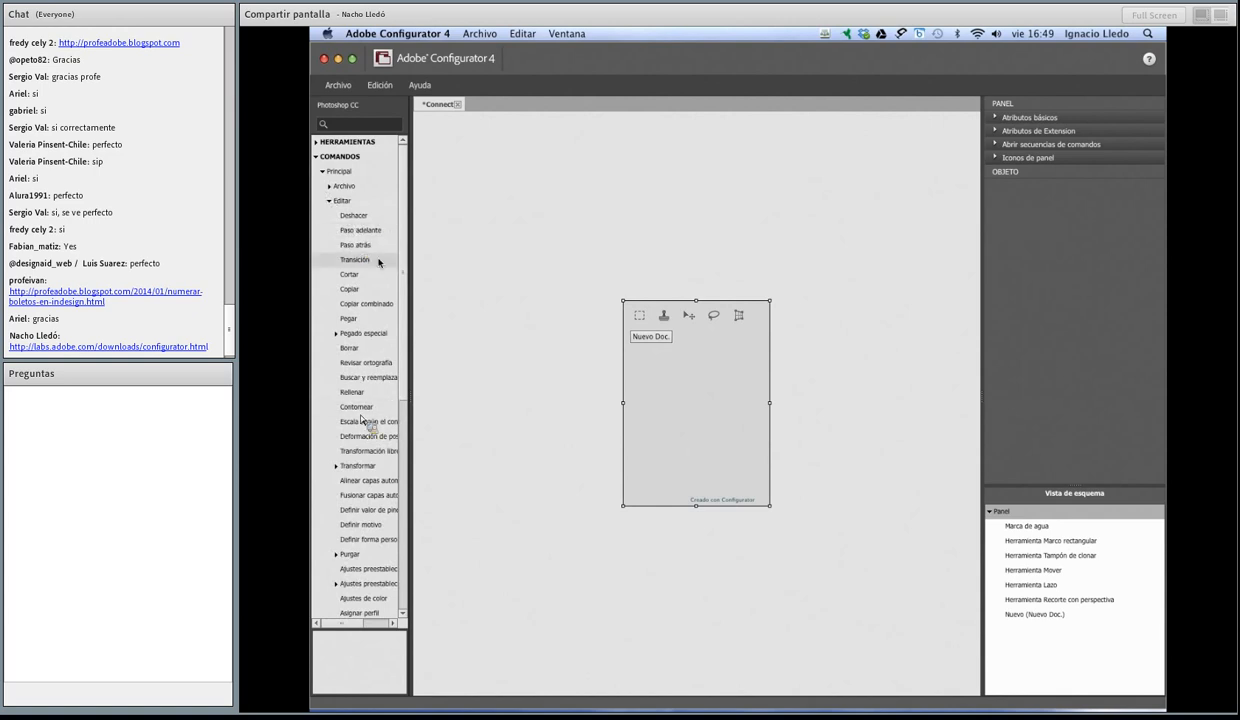
left_click(329, 200)
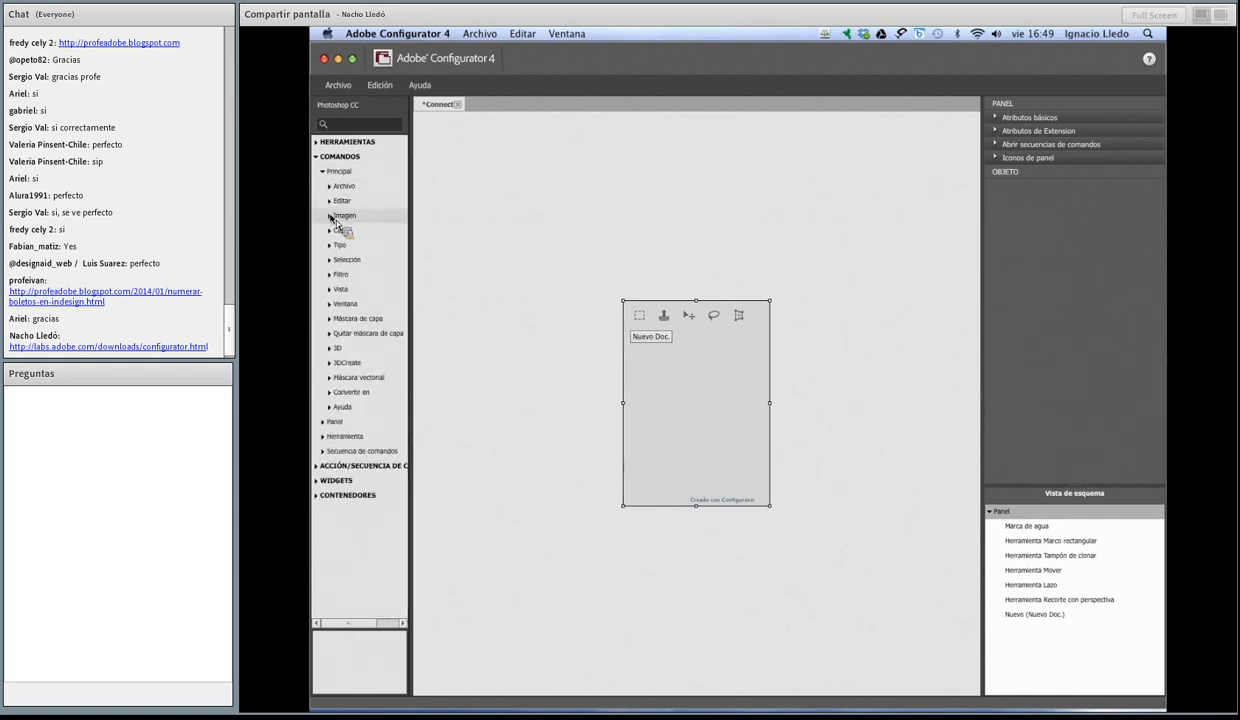
left_click(329, 215)
left_click_drag(353, 297, 686, 345)
left_click(695, 385)
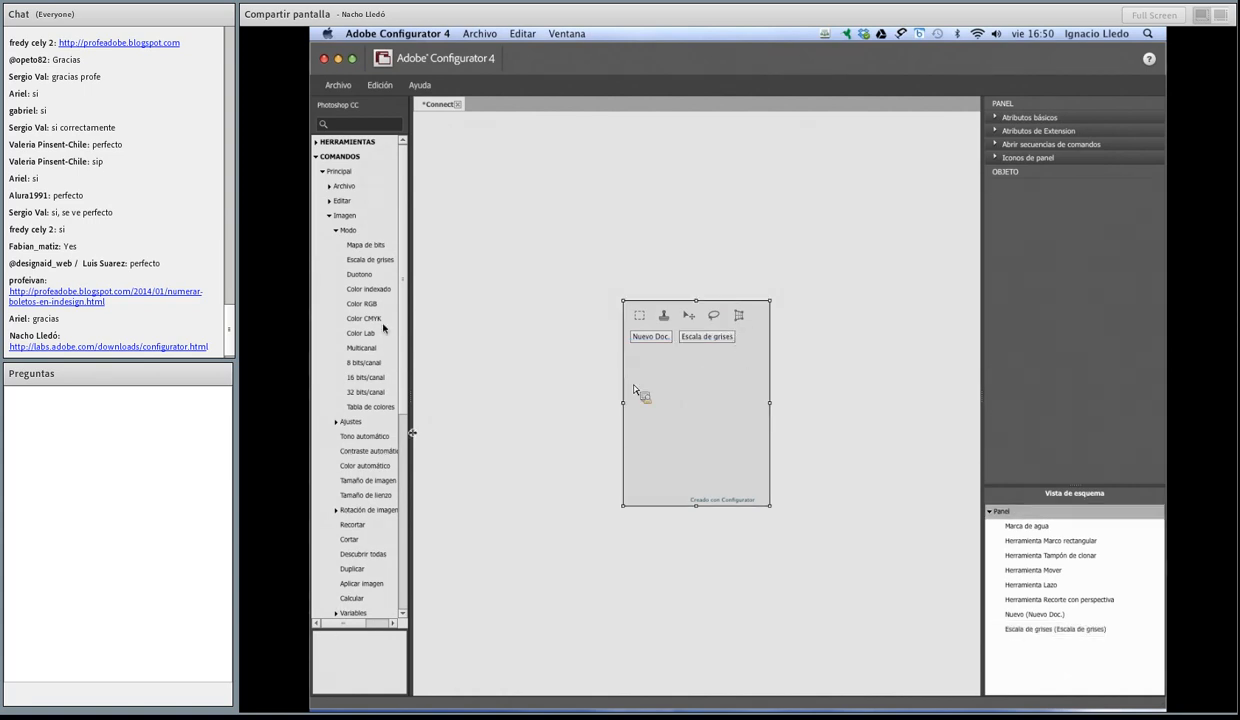
Step: Collapse the Modo, Imagen, Principal and Comandos groups in the component list
left_click(336, 230)
left_click(327, 216)
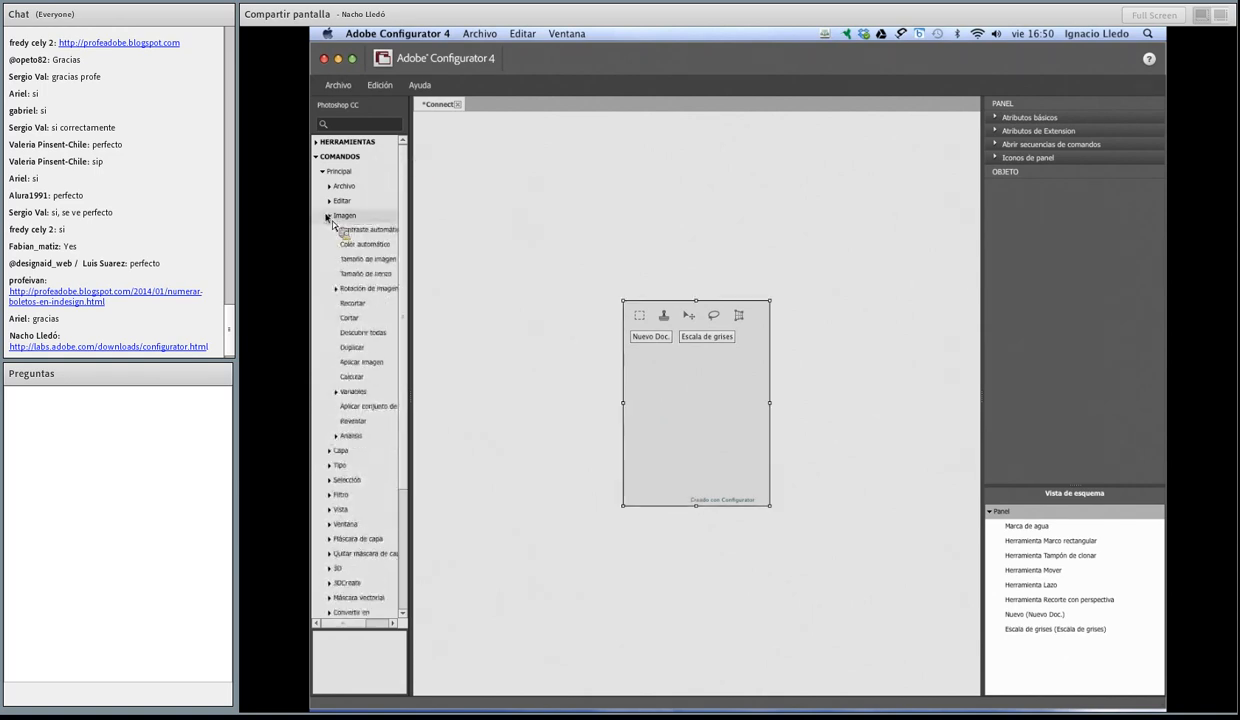
left_click(322, 171)
left_click(316, 157)
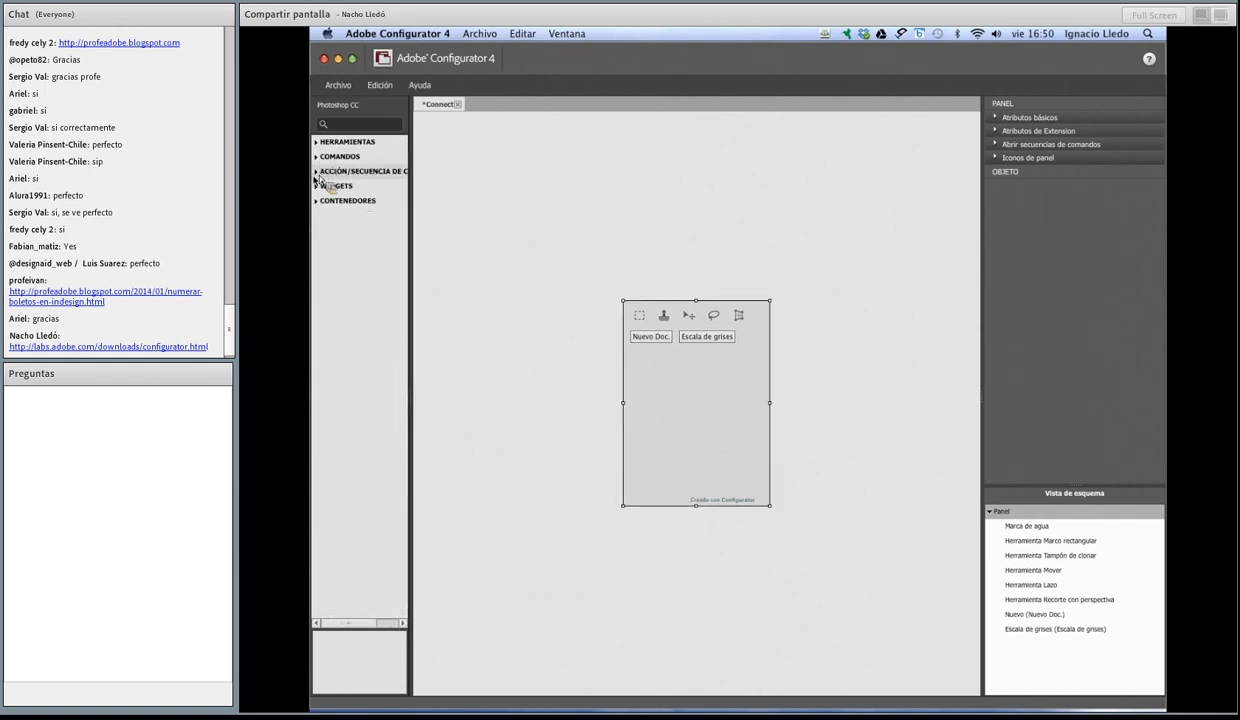
Step: Expand the Widgets and Contenedores categories to examine their available items, and collapse both again
left_click(317, 186)
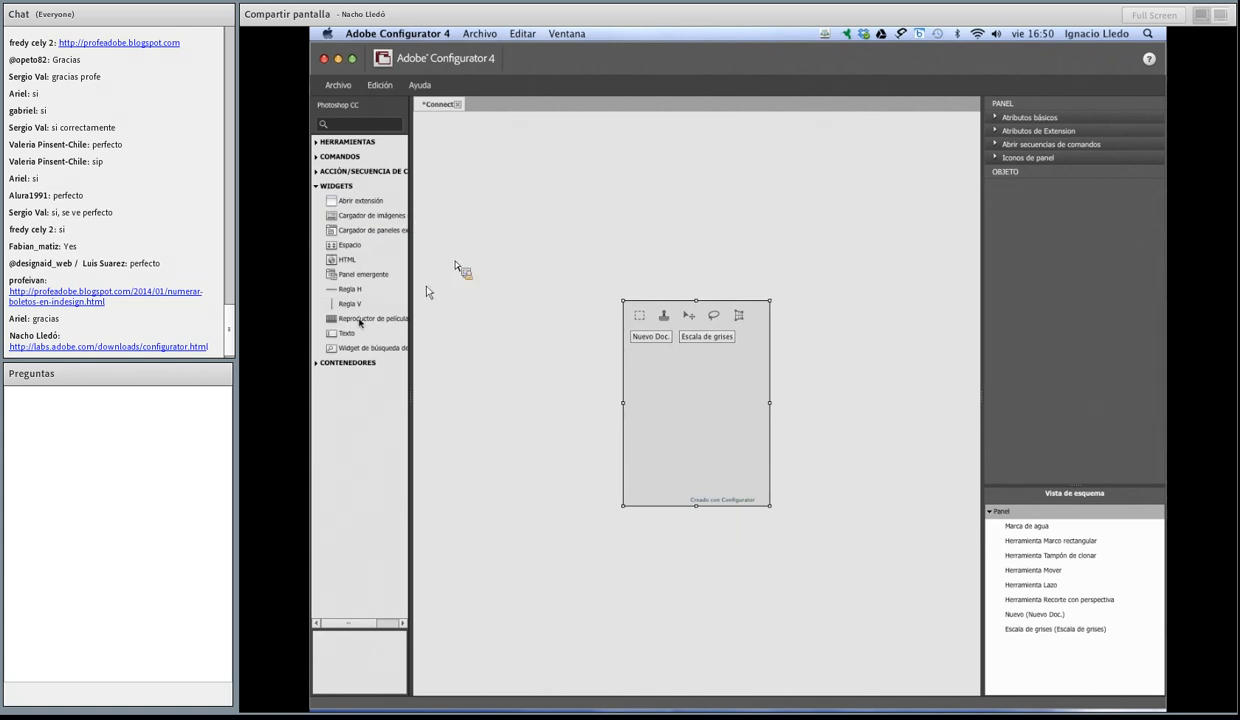
left_click(317, 363)
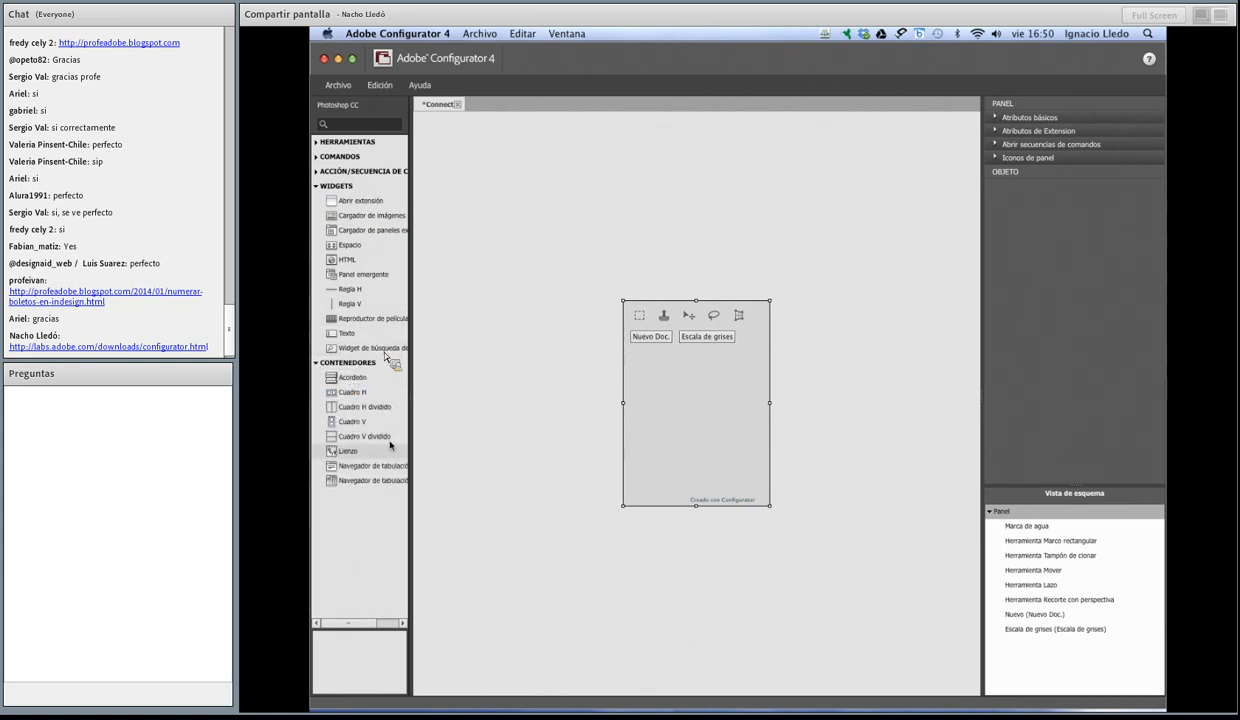
left_click(316, 187)
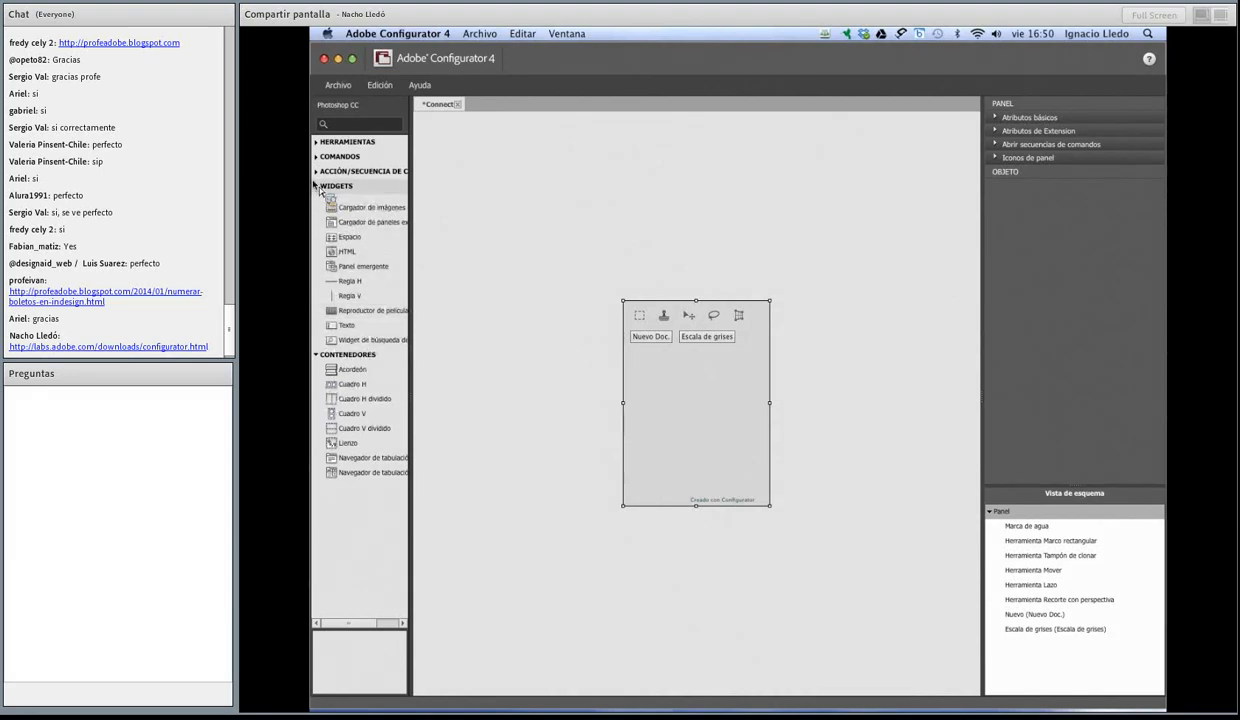
left_click(316, 202)
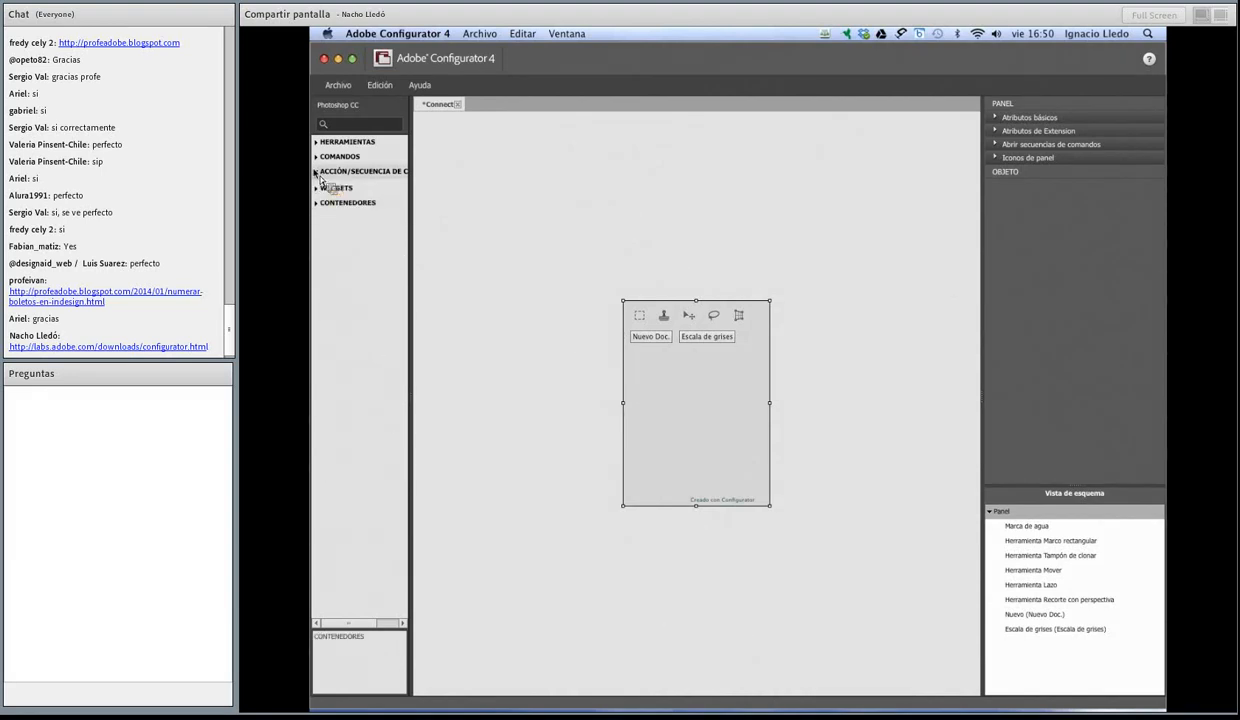
Step: Add an Acción object from the action and script category below the Nuevo Doc. button, at position 15, 73
left_click(317, 173)
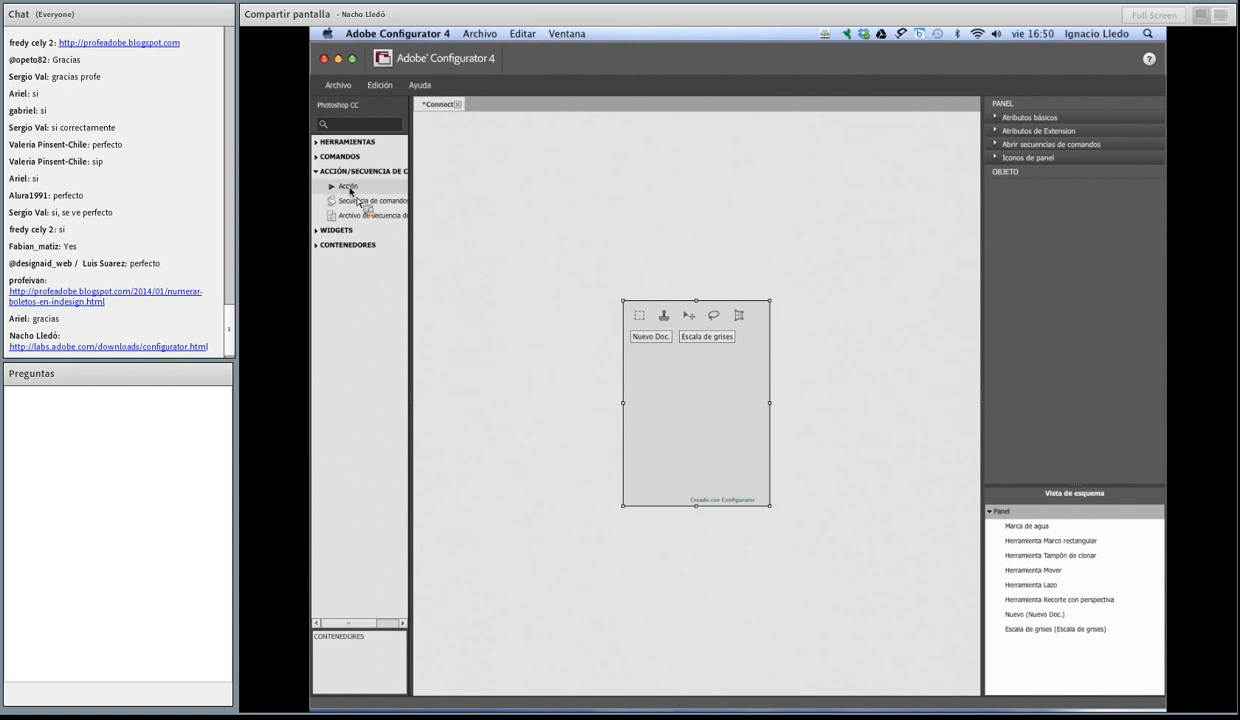
left_click_drag(350, 188, 645, 365)
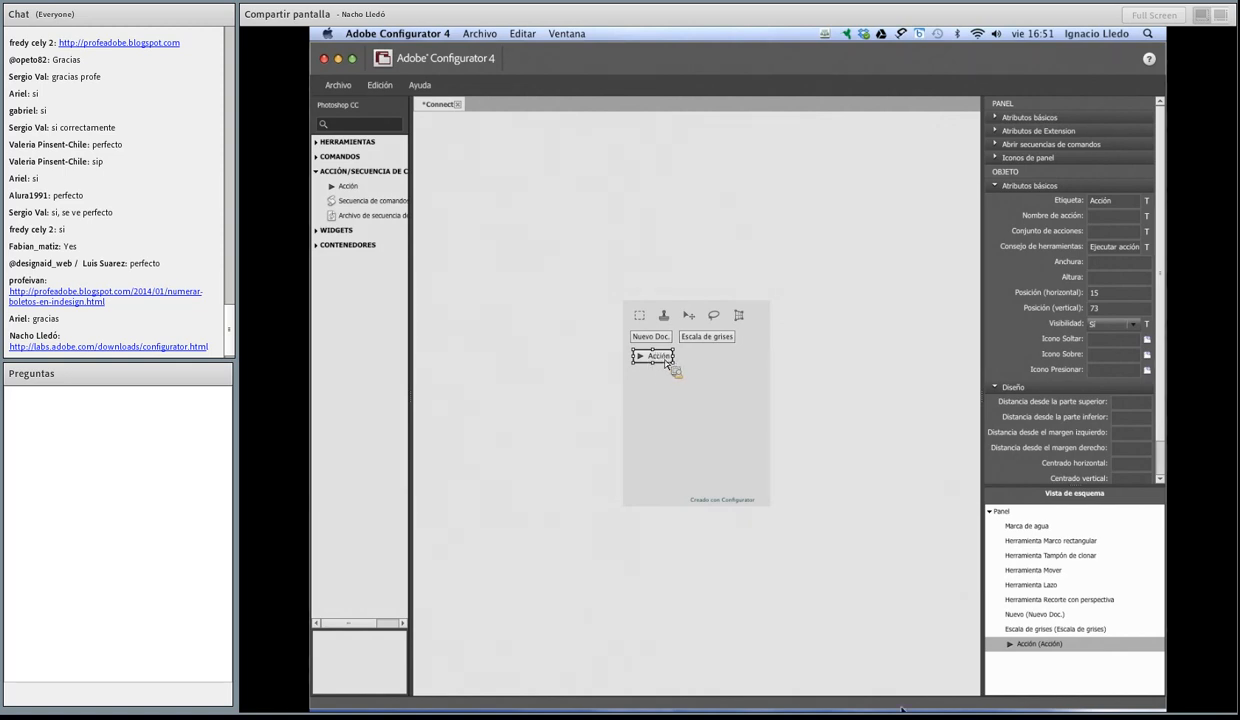
Step: Switch to Photoshop CC, show the Acciones panel, expand and enlarge its list, and copy the name of the Acciones por defecto set
mouse_move(797, 708)
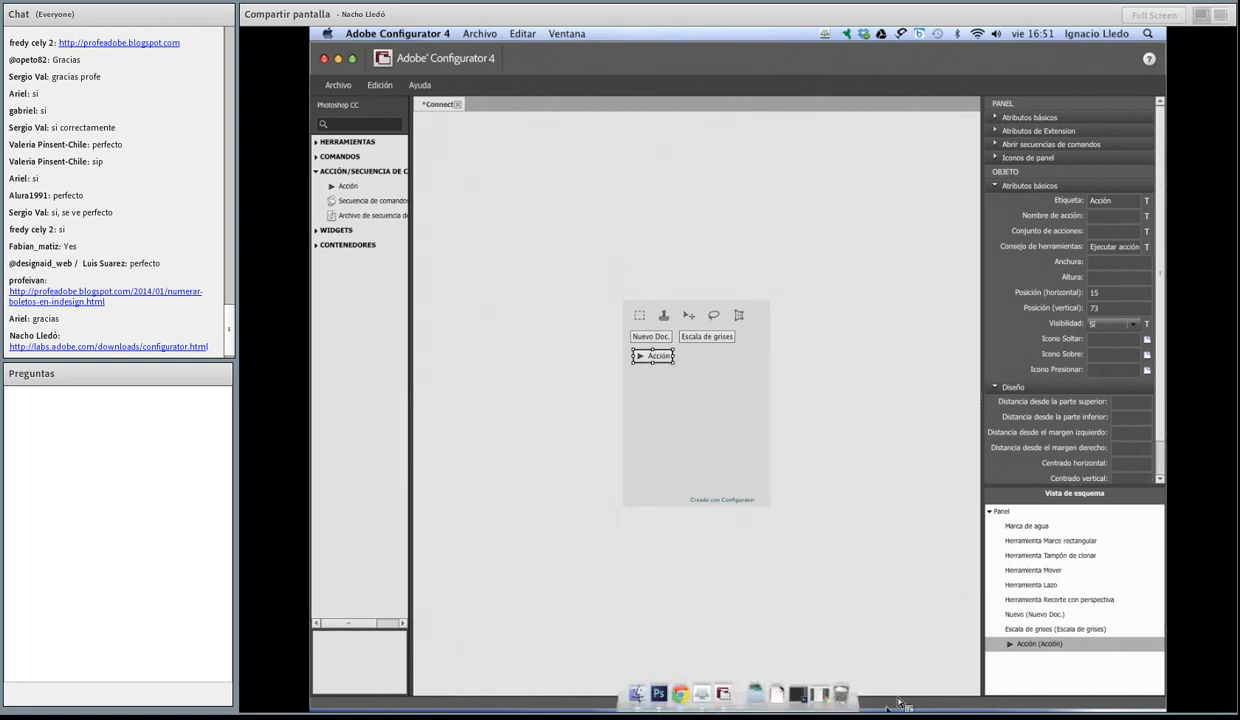
left_click(806, 693)
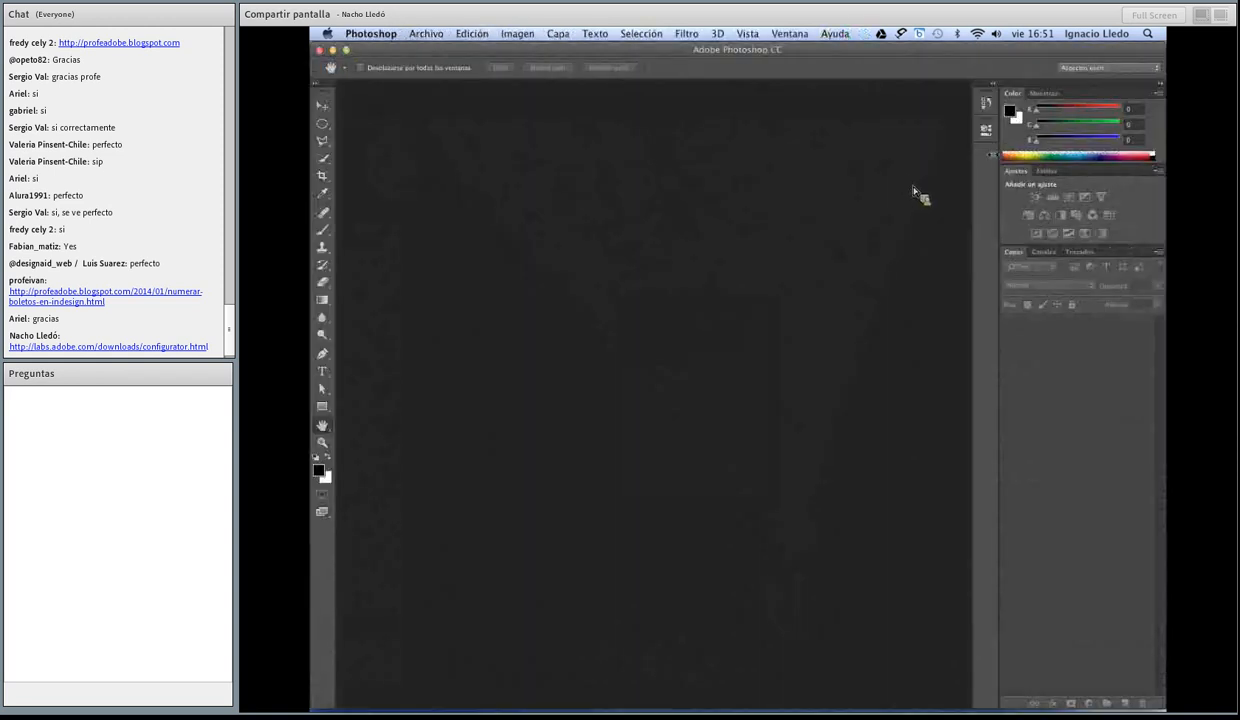
left_click(789, 33)
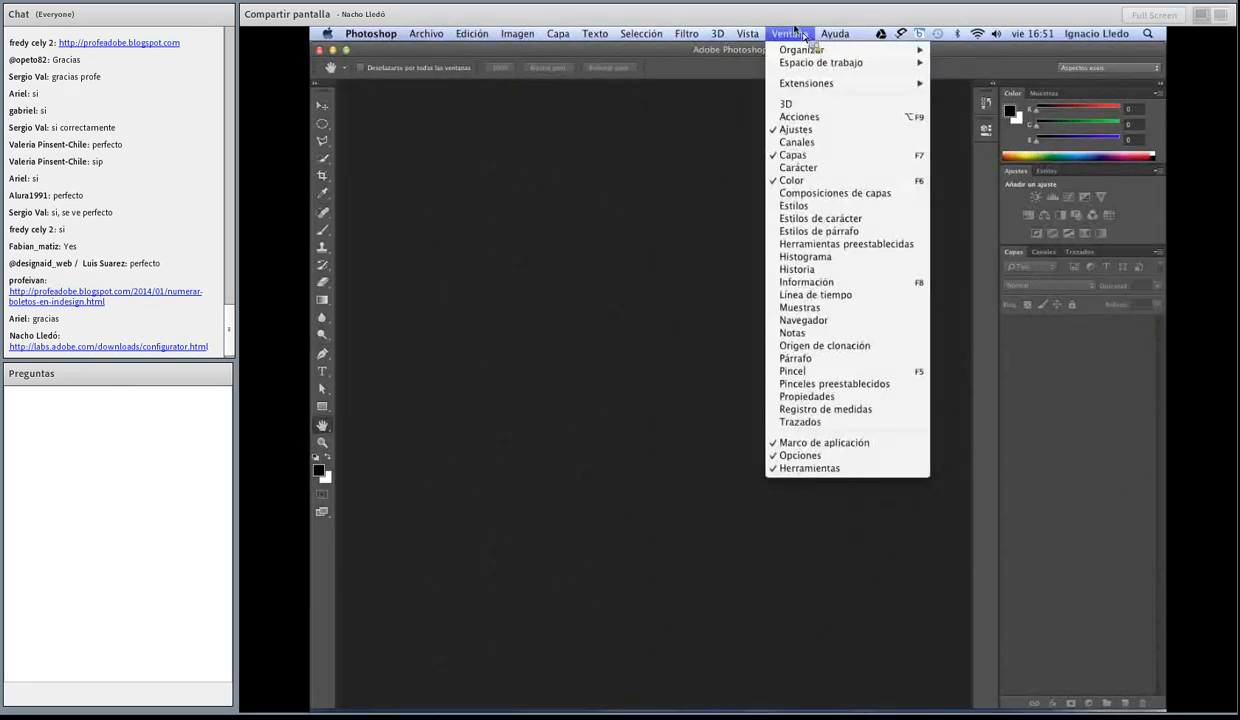
left_click(812, 119)
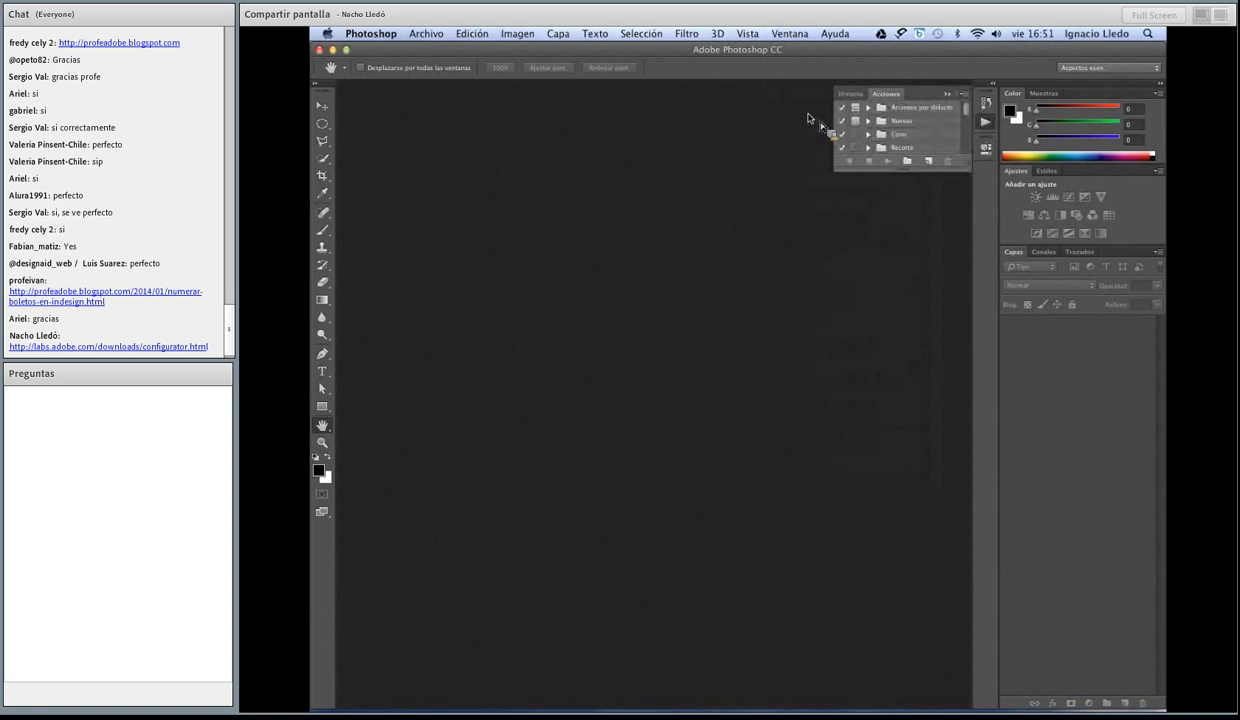
left_click(868, 107)
left_click_drag(912, 171, 918, 117)
double_click(907, 106)
key("super+c")
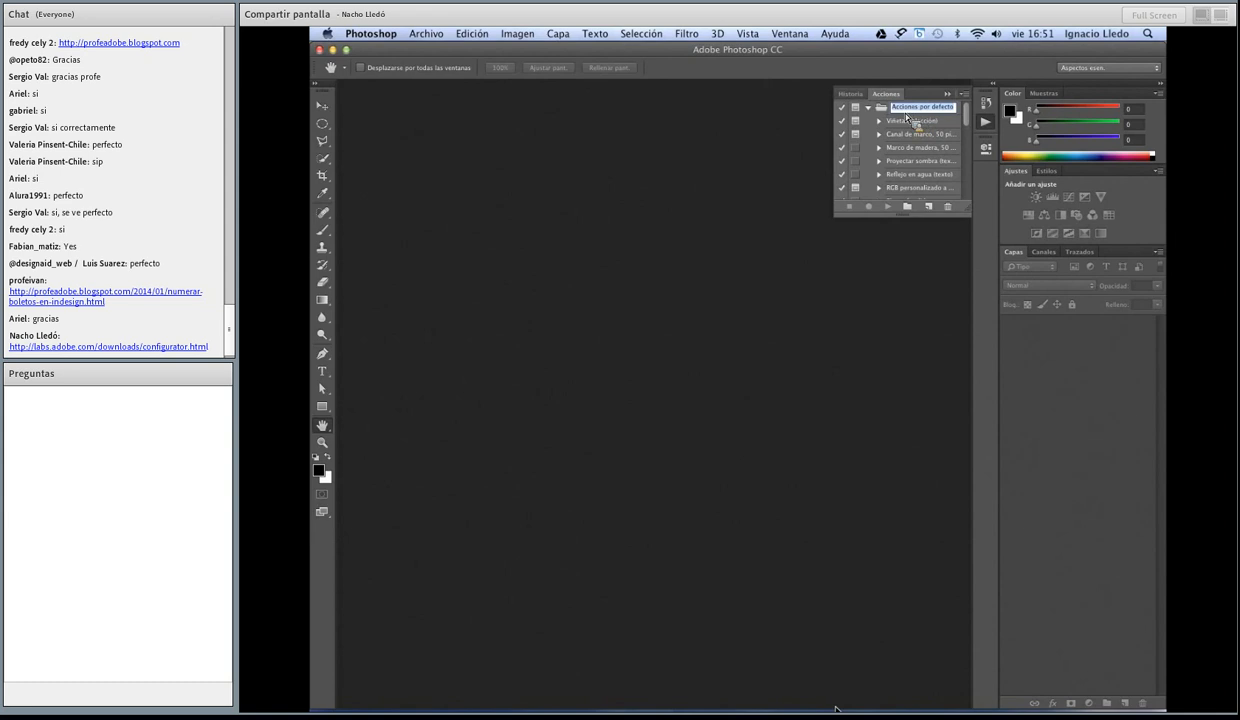
Step: Return to Adobe Configurator 4 and set the Acción object's action set to "Acciones por defecto"
mouse_move(830, 707)
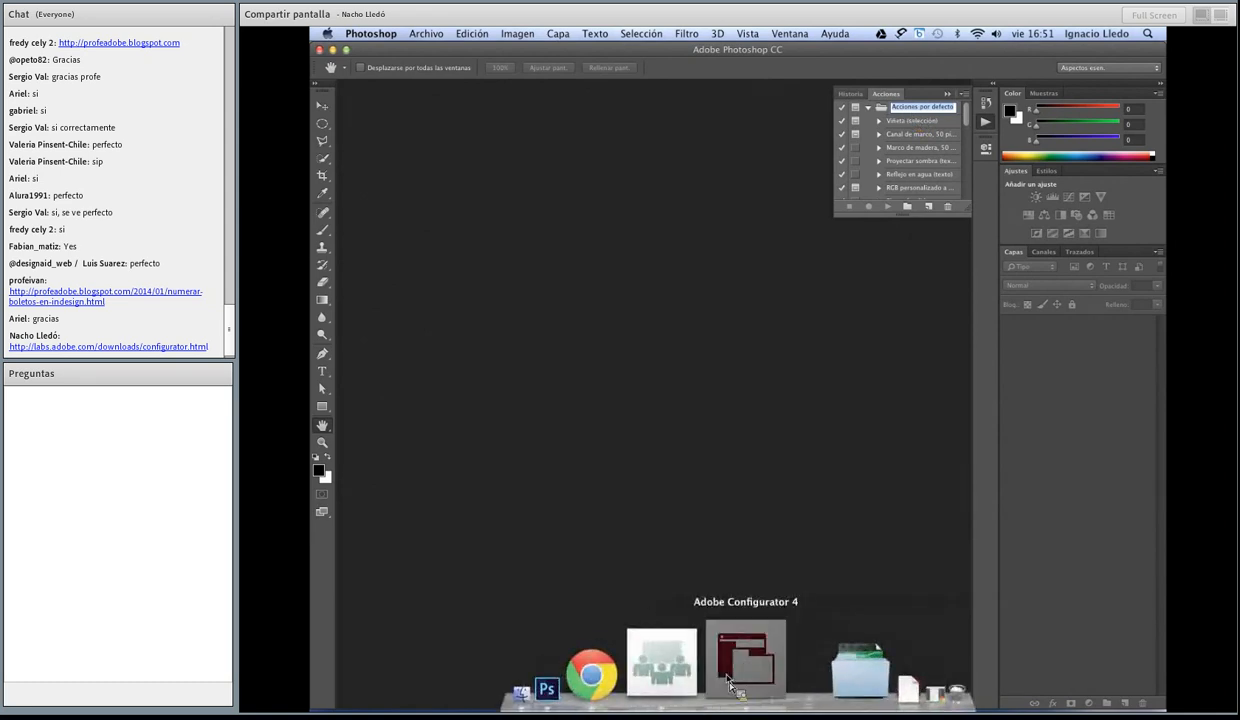
left_click(745, 663)
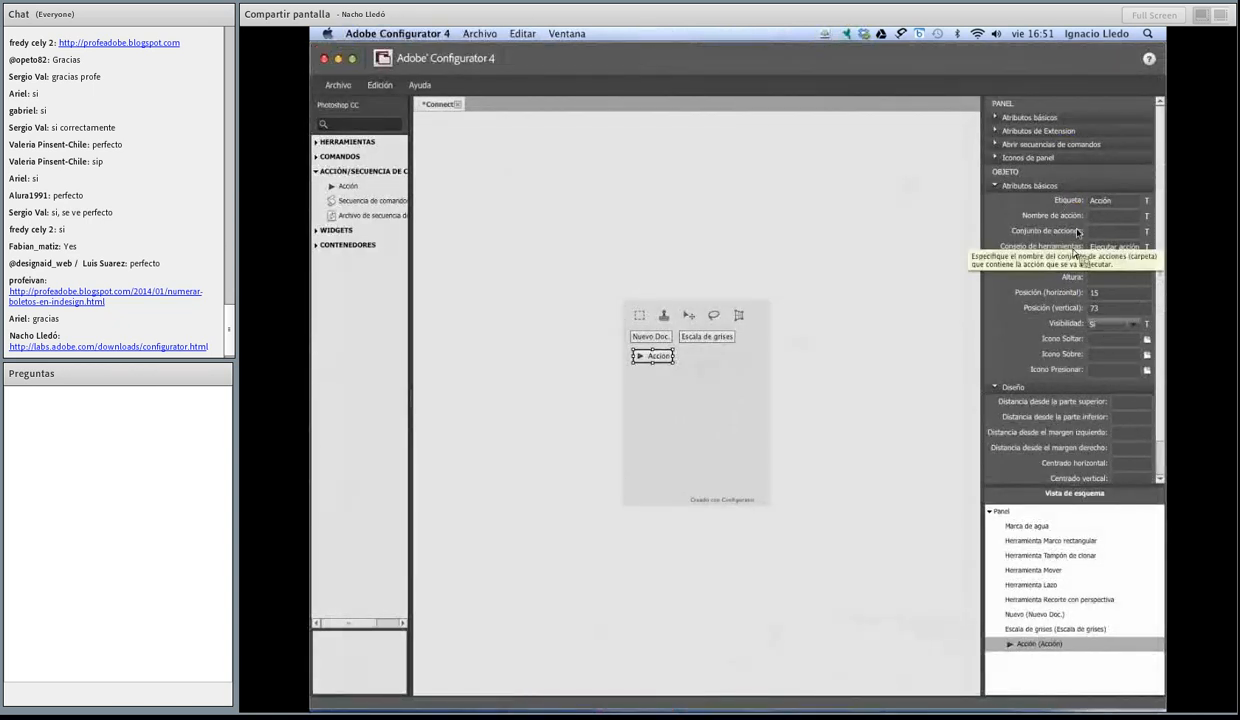
left_click(1112, 231)
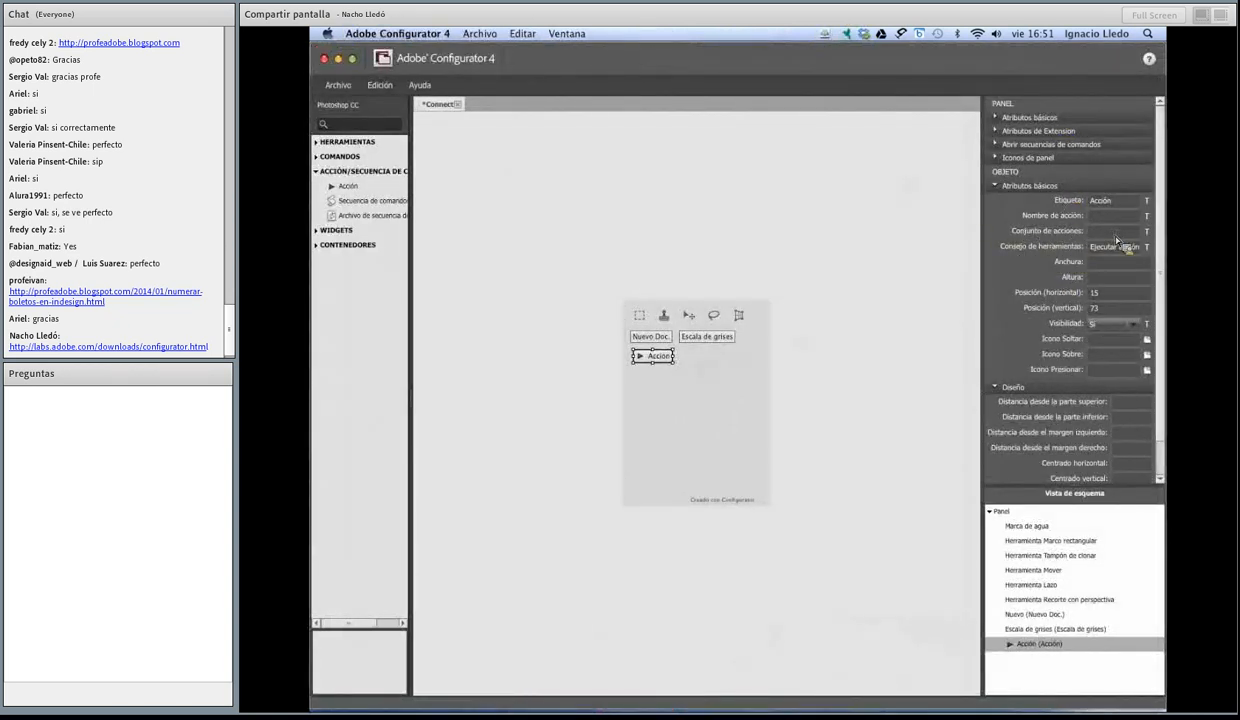
key("super+v")
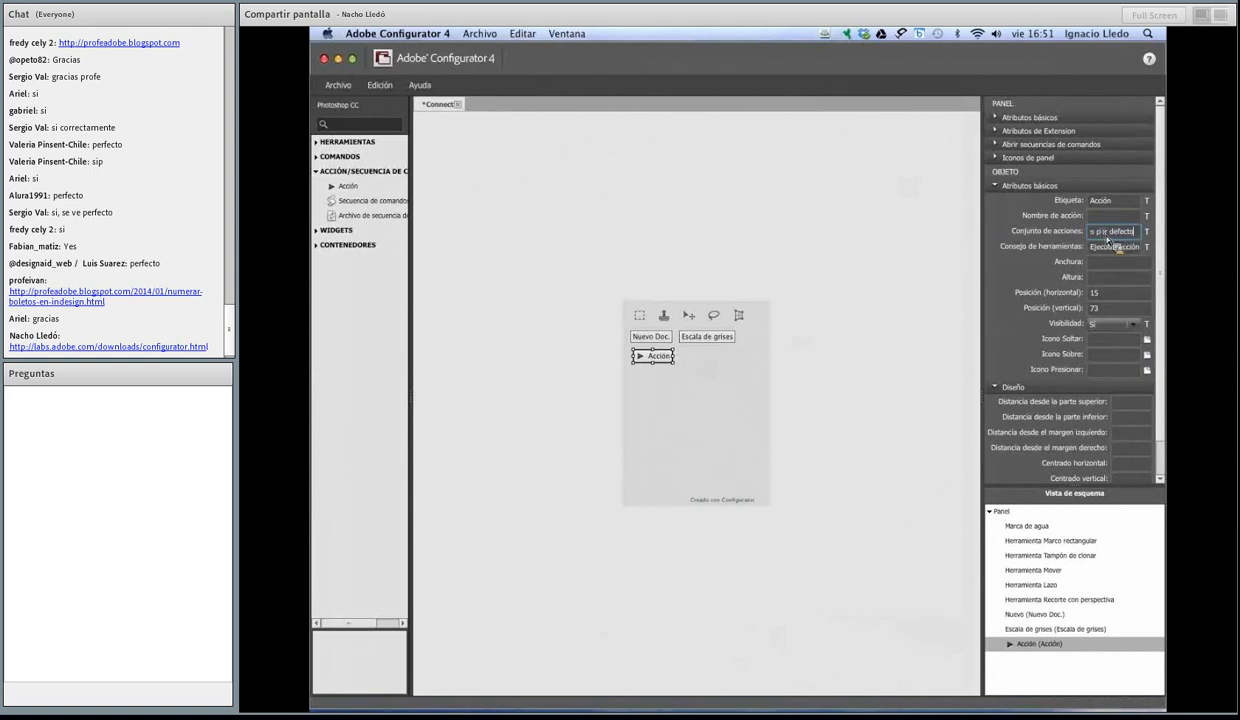
mouse_move(1091, 234)
left_mouse_down()
mouse_move(1118, 239)
mouse_move(1086, 240)
left_mouse_up()
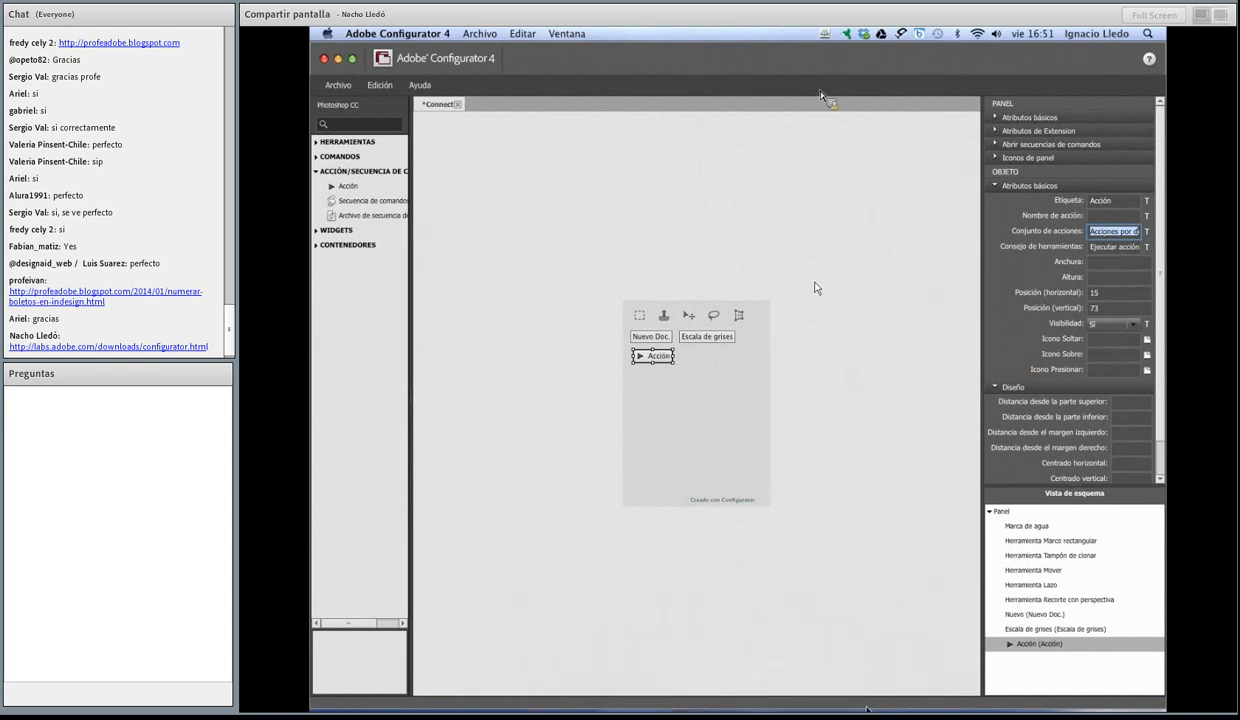
Step: Switch to Photoshop CC and copy the name of the Marco de madera action in the Acciones por defecto set
left_click(662, 680)
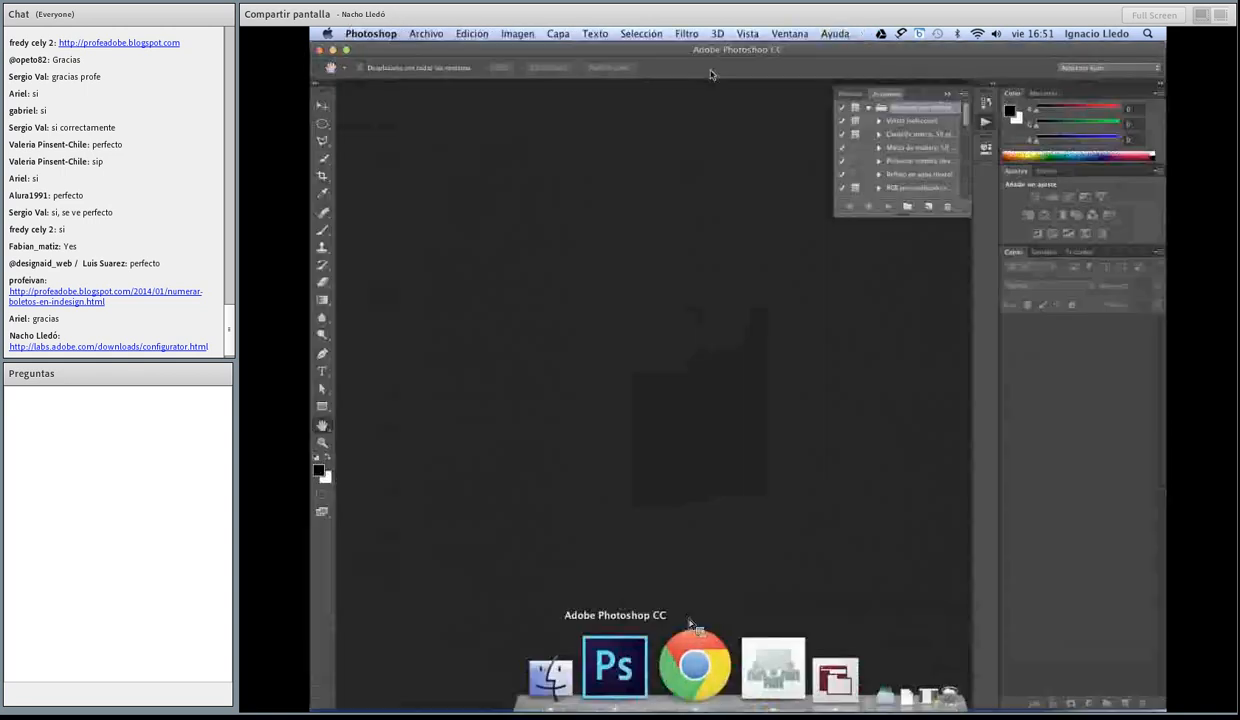
left_click(895, 148)
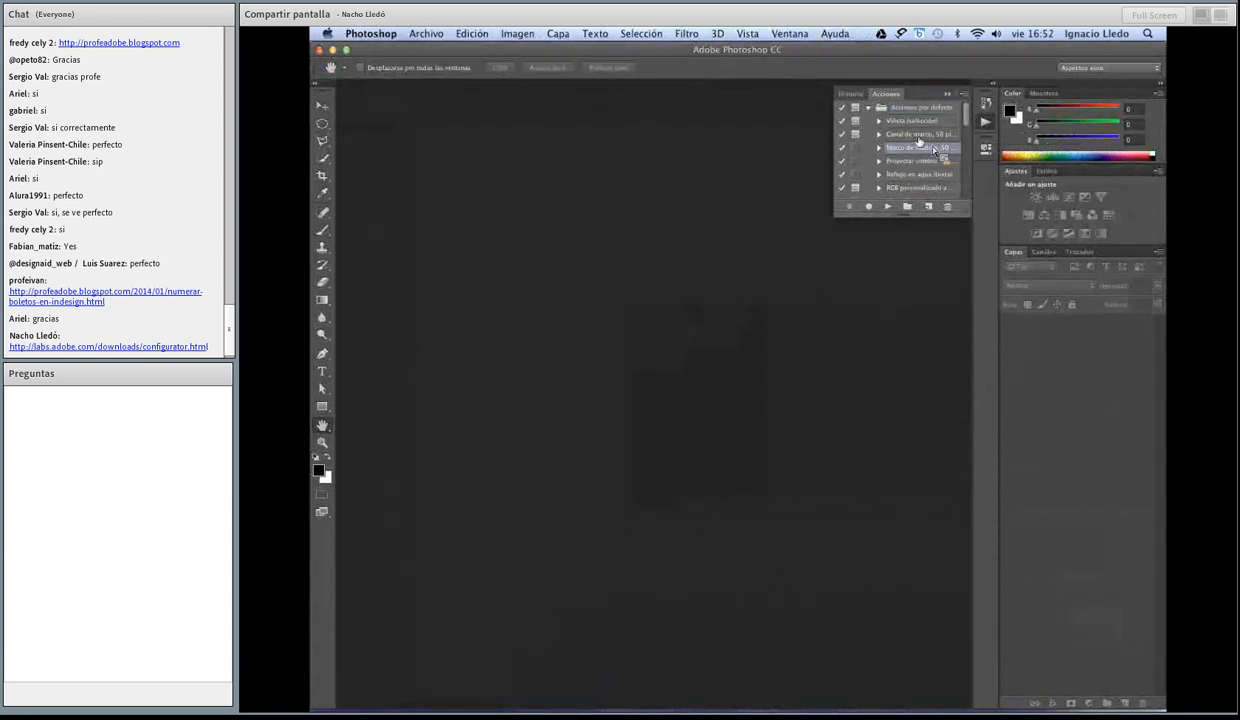
double_click(910, 146)
key("super+c")
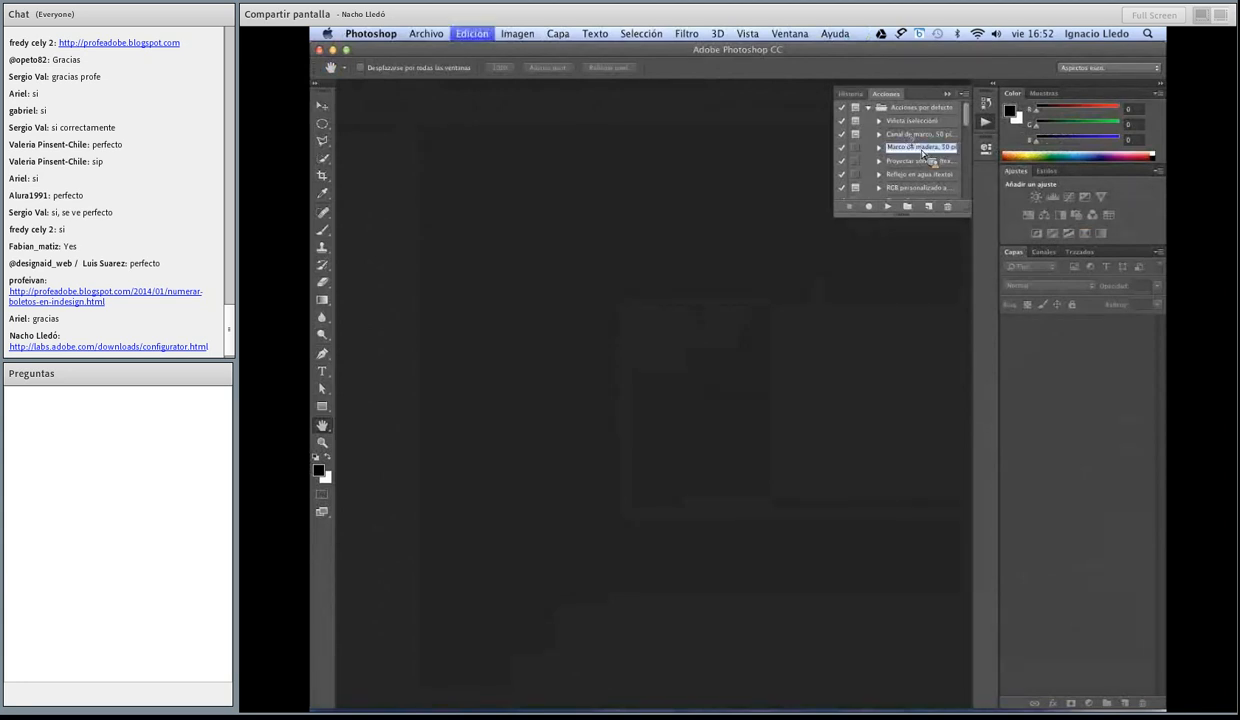
Step: Switch to Adobe Configurator 4 and set the Acción object's action name to the copied "Marco de madera, 50 píxeles"
mouse_move(765, 709)
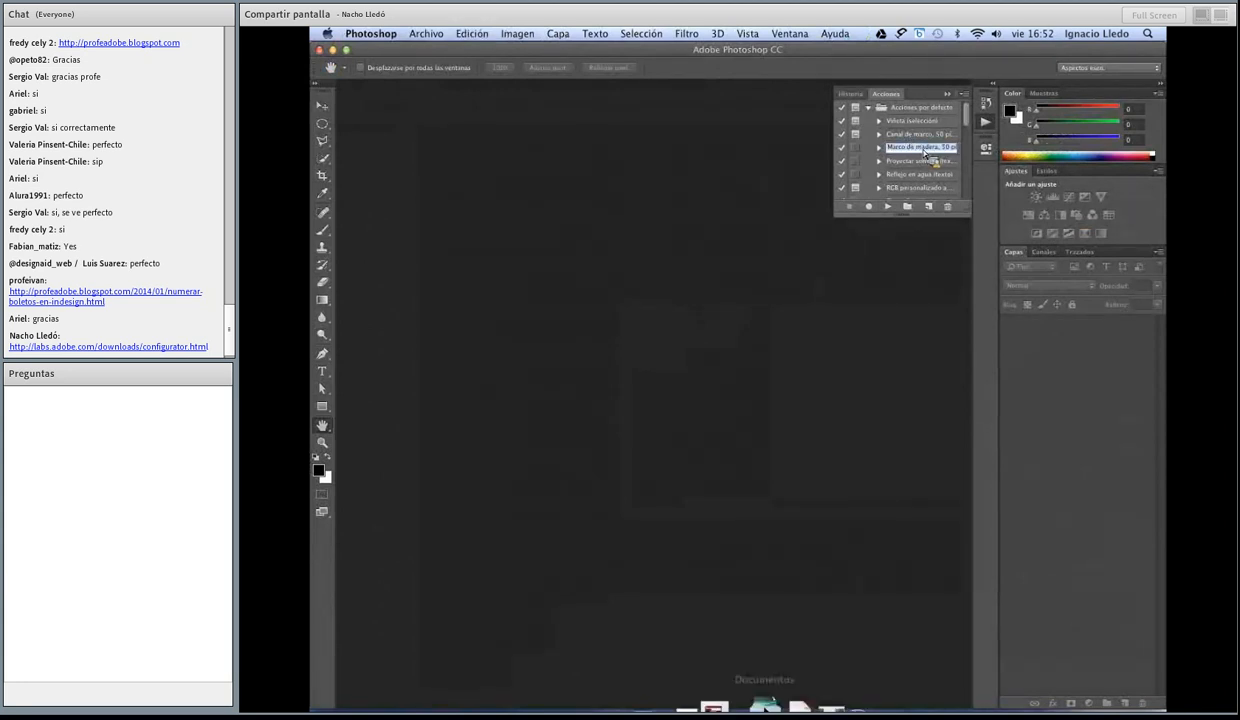
left_click(720, 668)
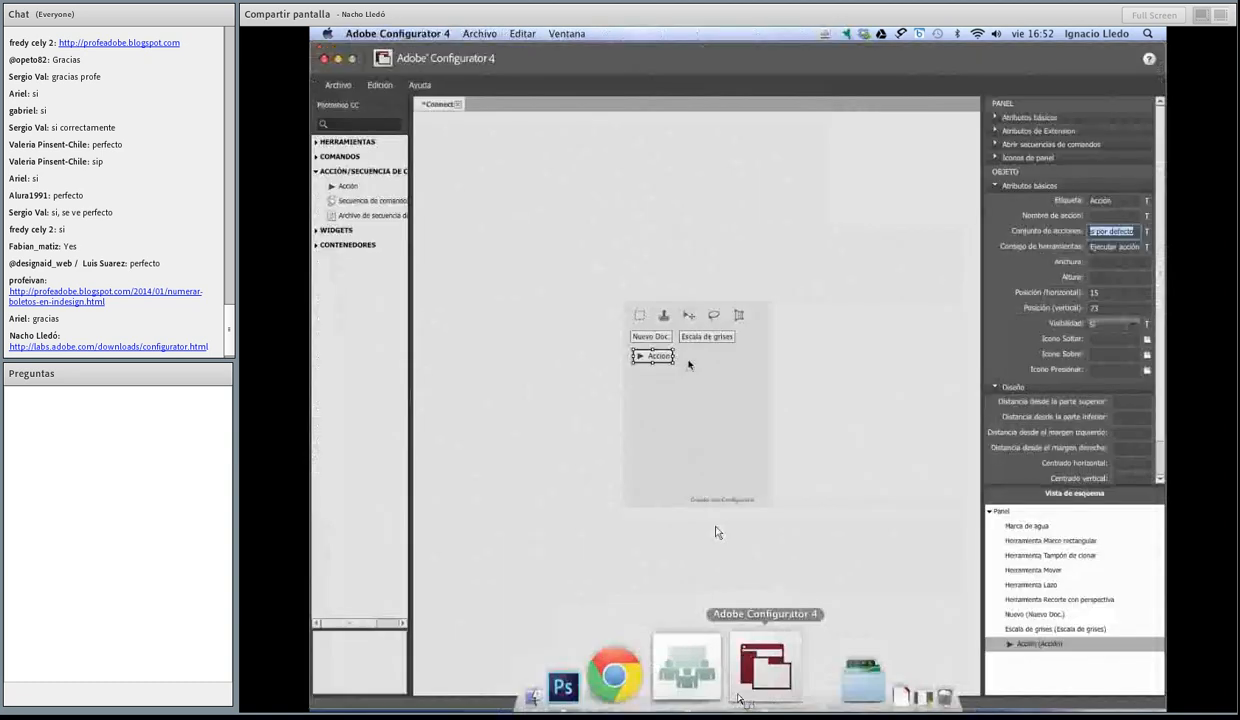
left_click(1104, 217)
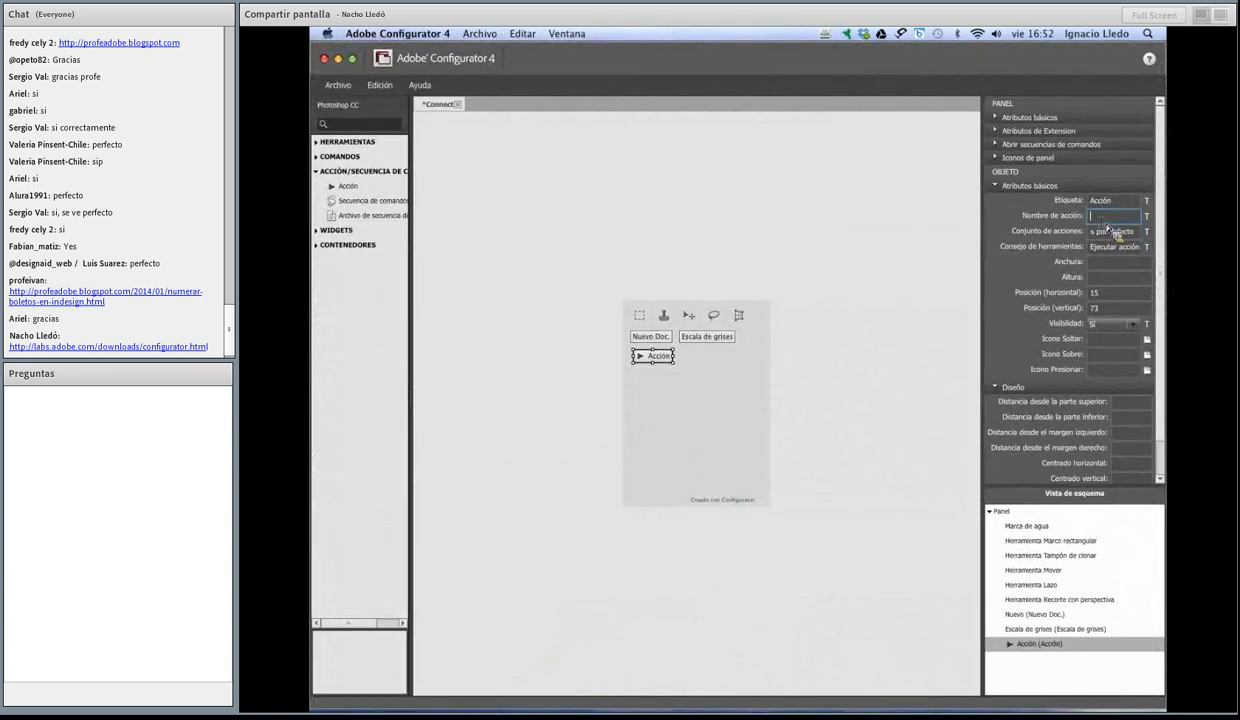
key("super+v")
Step: Change the Acción object's label to "Marco madera"
left_click_drag(1127, 204, 1077, 200)
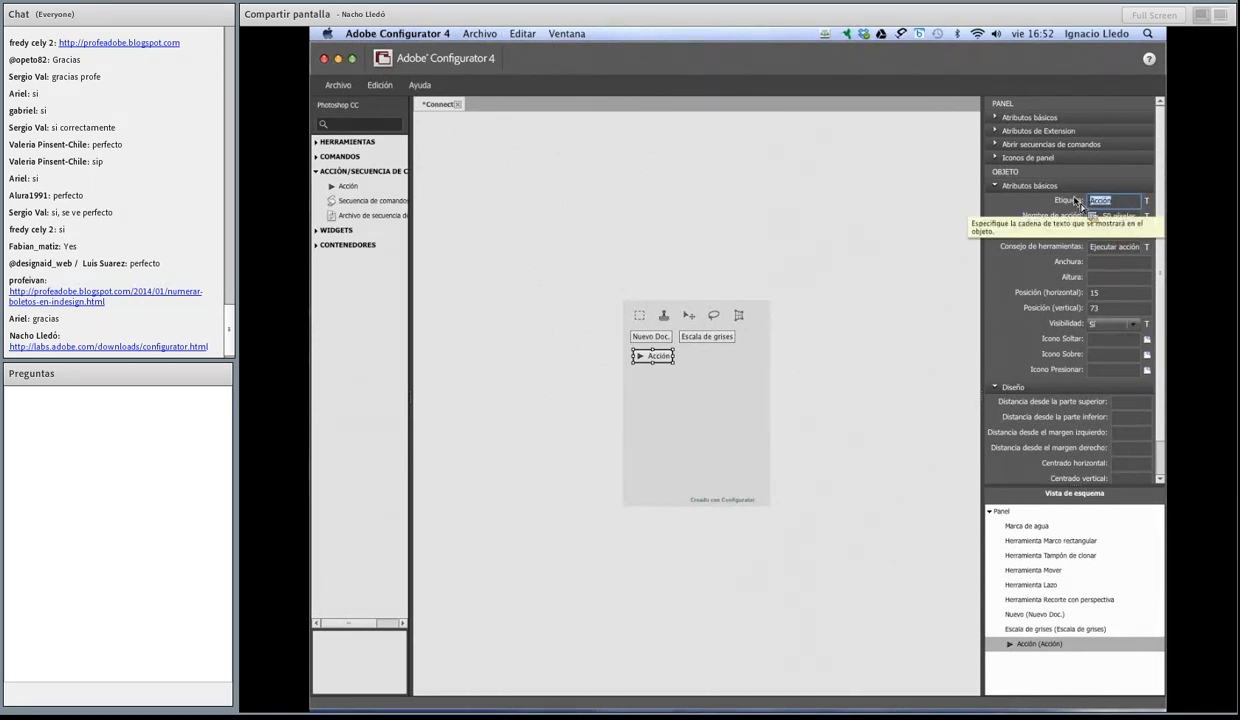
type("Marco madera")
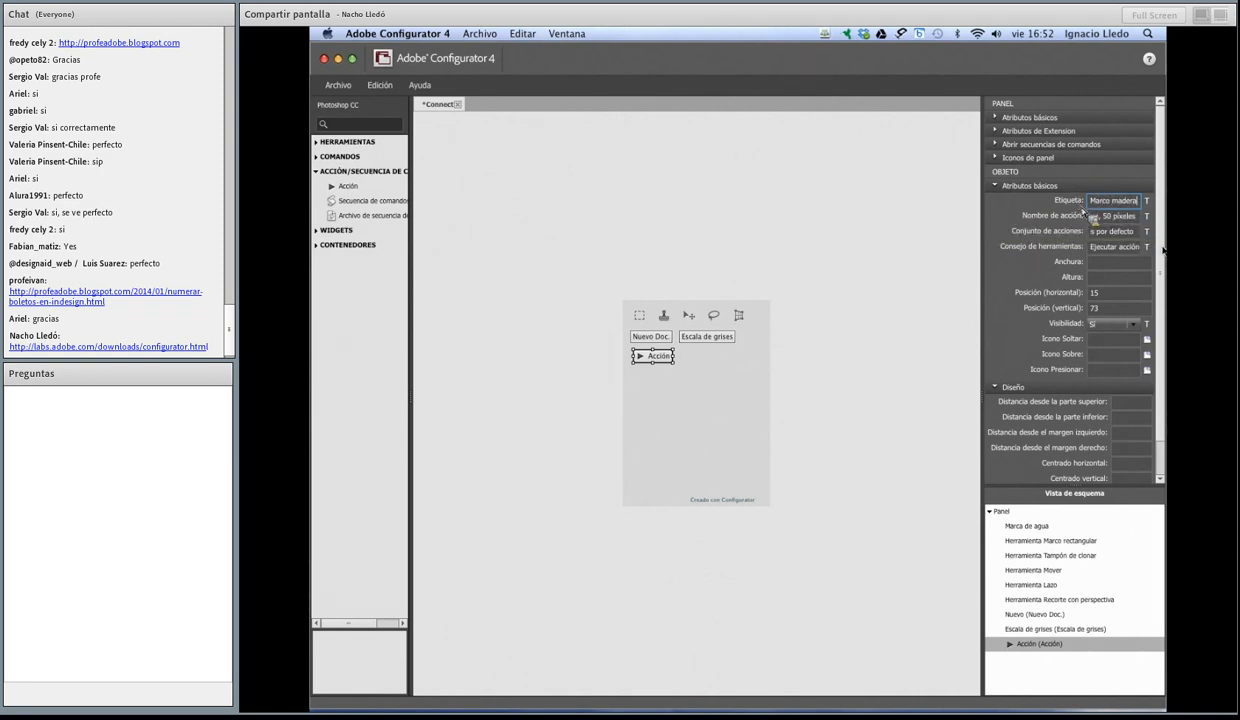
key("Return")
Step: Shorten the Connect panel to a height of about 138 and show its basic attributes
left_click(688, 372)
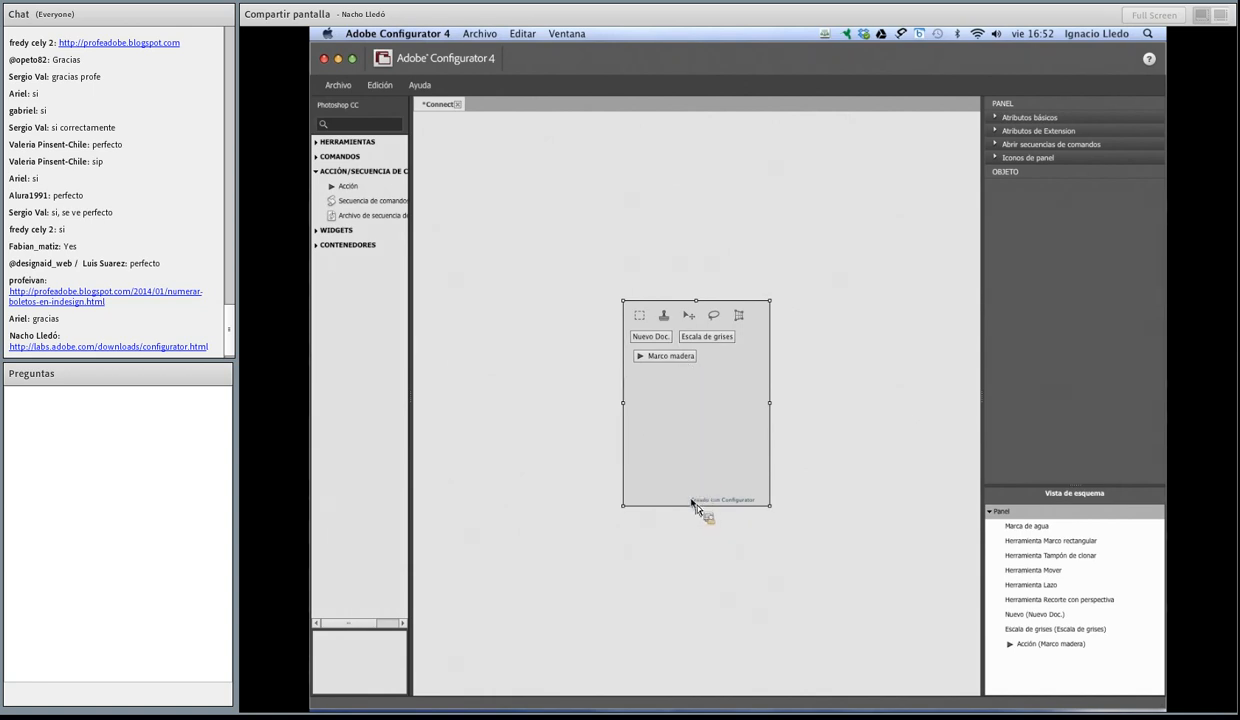
left_click_drag(695, 505, 700, 452)
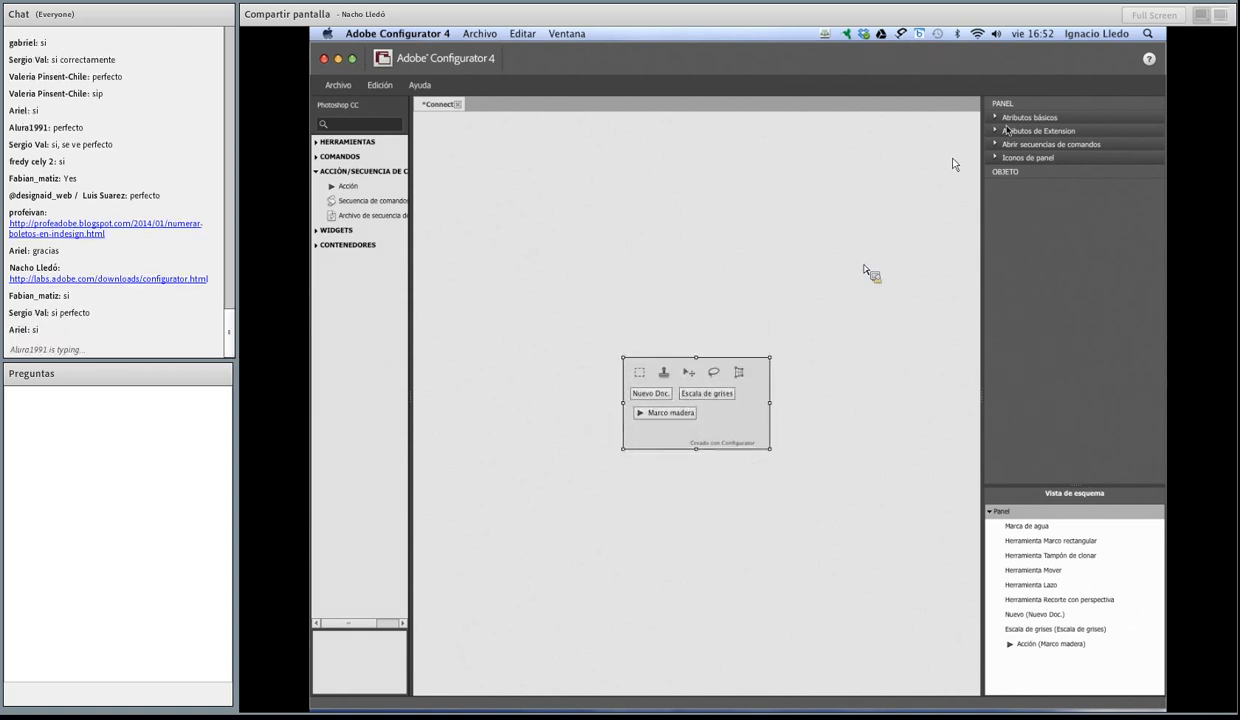
left_click(998, 118)
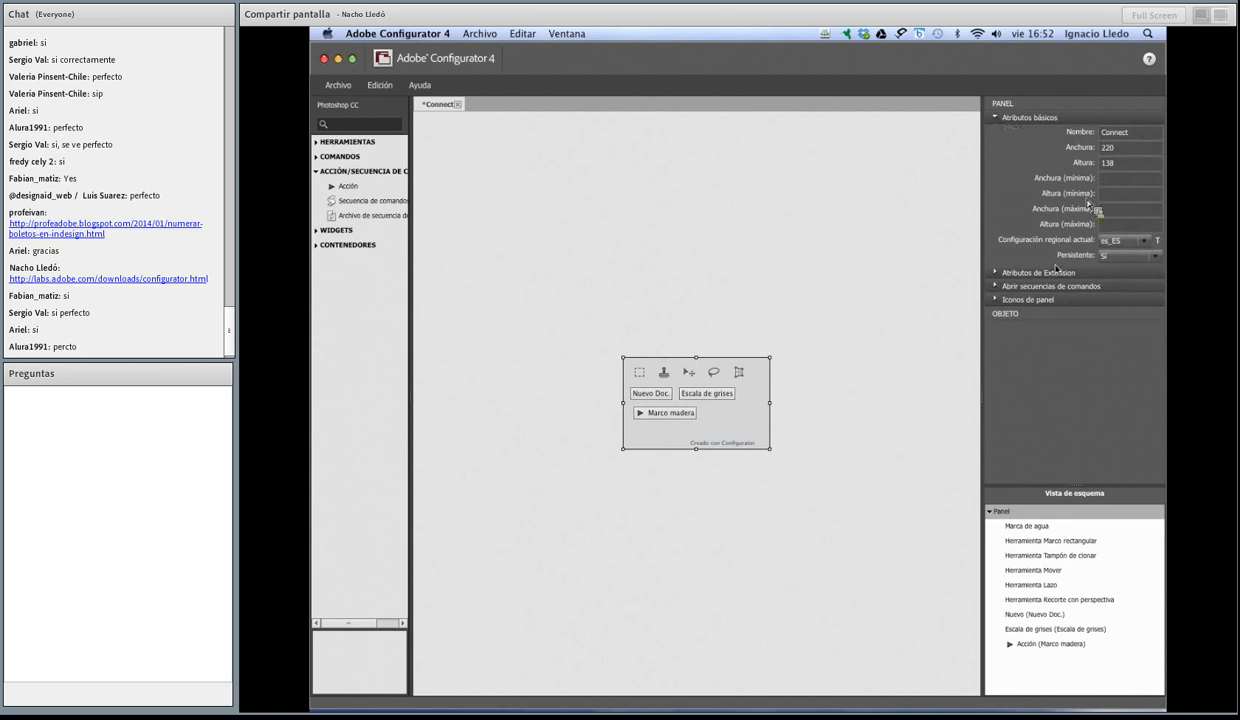
Step: Fill in the author's name in the Connect panel's extension attributes
left_click(1034, 274)
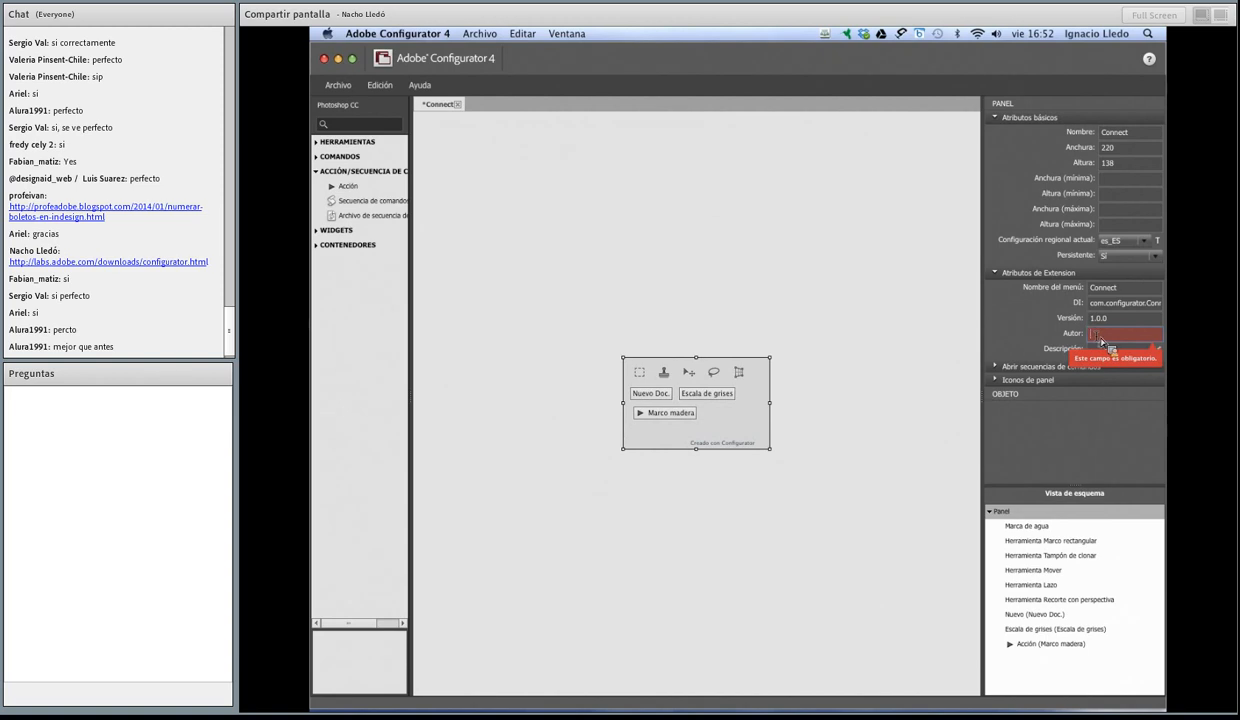
left_click(1100, 336)
type("Ig")
key("BackSpace")
key("BackSpace")
type("Na")
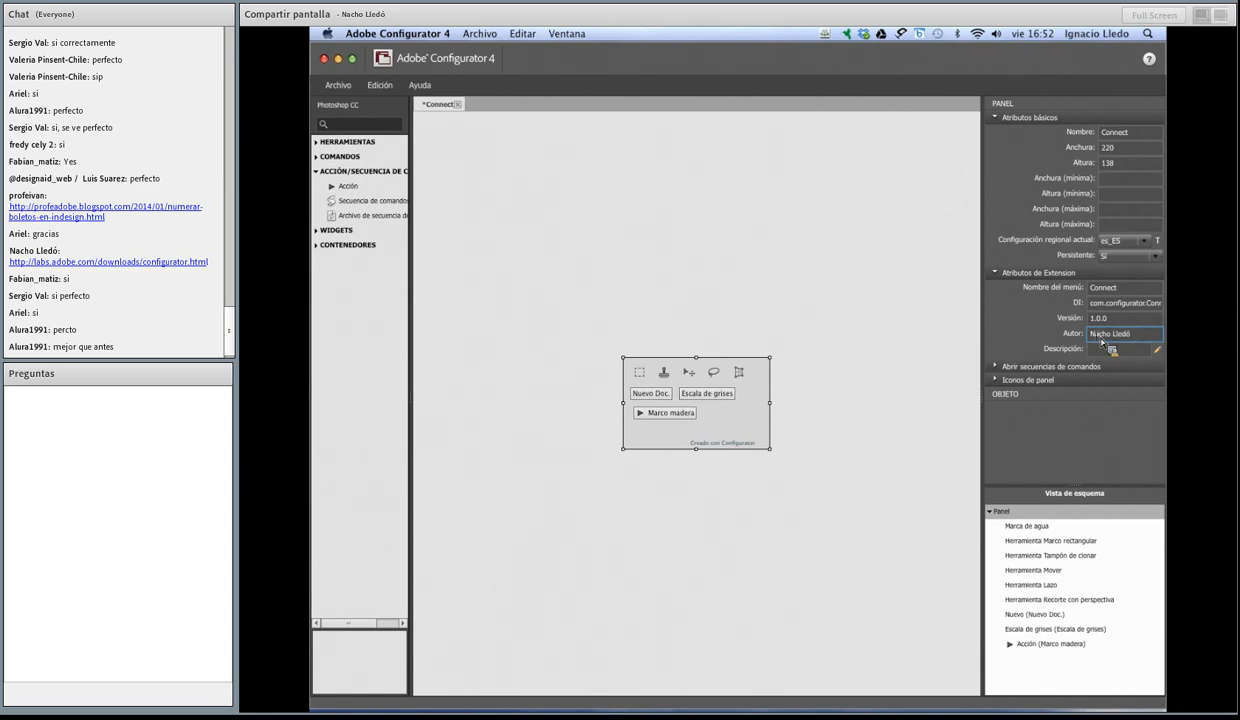
type("cho Lledó")
key("Tab")
left_click(1112, 334)
Step: Save the panel as Connect.gpc in the Escritorio folder
key("super+s")
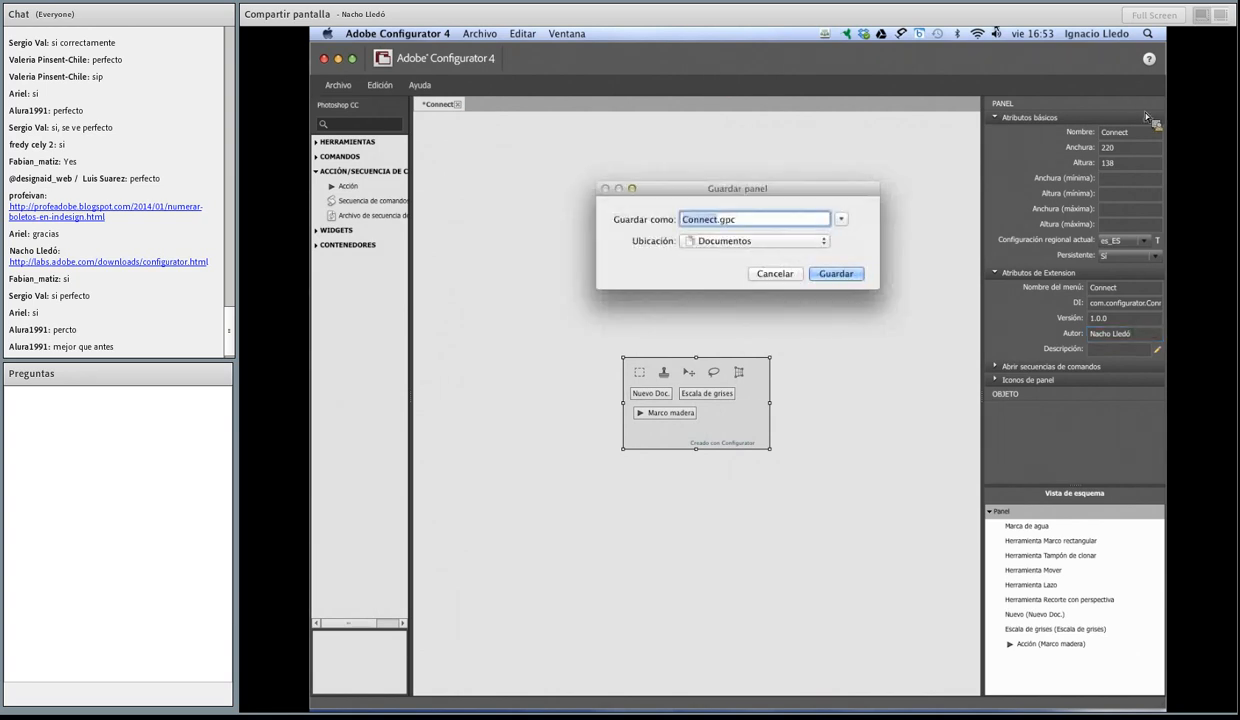
left_click(842, 219)
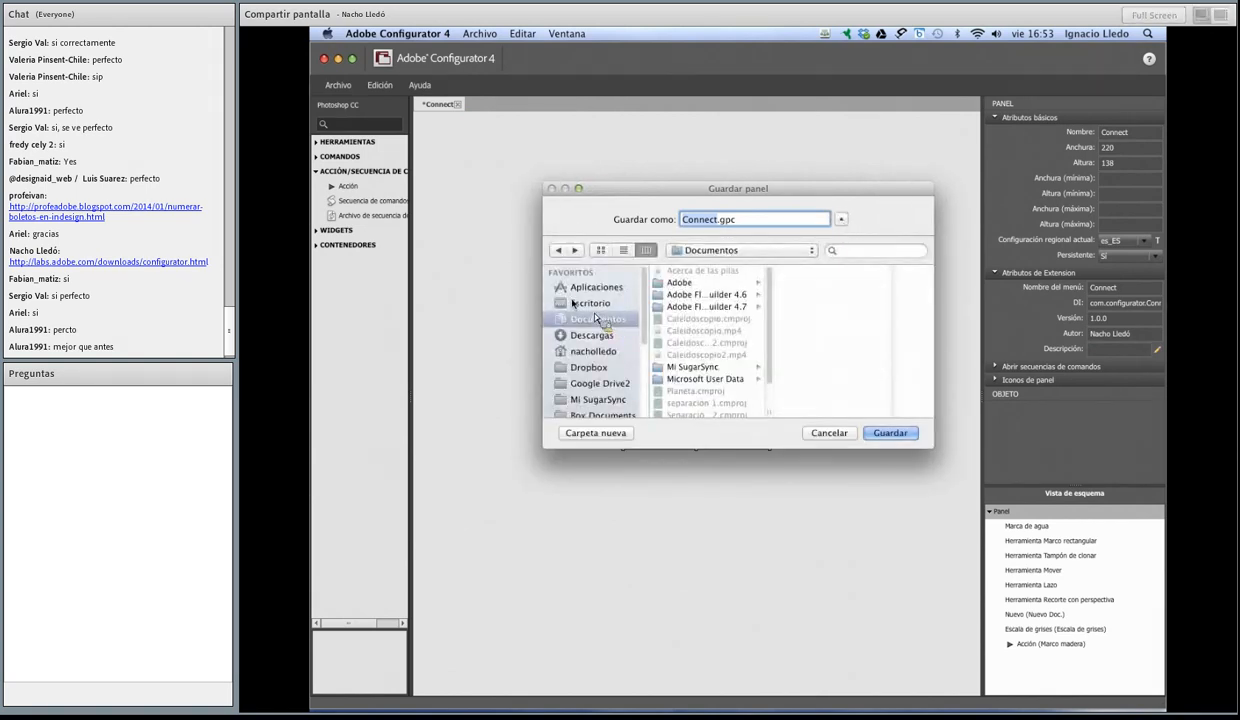
left_click(574, 303)
left_click(889, 432)
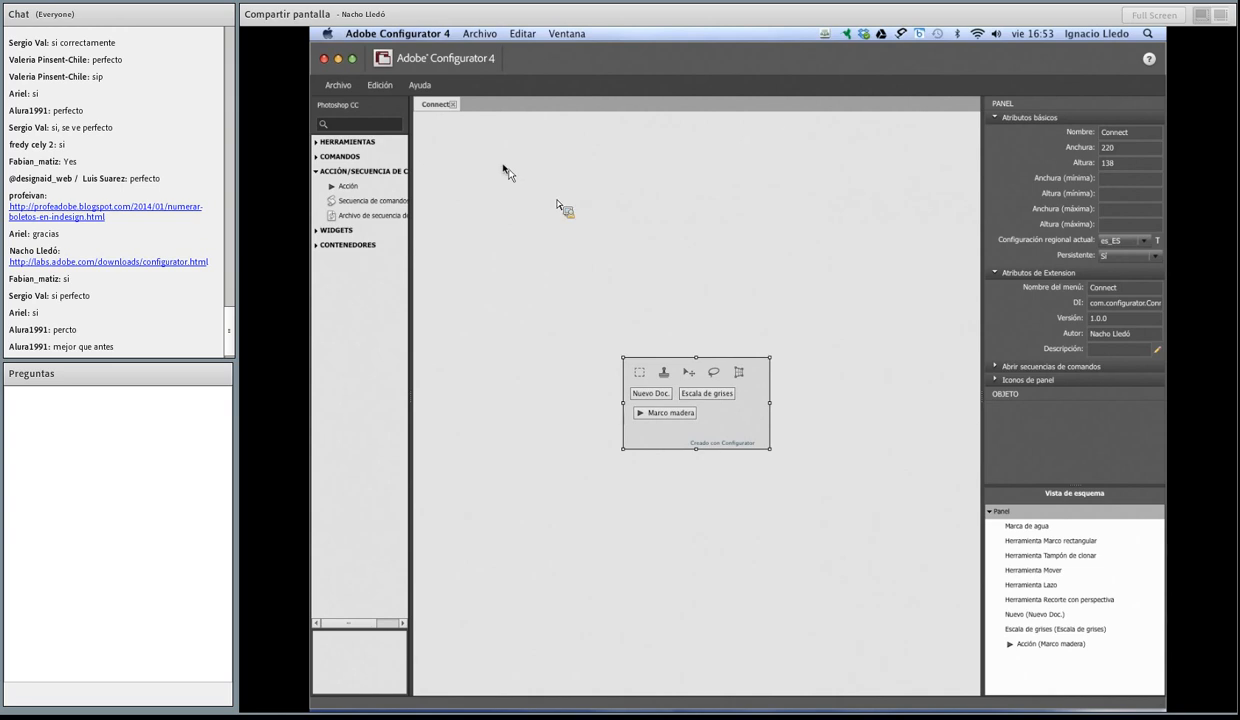
Step: Minimize Adobe Configurator 4 and Photoshop, examine the Locales and es_ES folders inside Connect.assets on the desktop, and put the folder window away
left_click(338, 58)
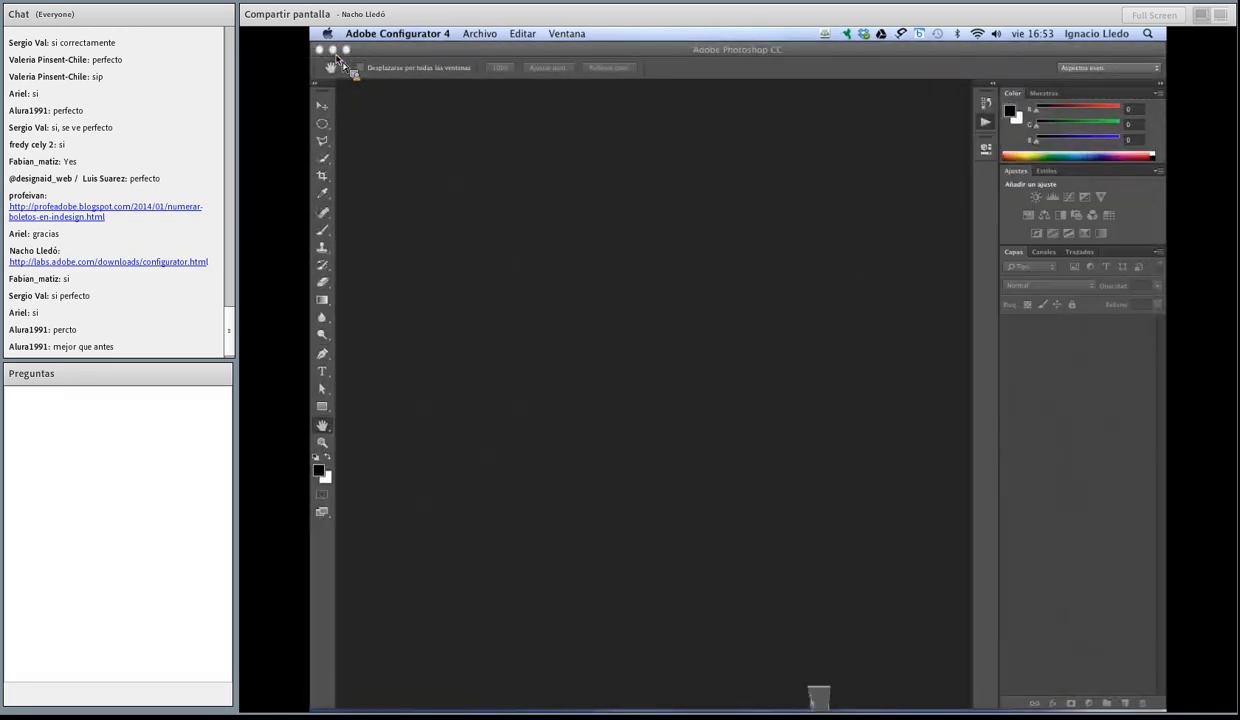
left_click(332, 51)
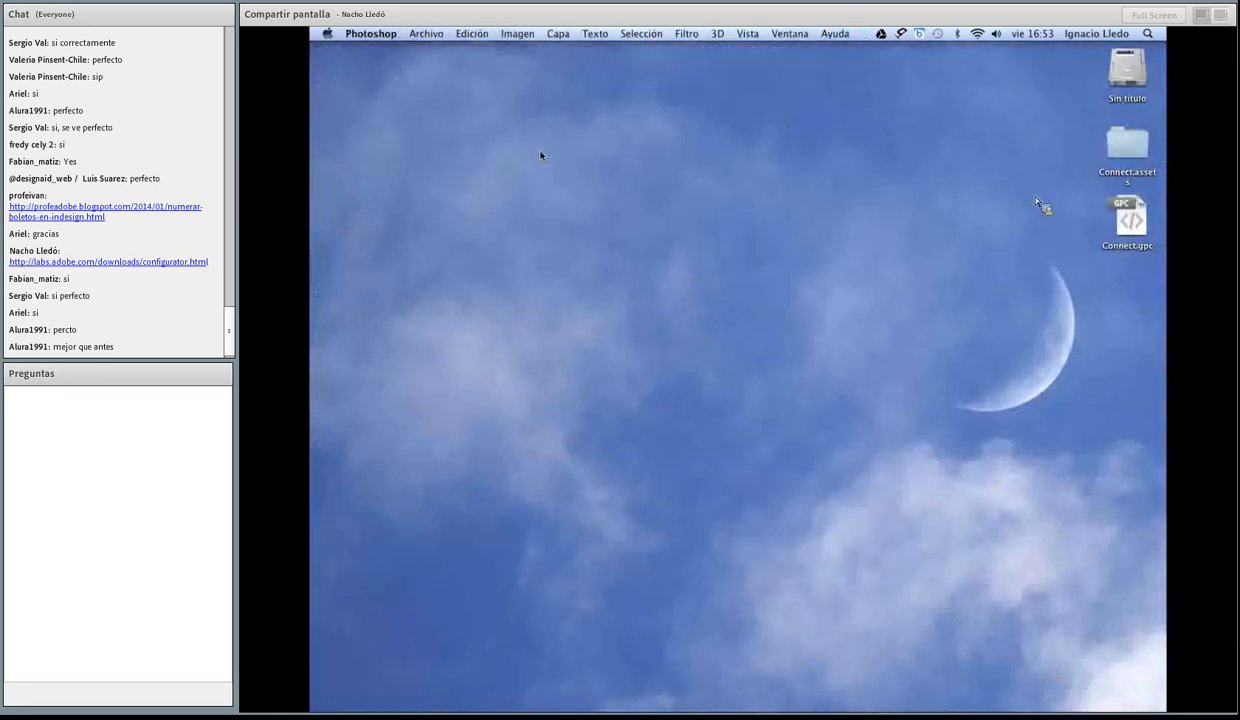
left_click(1125, 145)
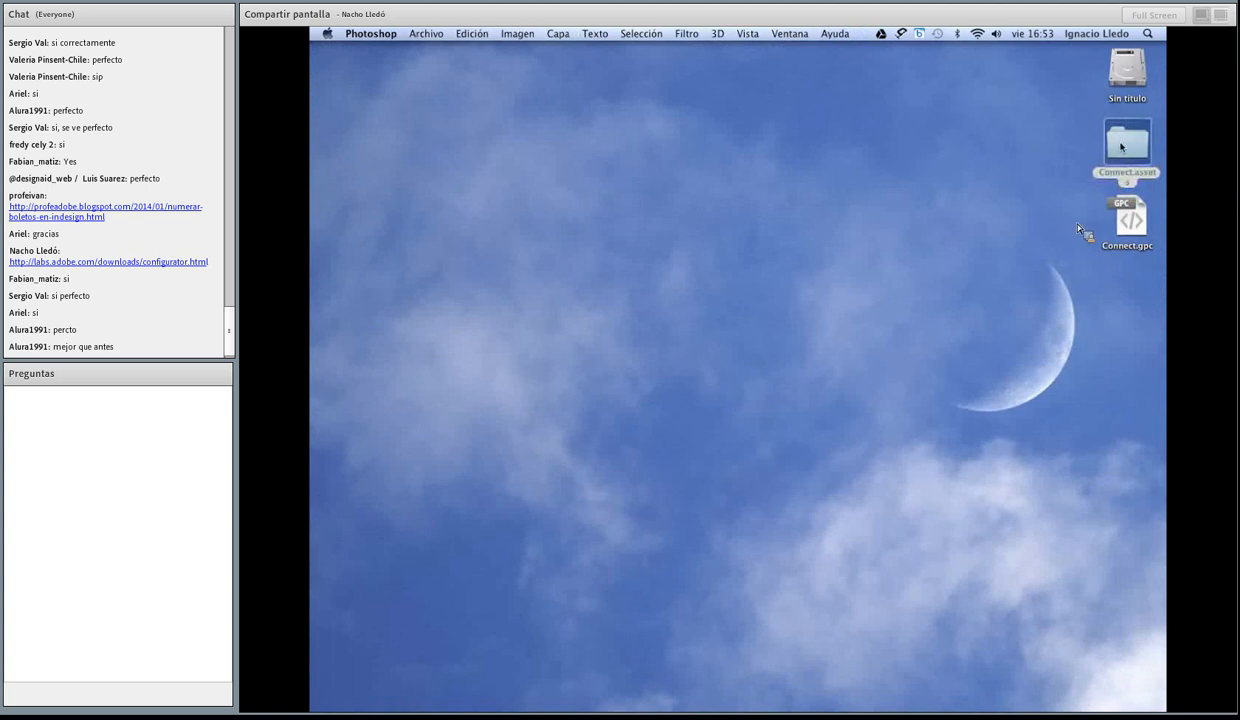
double_click(1121, 147)
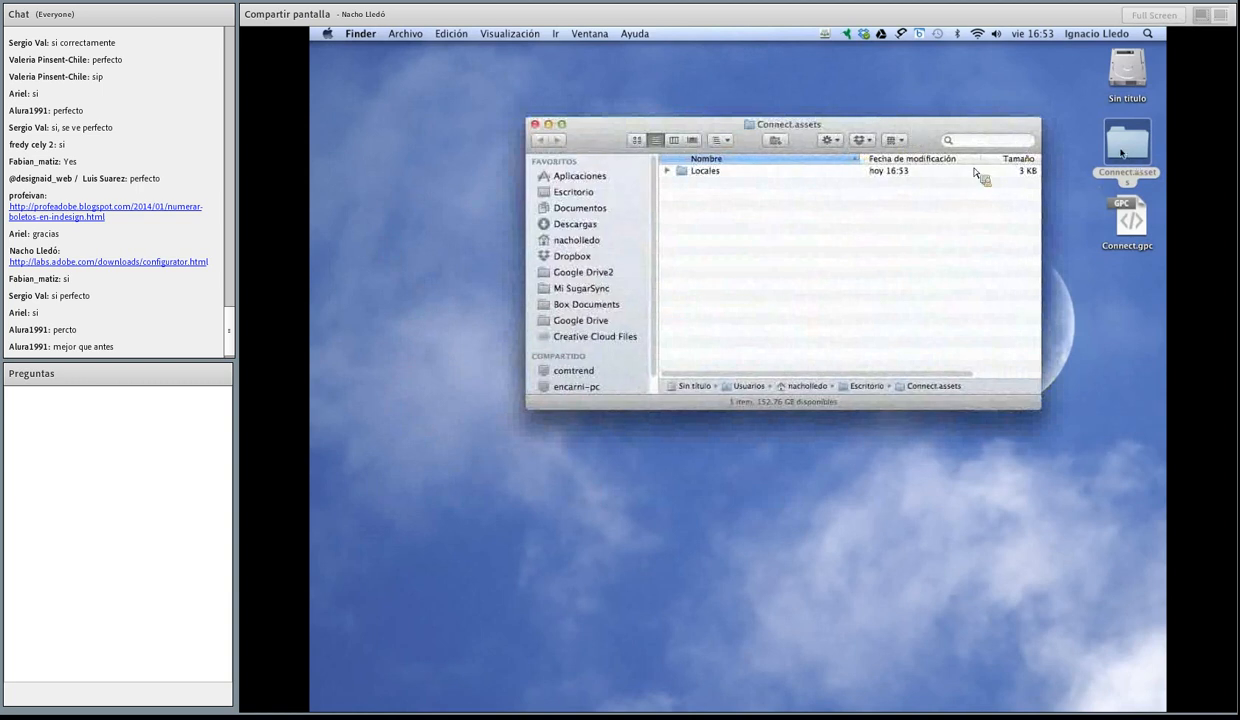
left_click(667, 171)
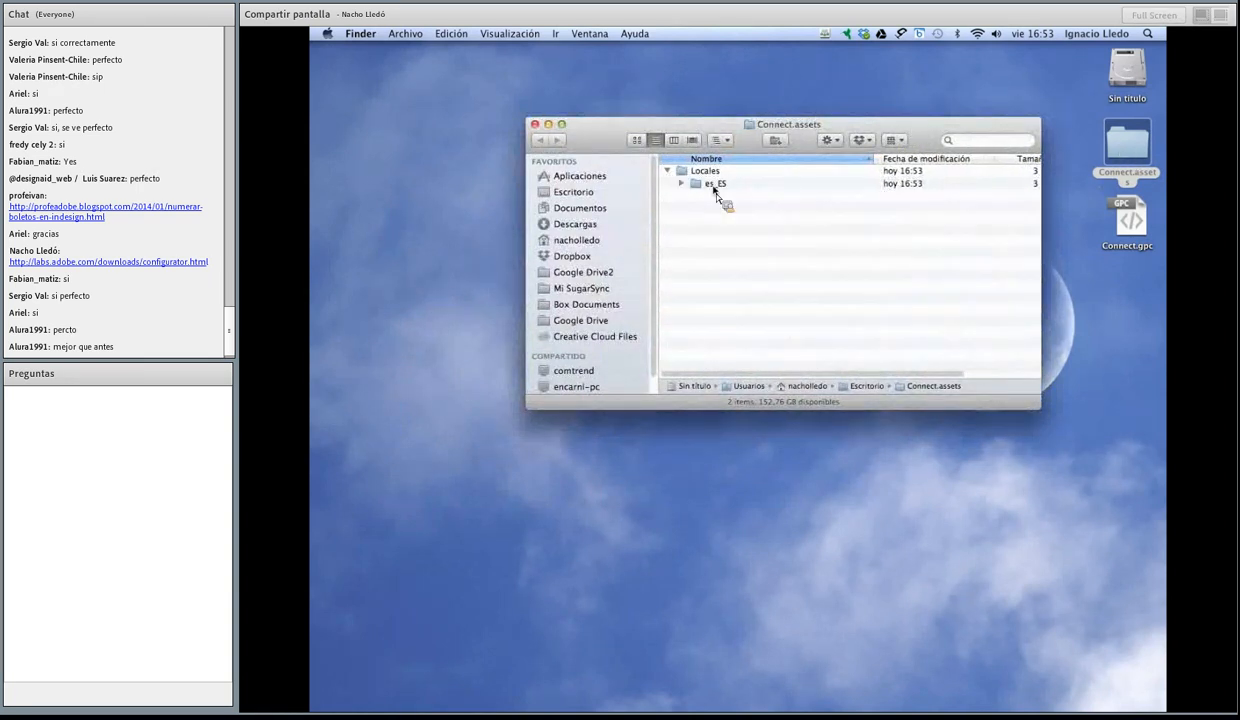
left_click(681, 184)
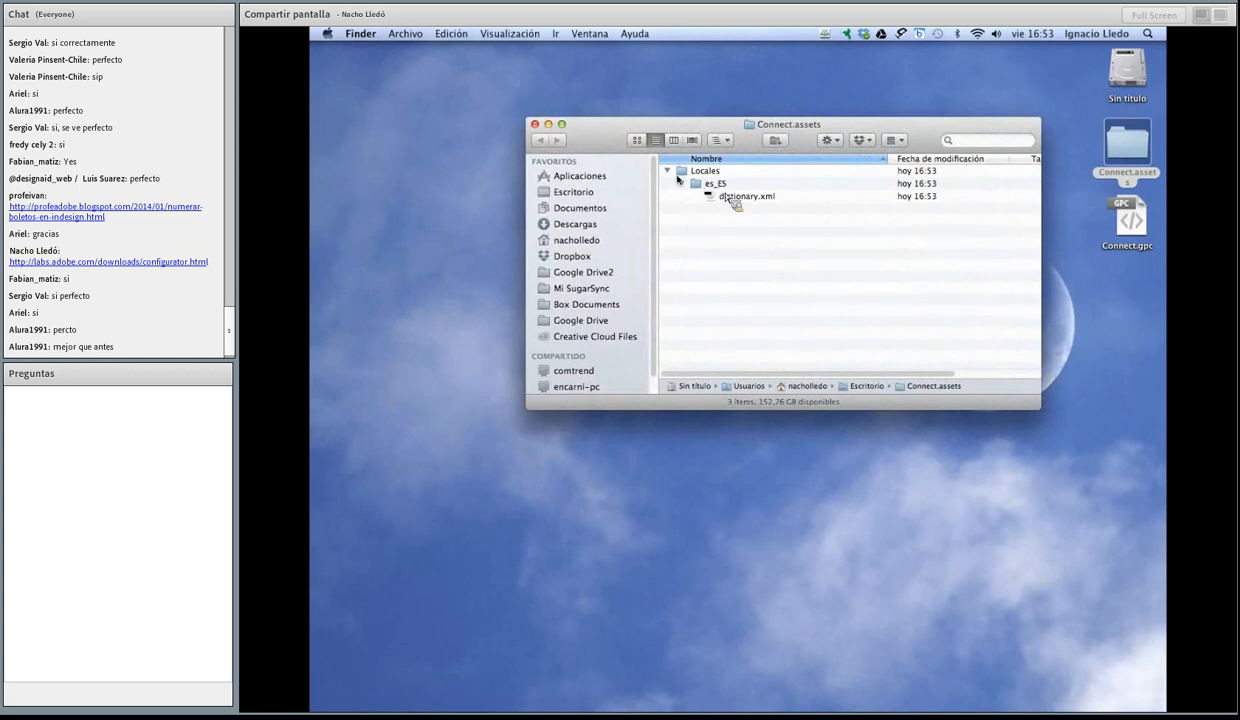
left_click(680, 184)
left_click(667, 171)
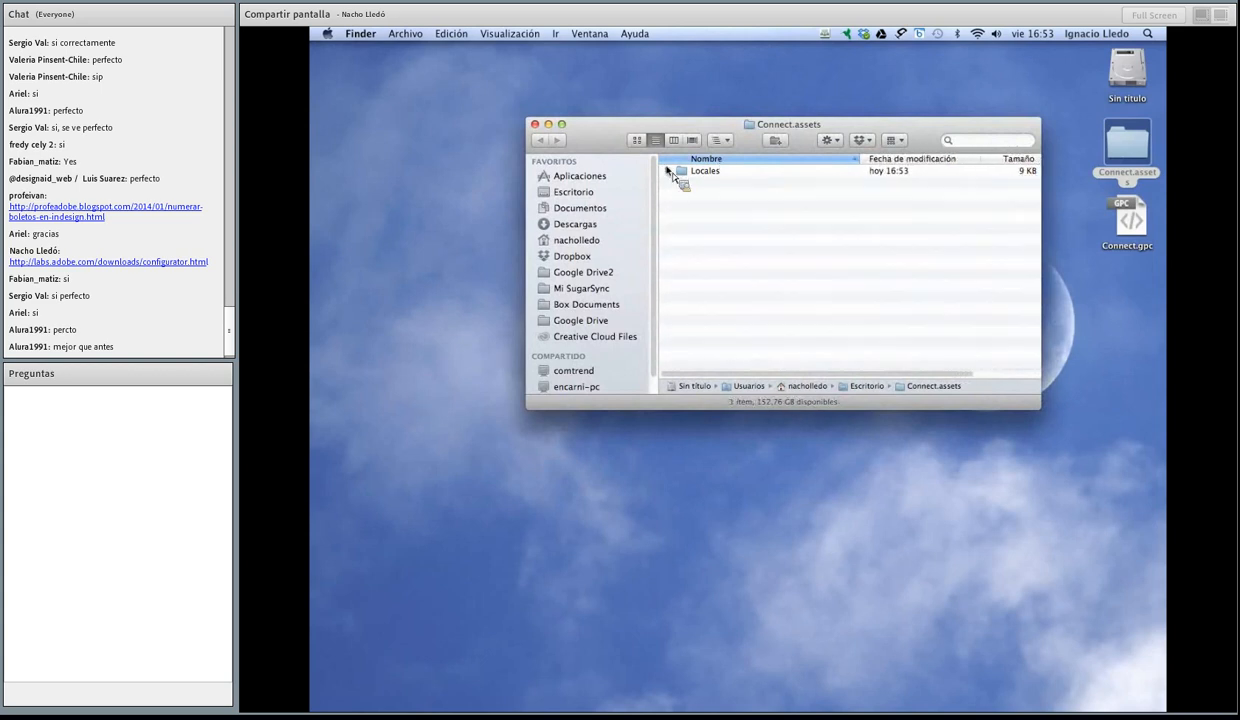
left_click(549, 125)
Step: Return to Adobe Configurator 4 and export the Connect panel to the Panels folder inside Photoshop CC's Plug-ins folder
mouse_move(805, 690)
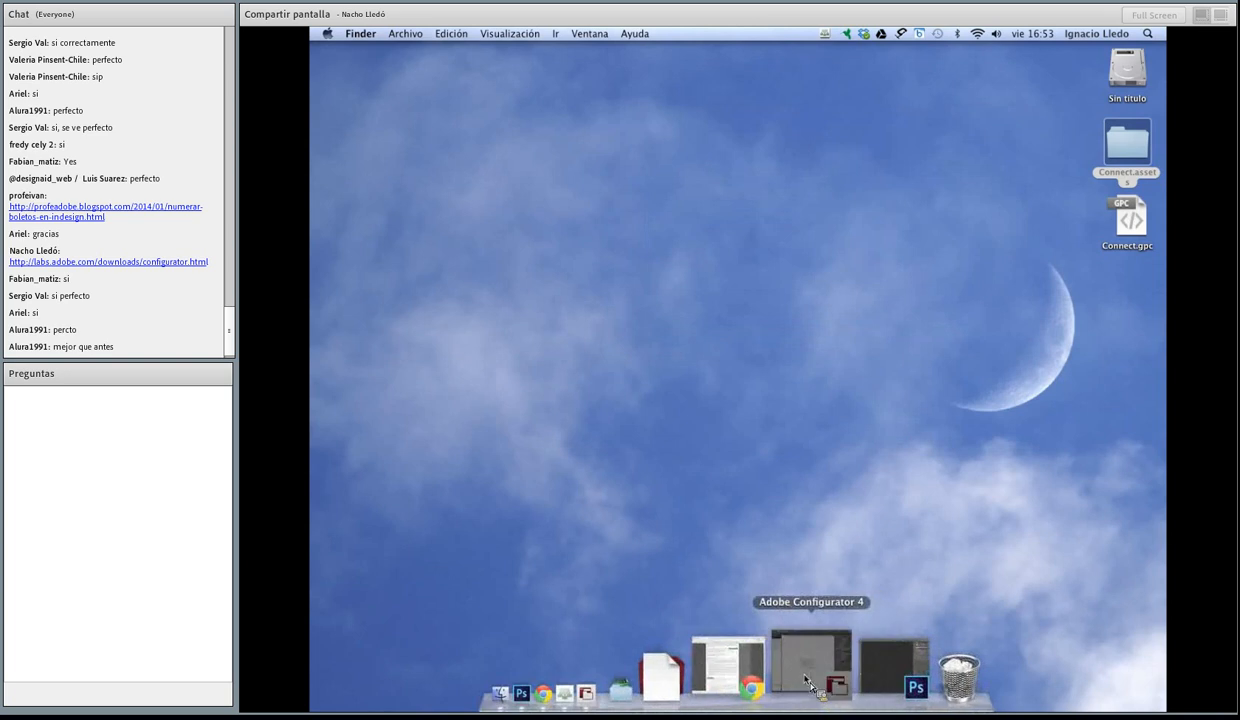
left_click(805, 683)
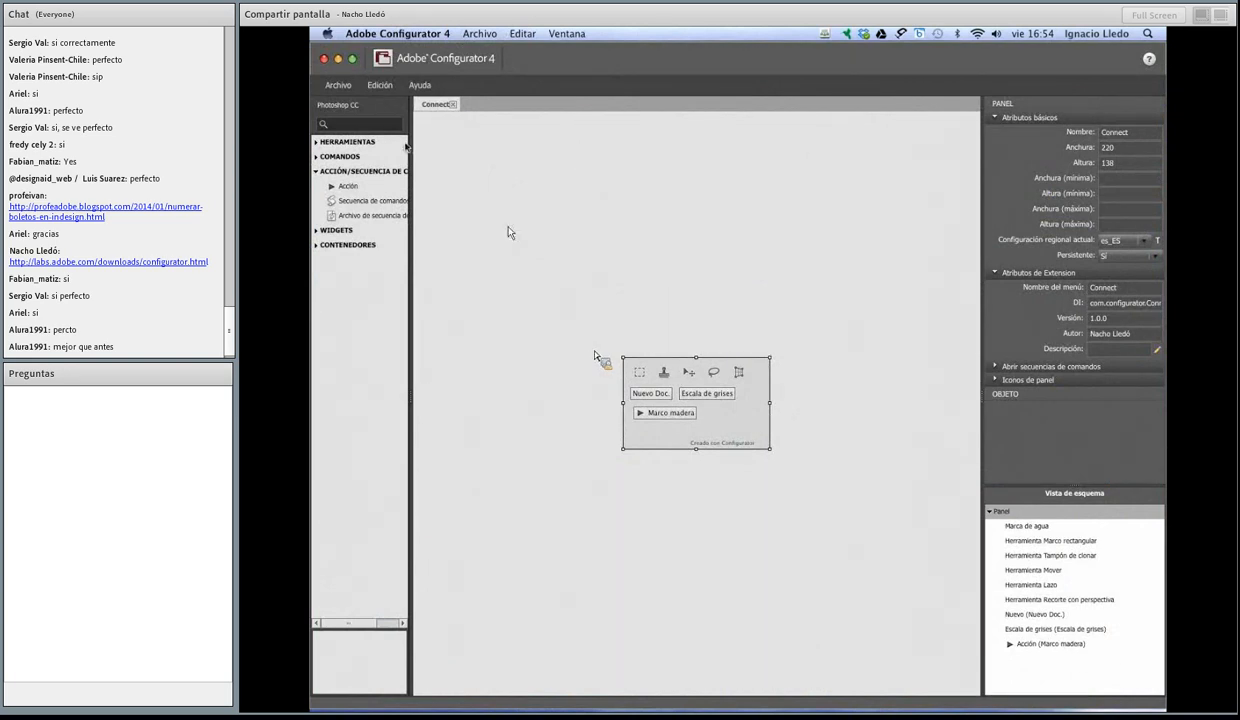
left_click(338, 85)
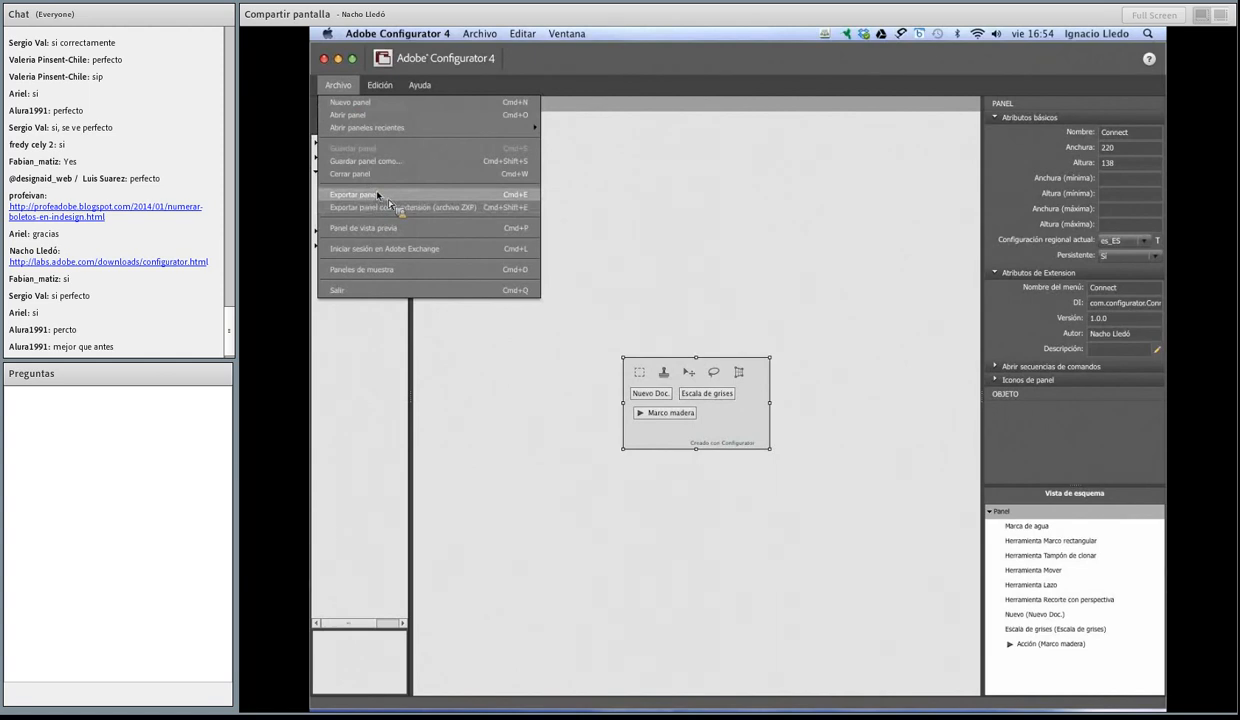
left_click(445, 197)
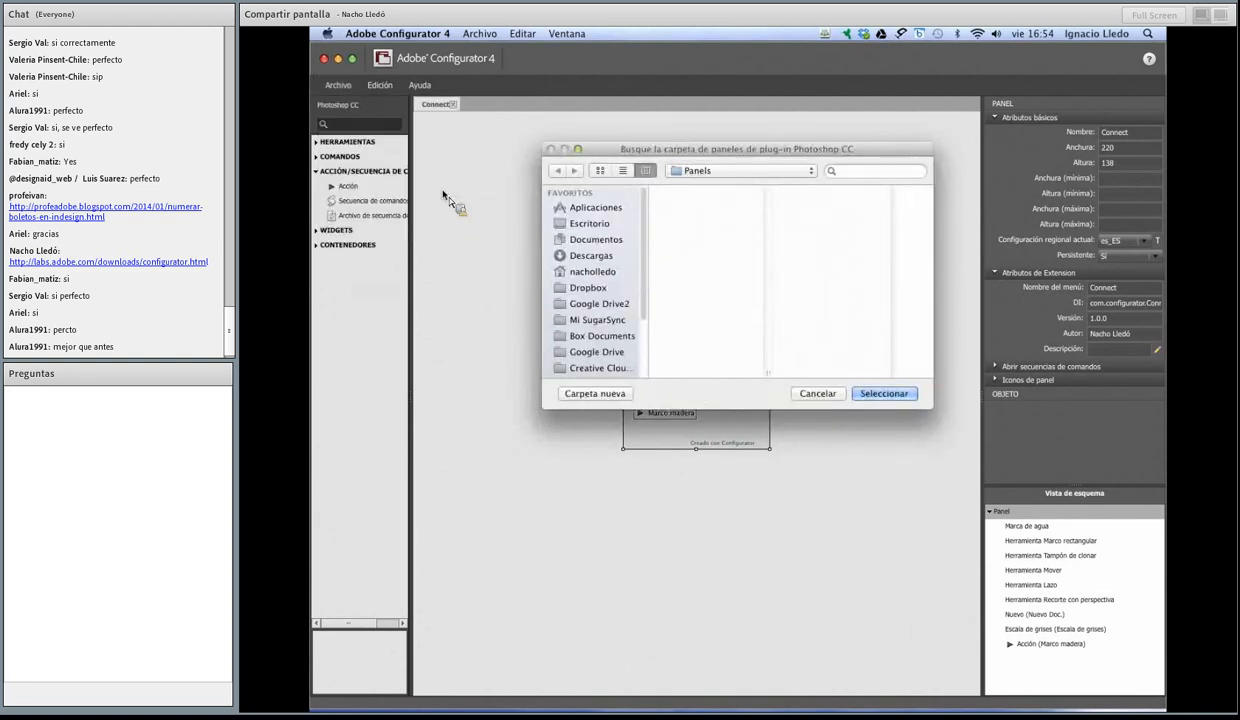
left_click(785, 171)
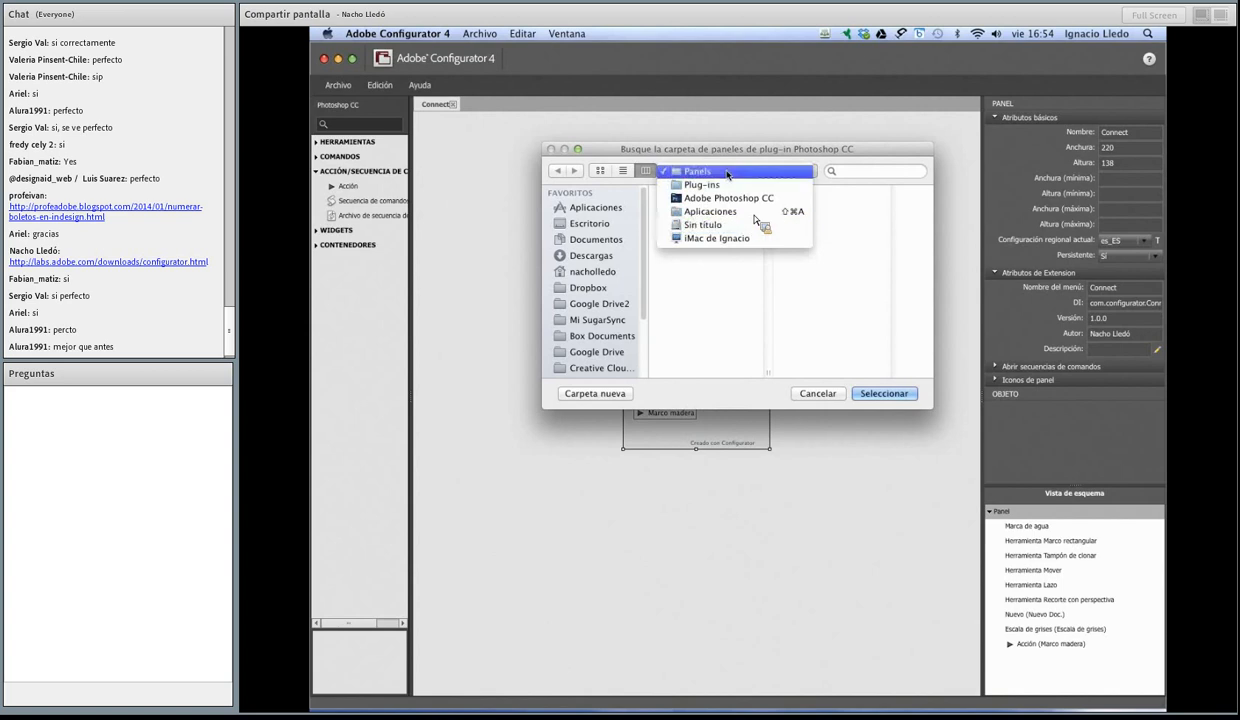
left_click(704, 173)
left_click(863, 393)
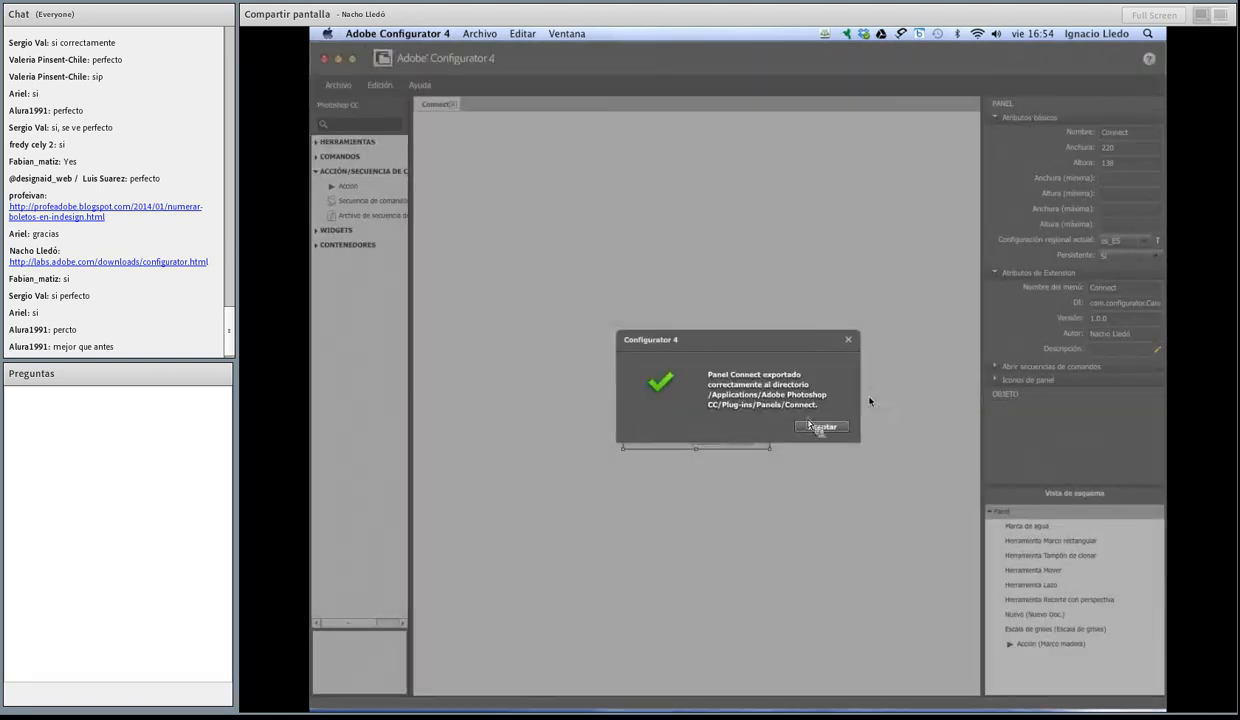
left_click(815, 427)
Step: Minimize Adobe Configurator 4, switch to Photoshop CC and check the available extension panels
left_click(338, 59)
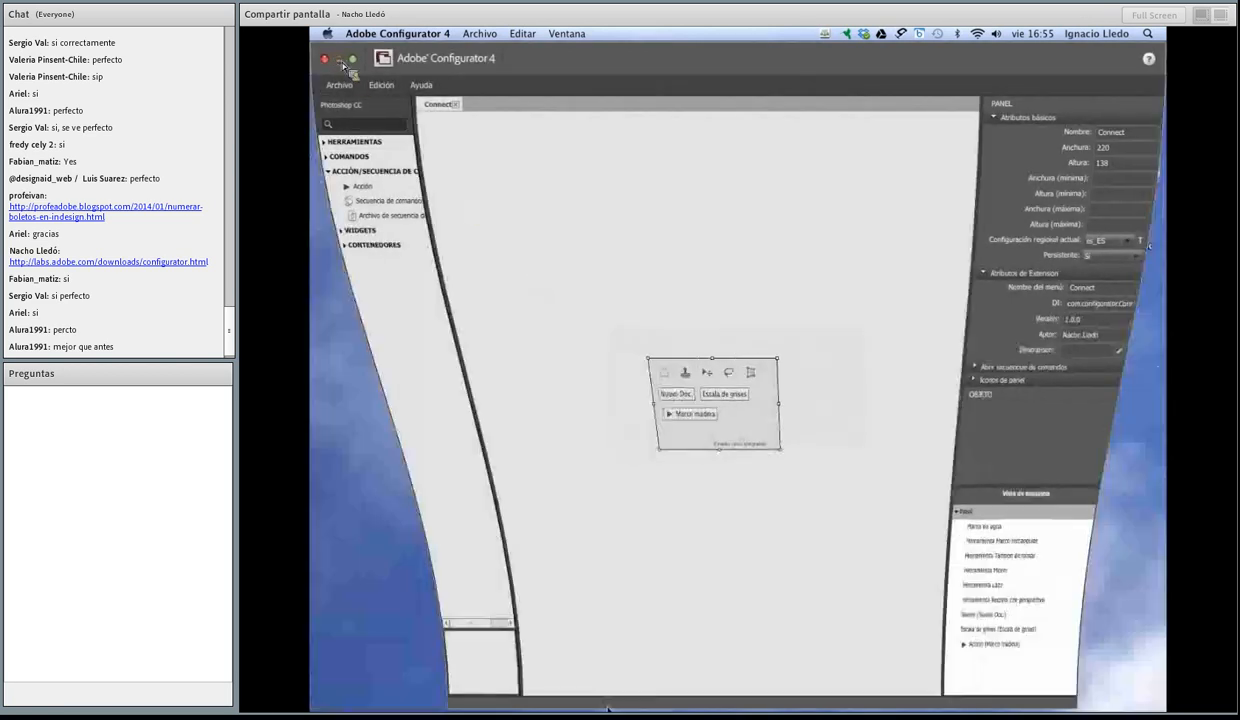
left_click(810, 697)
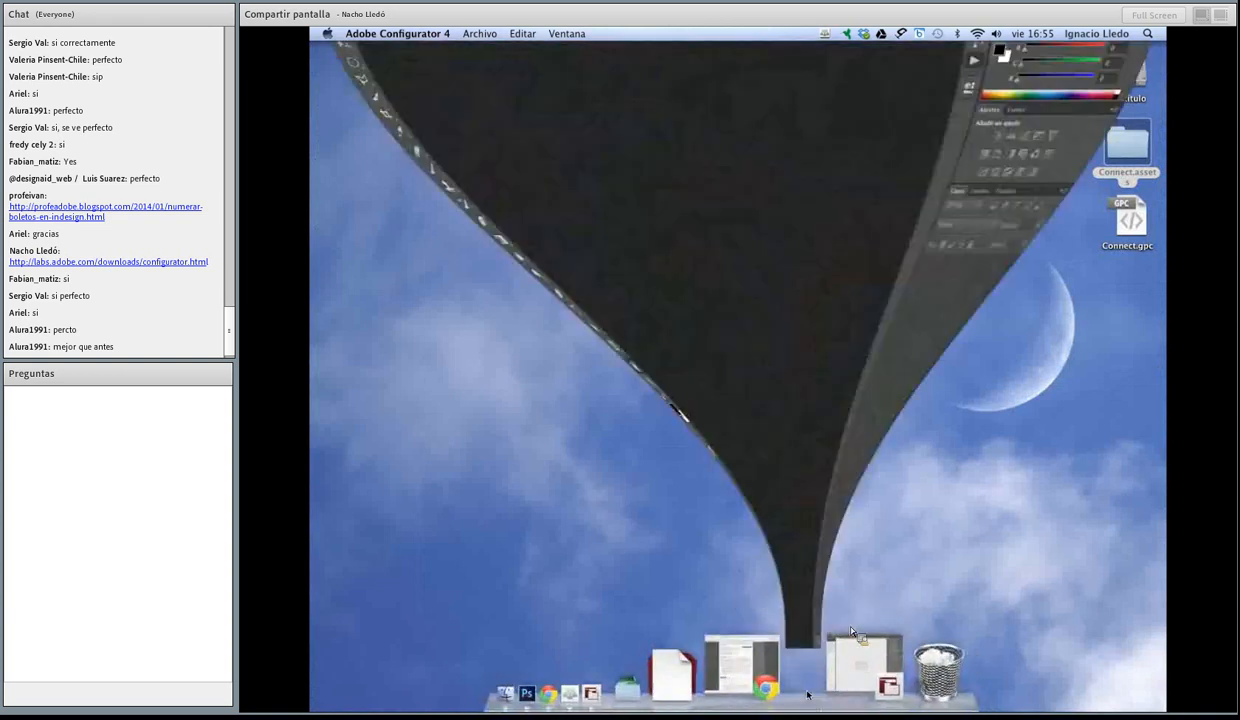
left_click(789, 34)
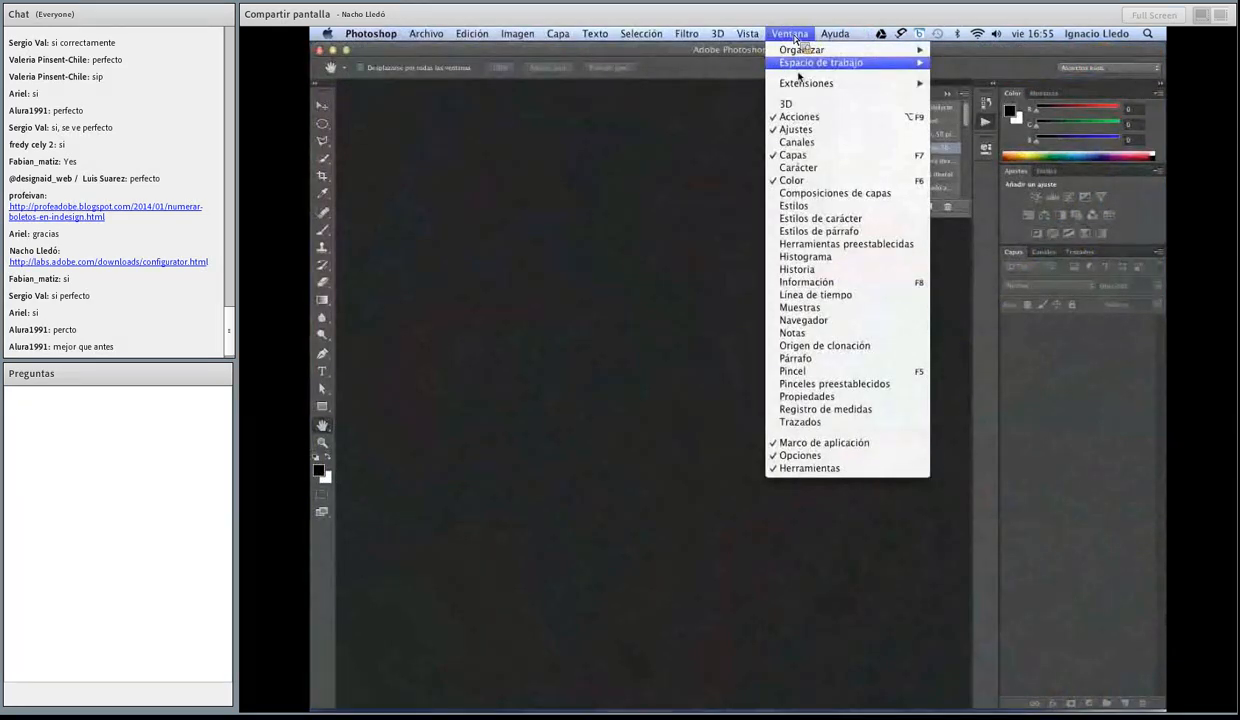
mouse_move(805, 85)
left_click(798, 117)
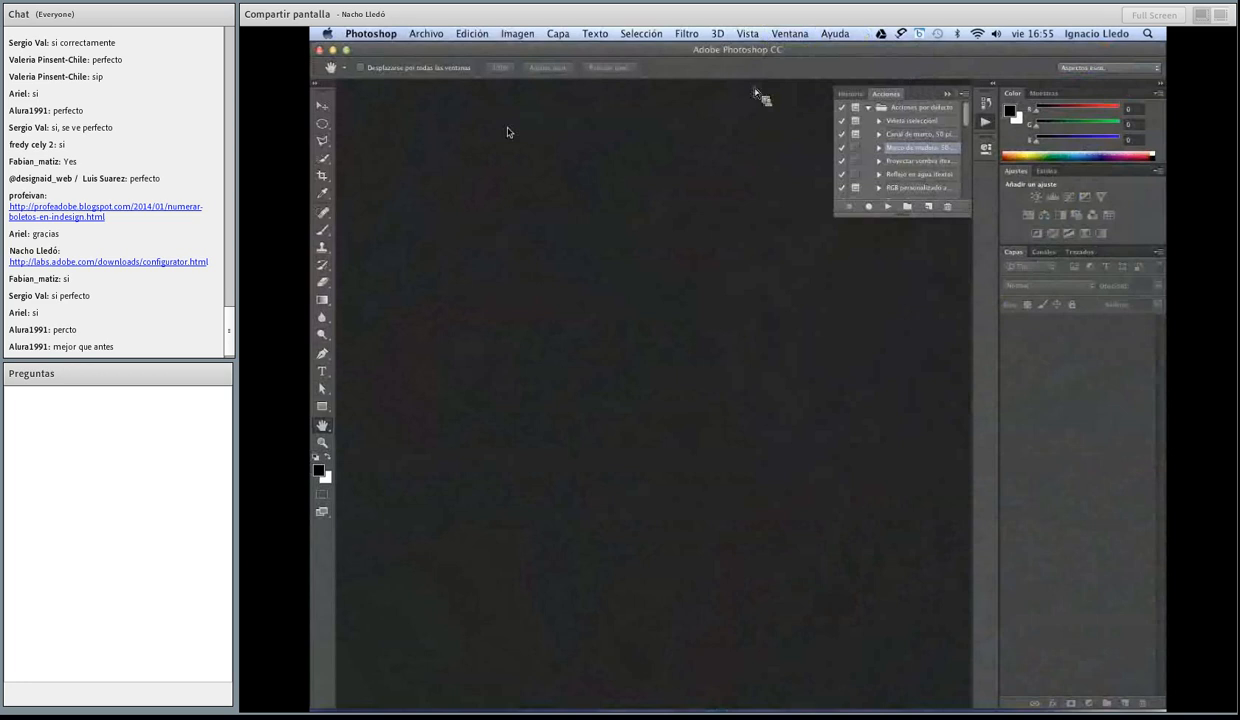
Step: Quit Photoshop CC and launch it again so that it loads the exported panel
left_click(370, 34)
left_click(401, 185)
mouse_move(849, 710)
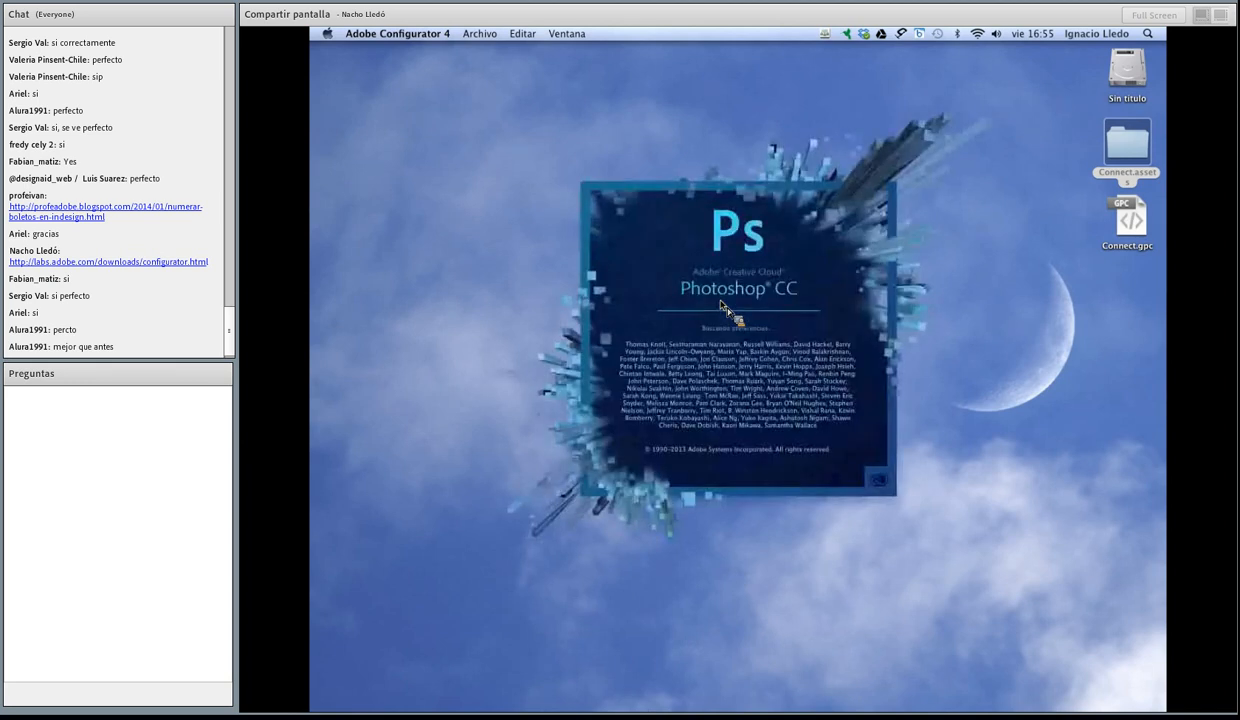
left_click(403, 204)
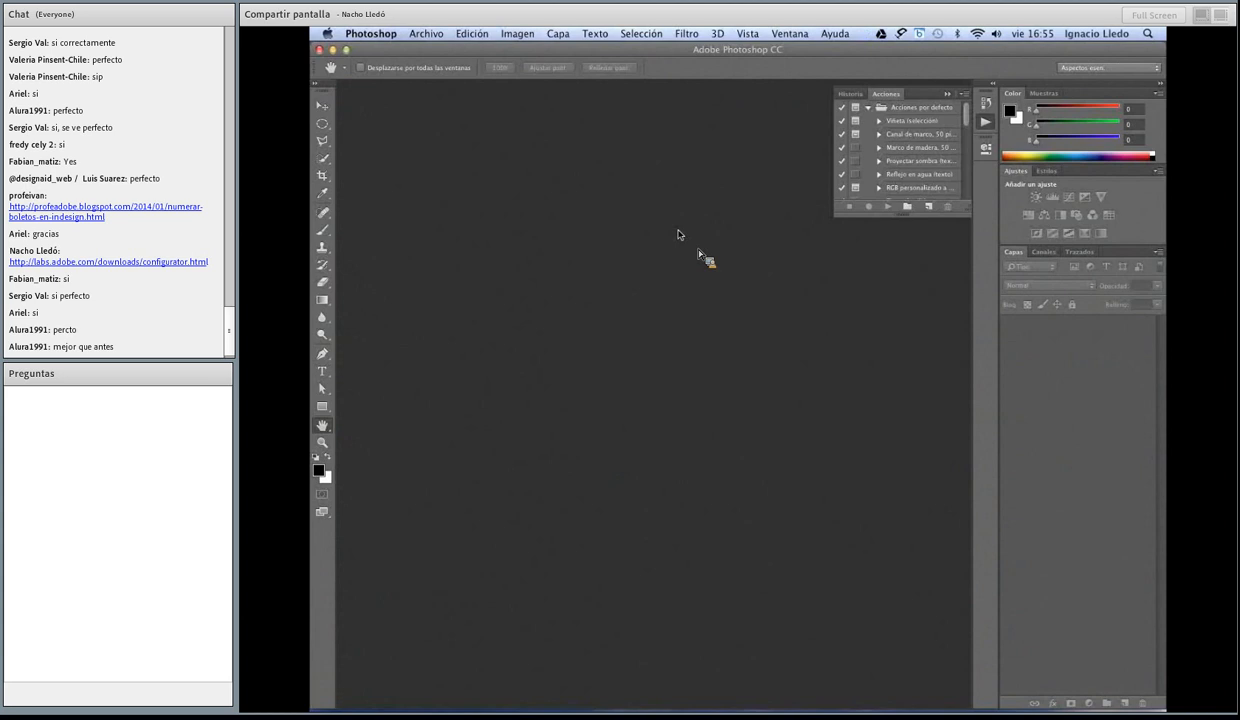
Step: Collapse the Acciones panel and create a new 800 × 800 pixel RGB document at 72 pixels/inch with a white background
left_click(982, 122)
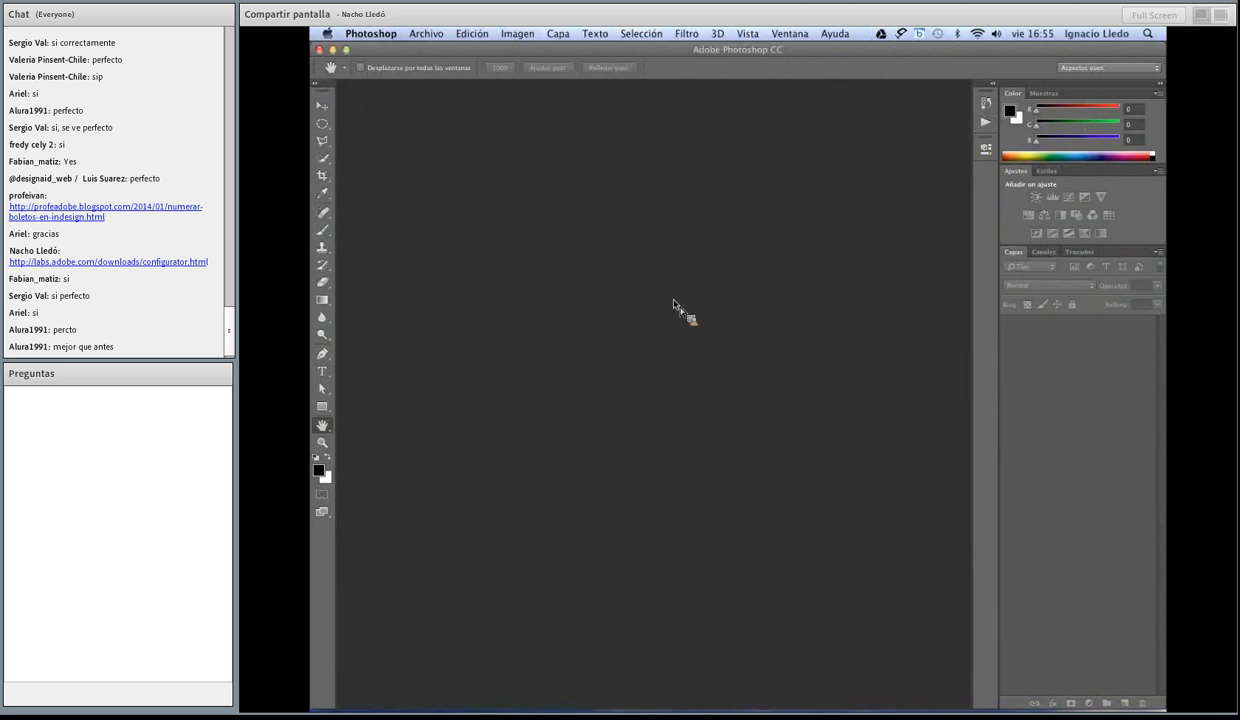
key("super+n")
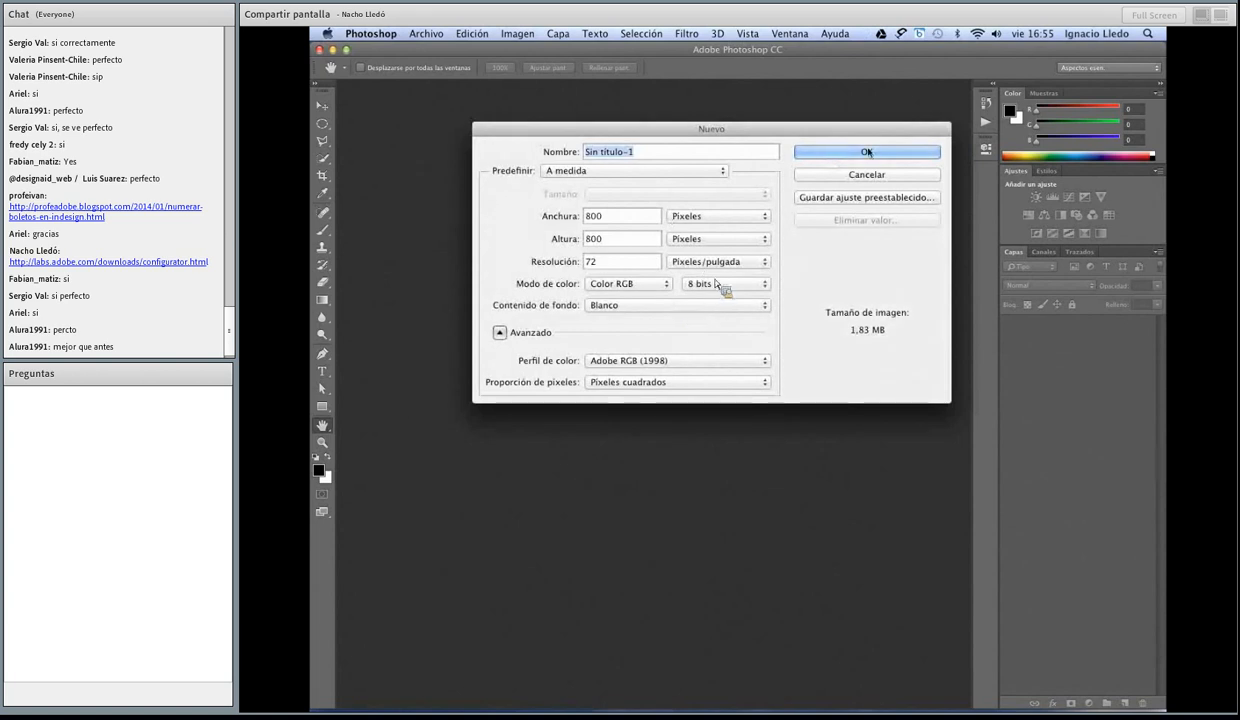
key("Return")
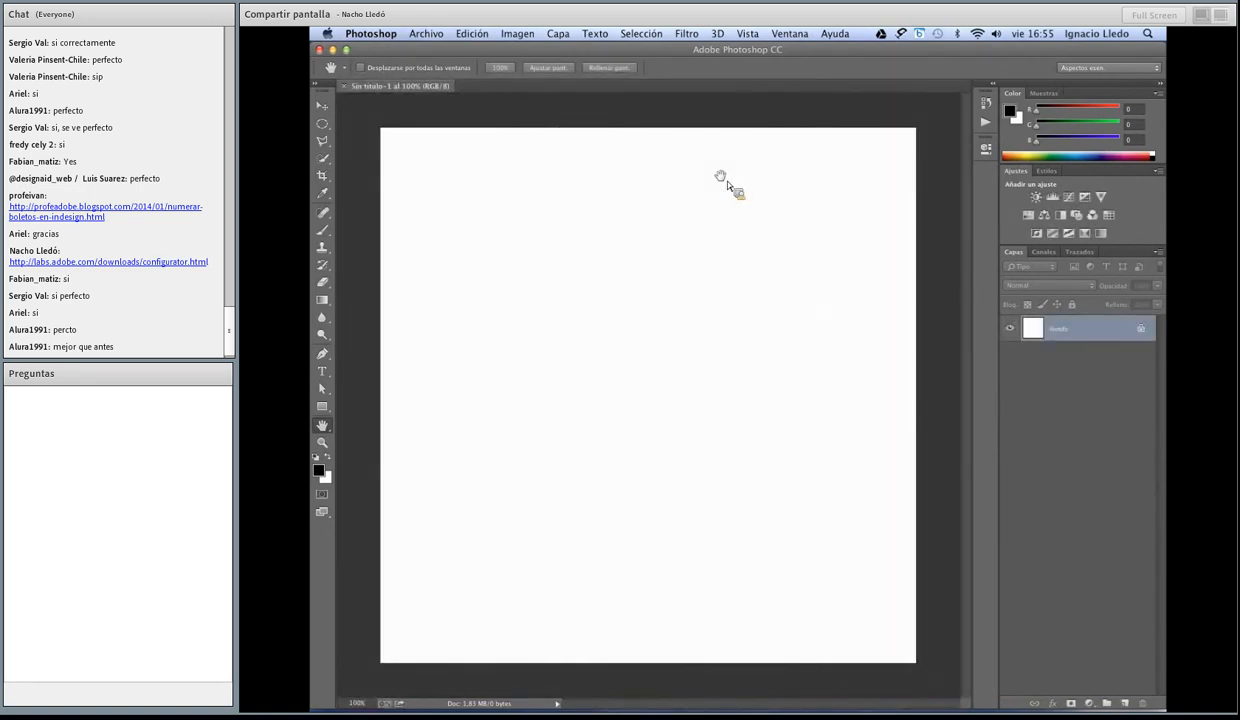
Step: Open the Connect extension panel in Photoshop CC
left_click(785, 31)
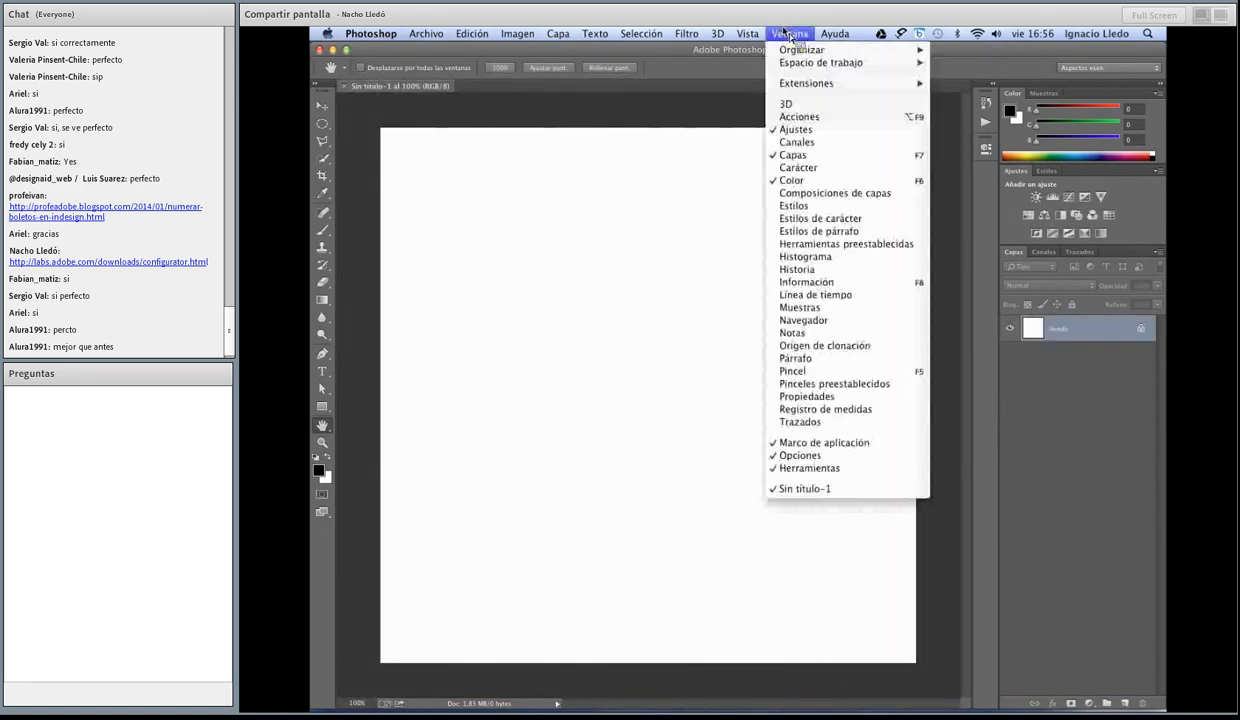
mouse_move(800, 85)
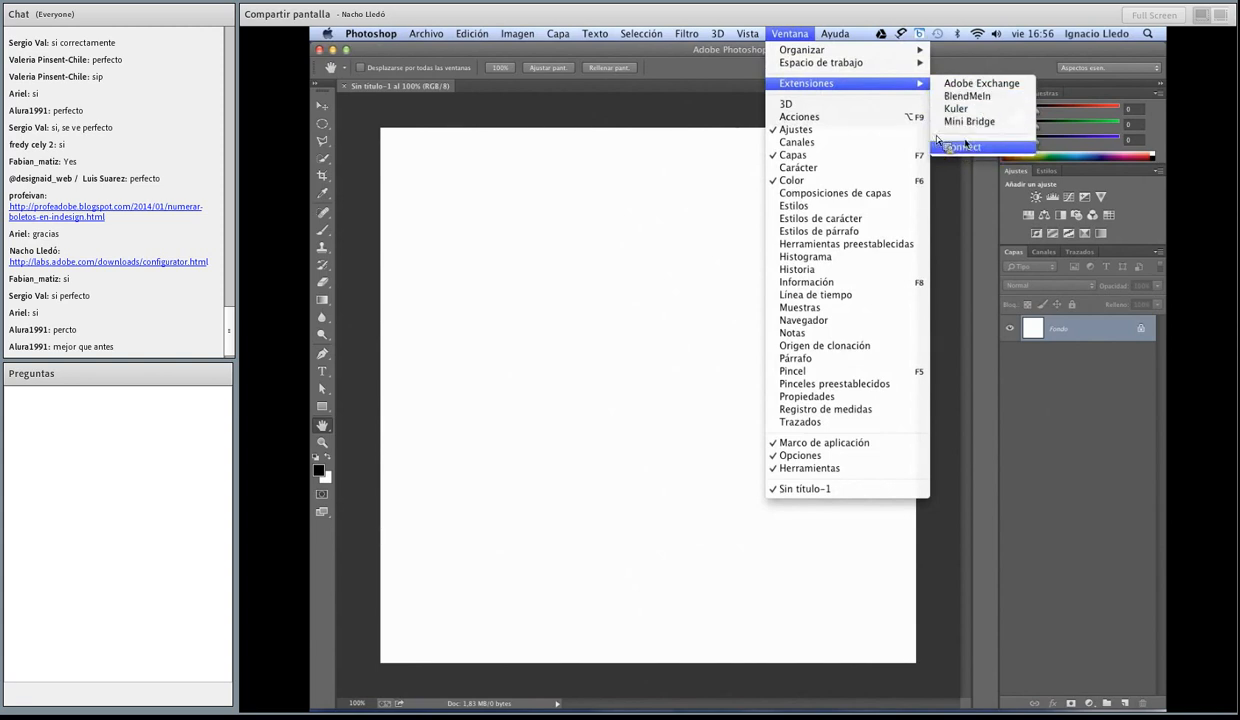
left_click(968, 146)
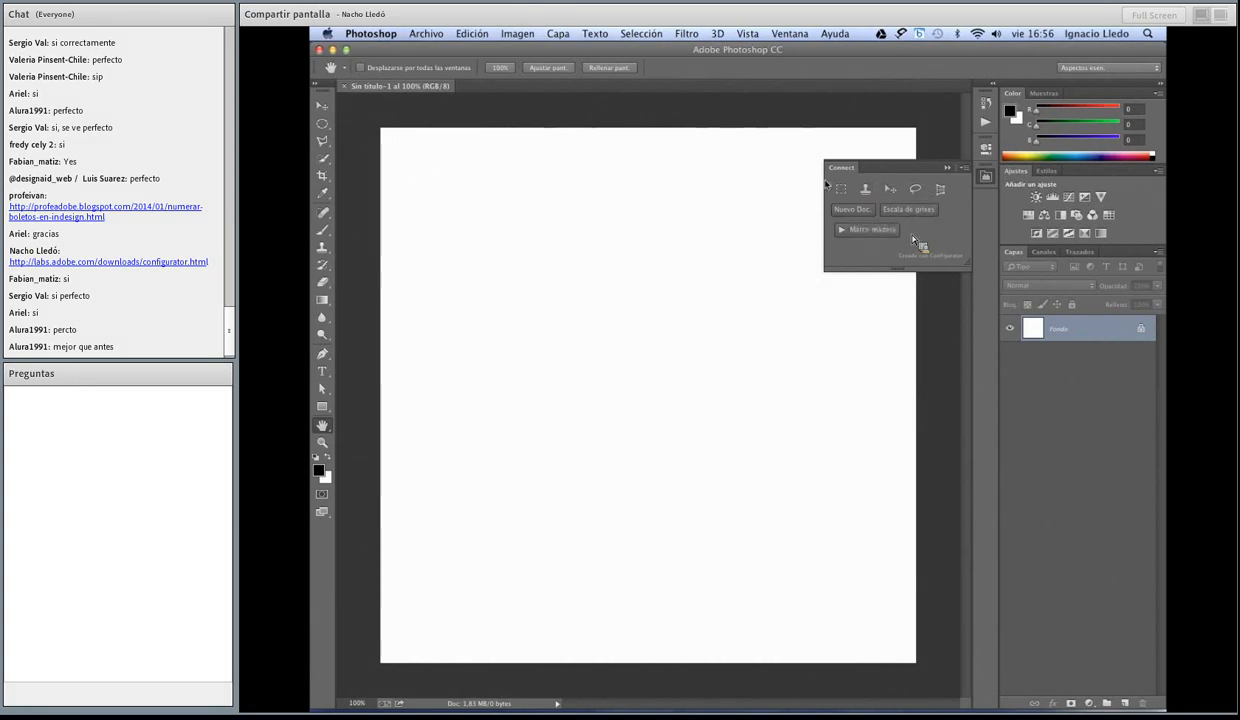
Step: Try the Rectangular Marquee, Clone Stamp, Move, Lasso and Perspective Crop tools in turn from the Connect panel
left_click(841, 189)
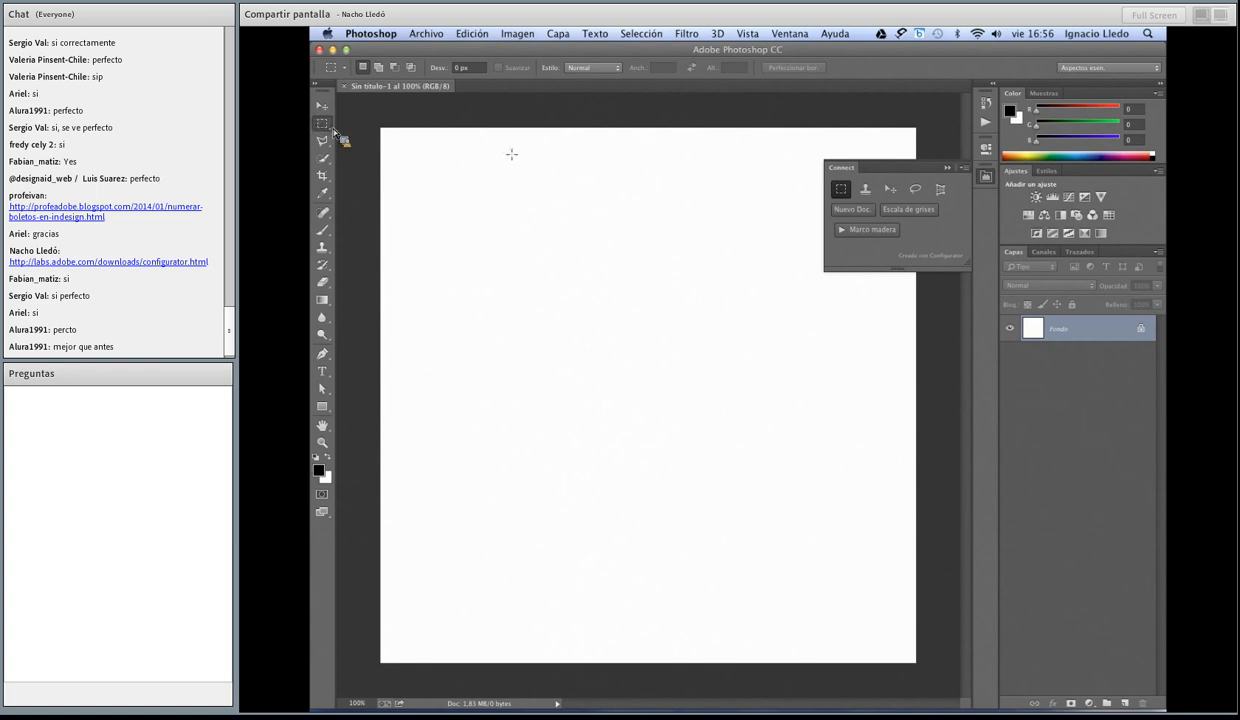
left_click(866, 189)
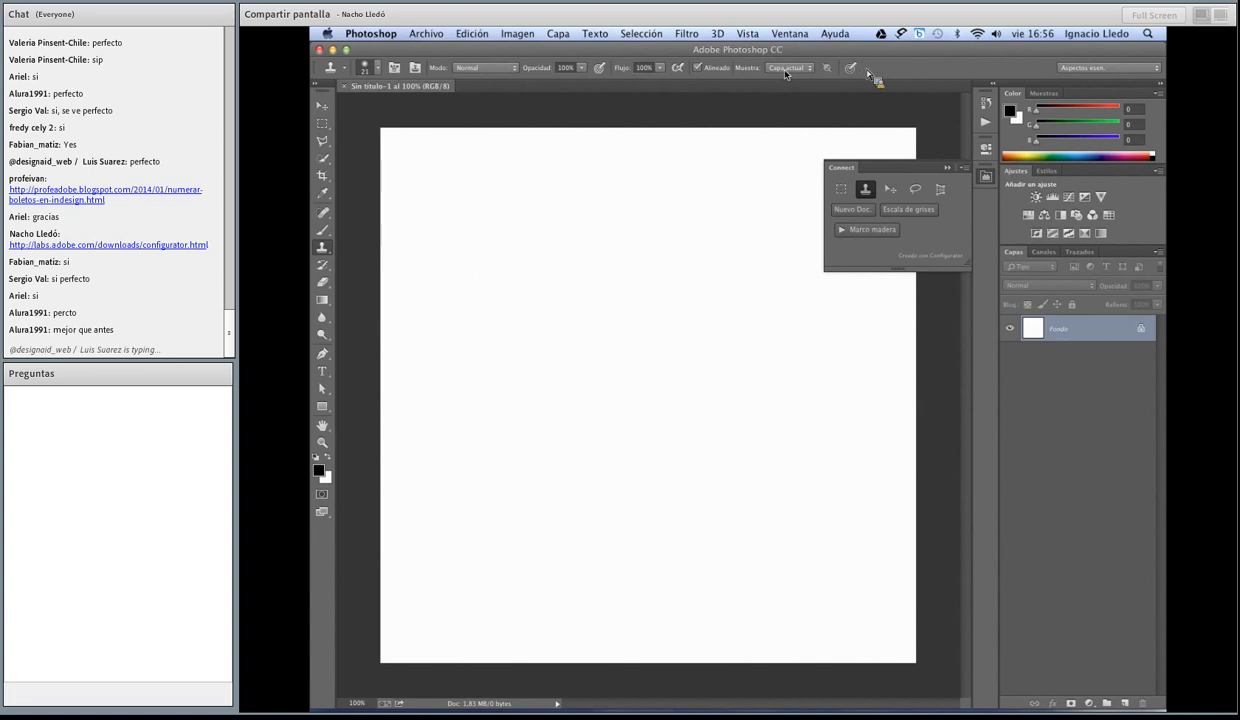
left_click(890, 189)
left_click(915, 190)
left_click(940, 190)
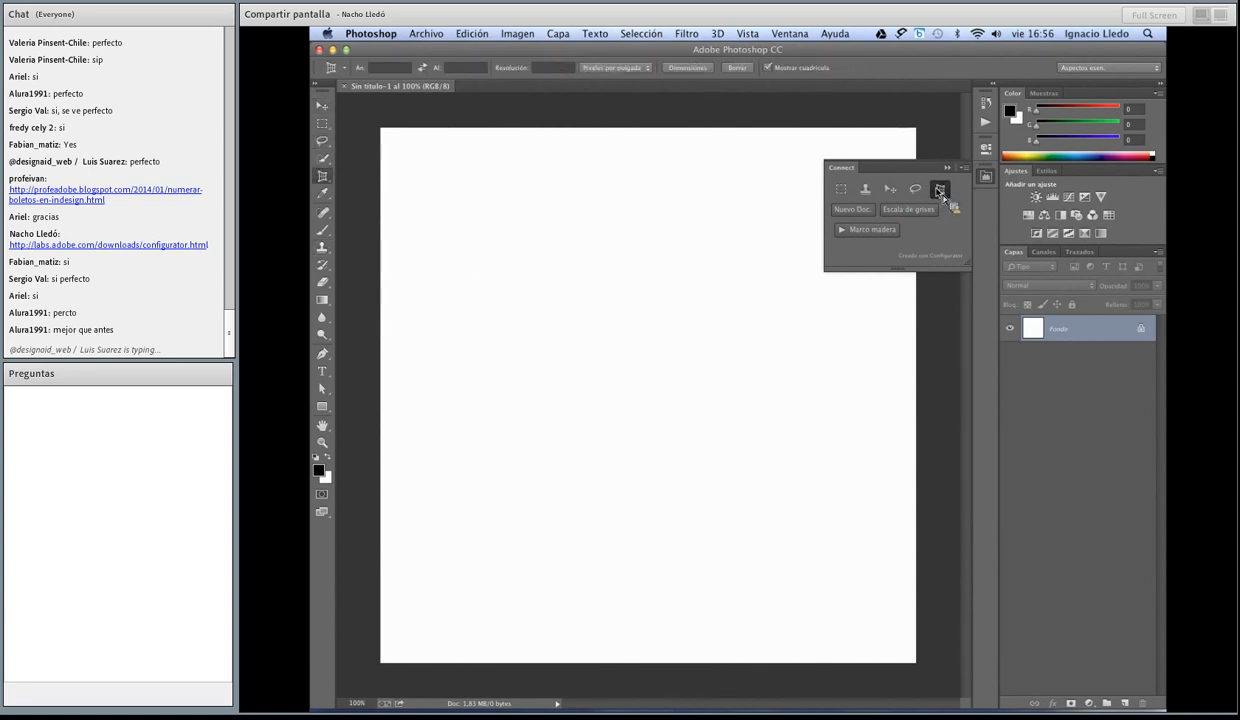
Step: Open and cancel the Connect panel's new-document dialog, and run its Marco madera action on the current document
left_click(870, 214)
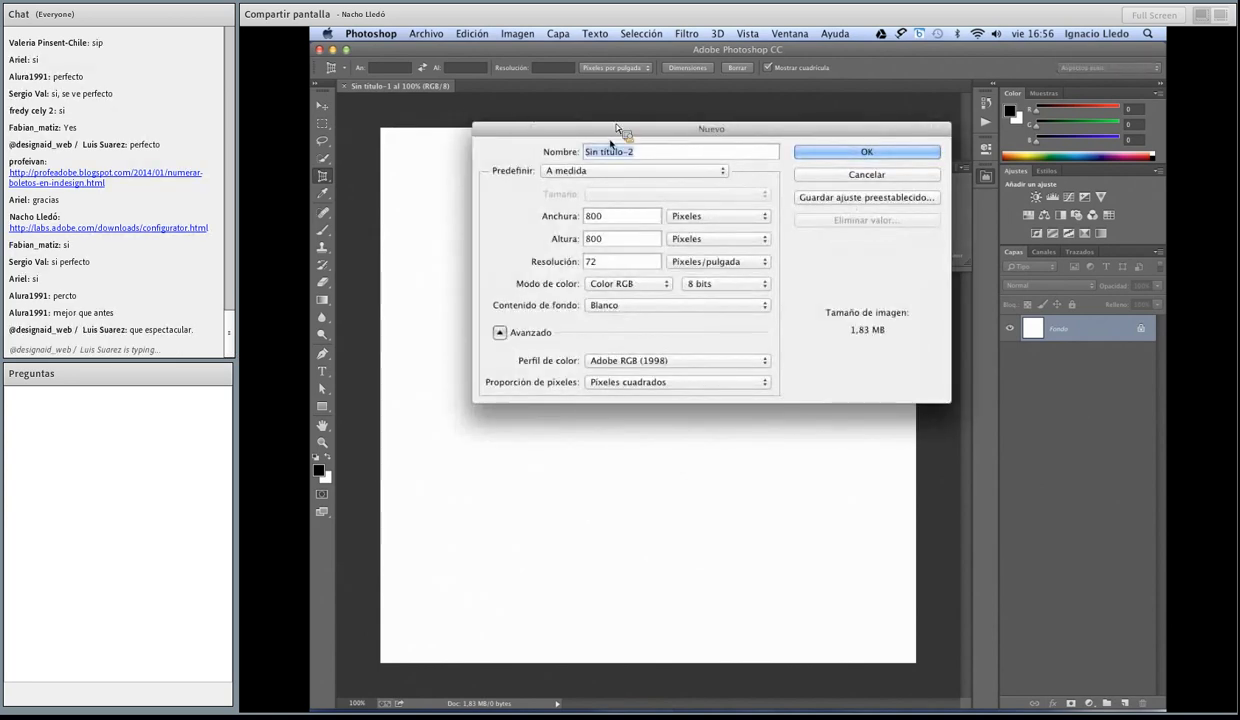
left_click(922, 176)
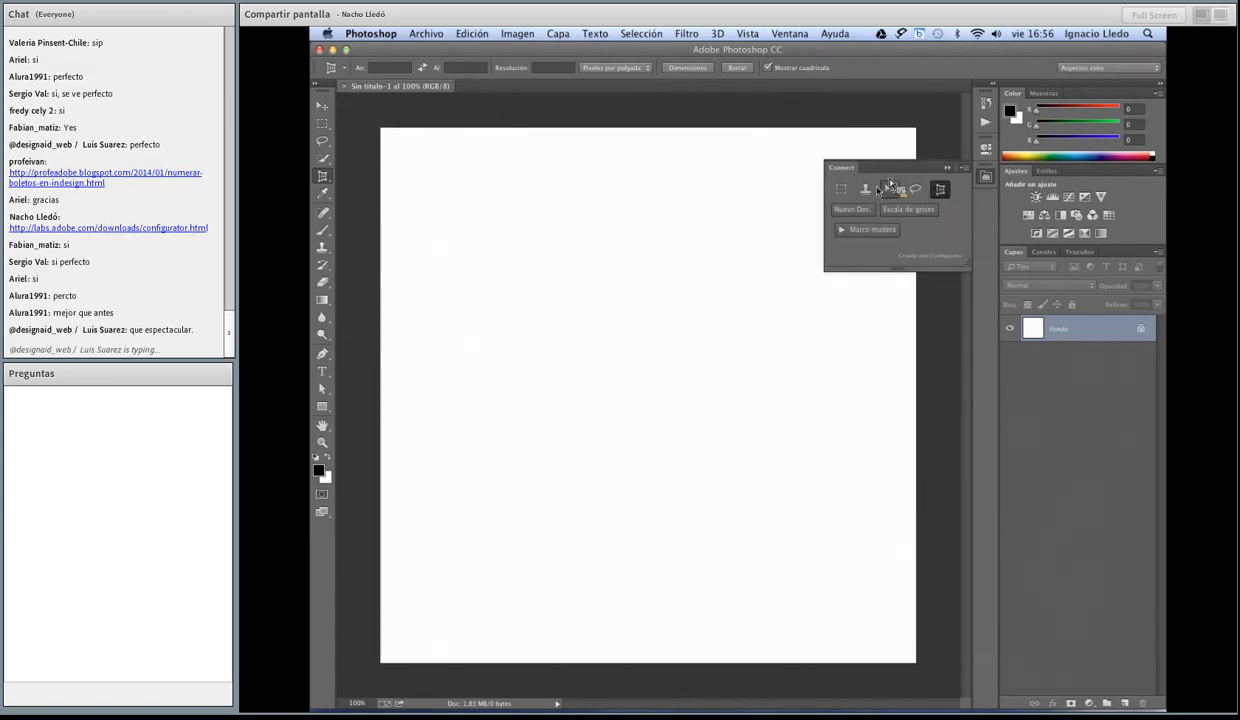
left_click(858, 231)
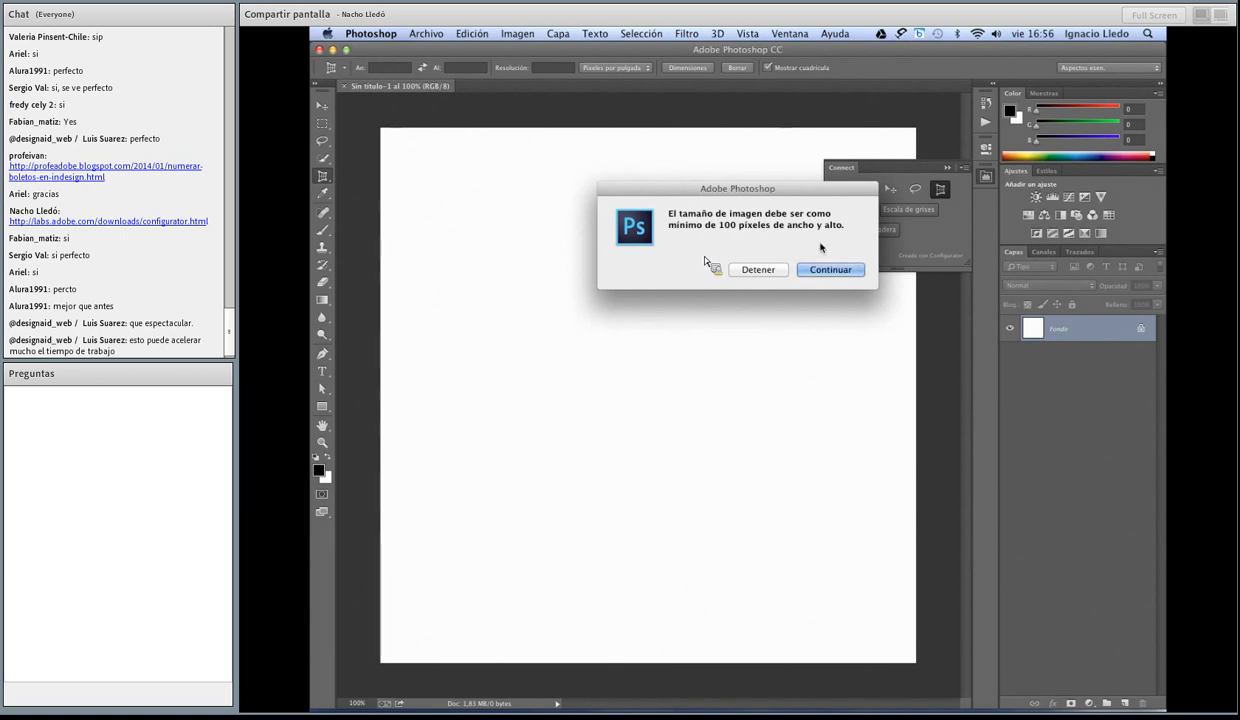
left_click(830, 269)
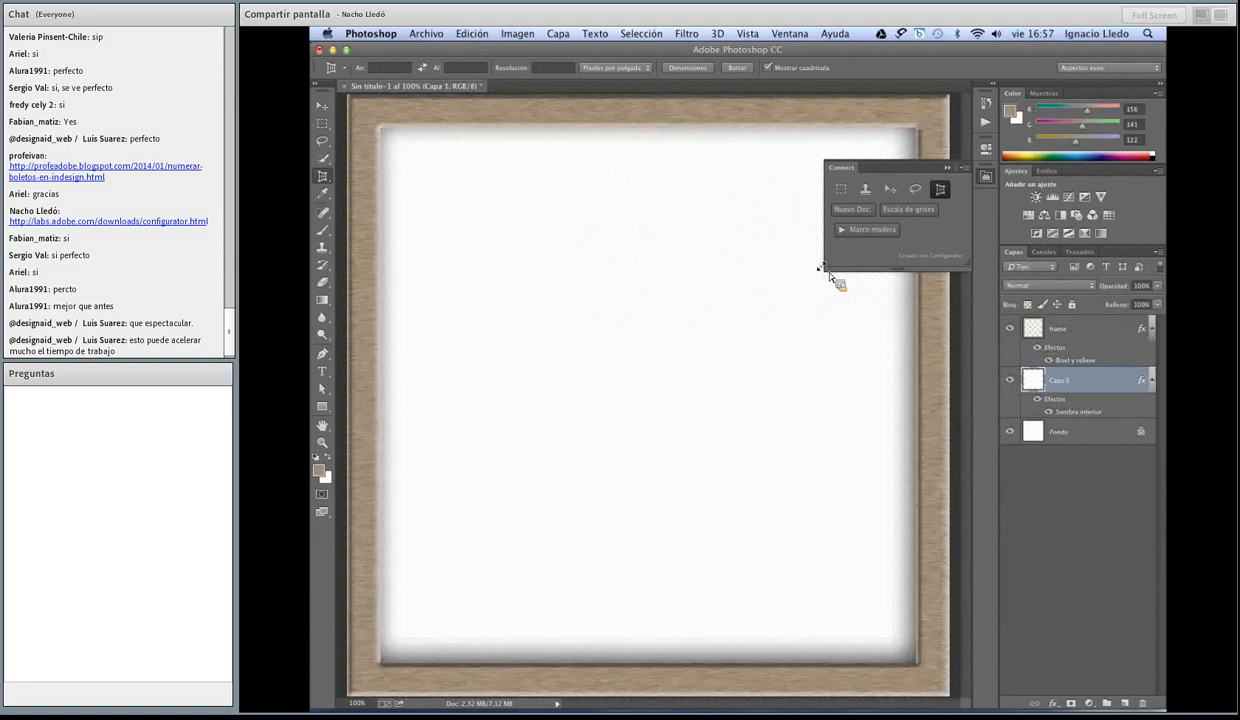
Step: Convert the framed document to grayscale from the Connect panel without flattening its layers, discarding the color information
left_click(917, 211)
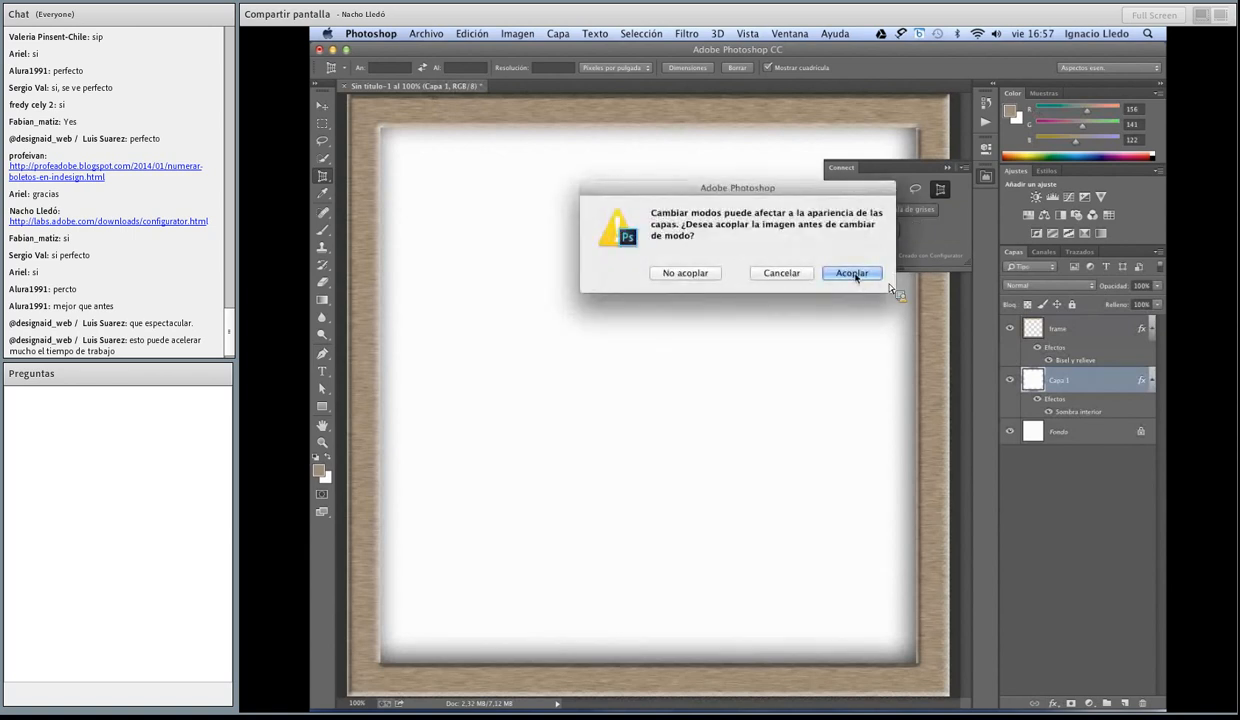
left_click(689, 271)
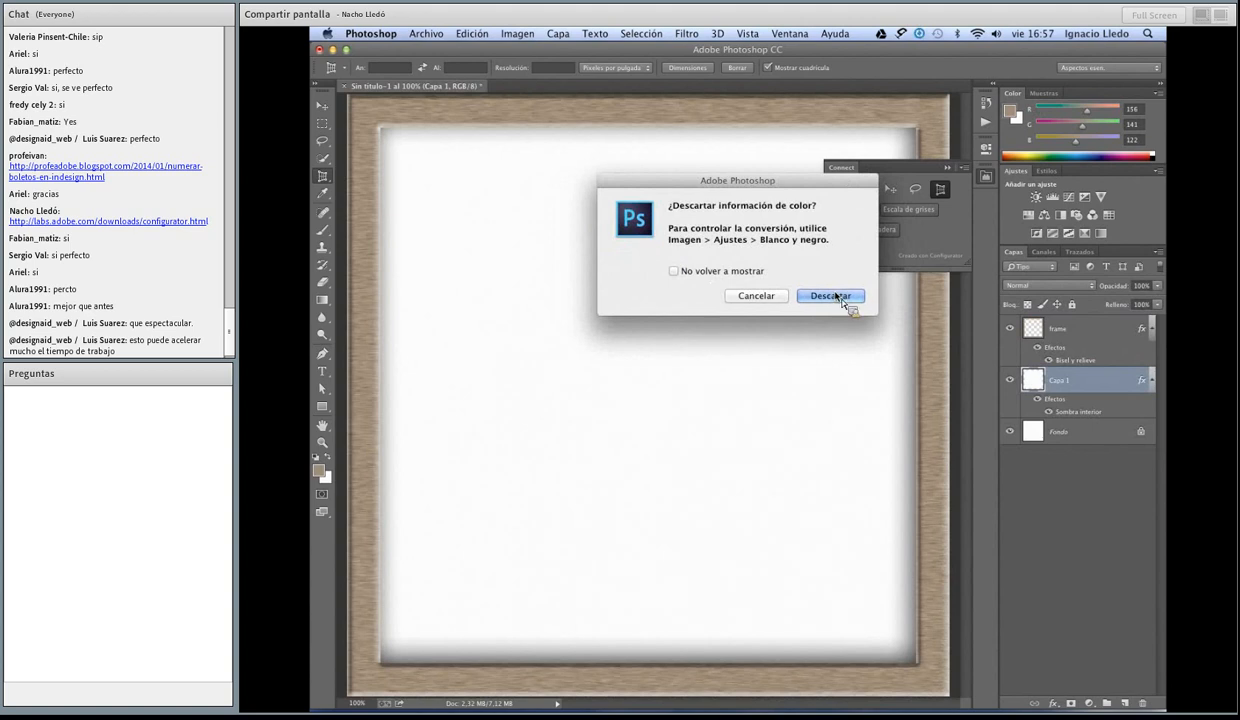
left_click(836, 295)
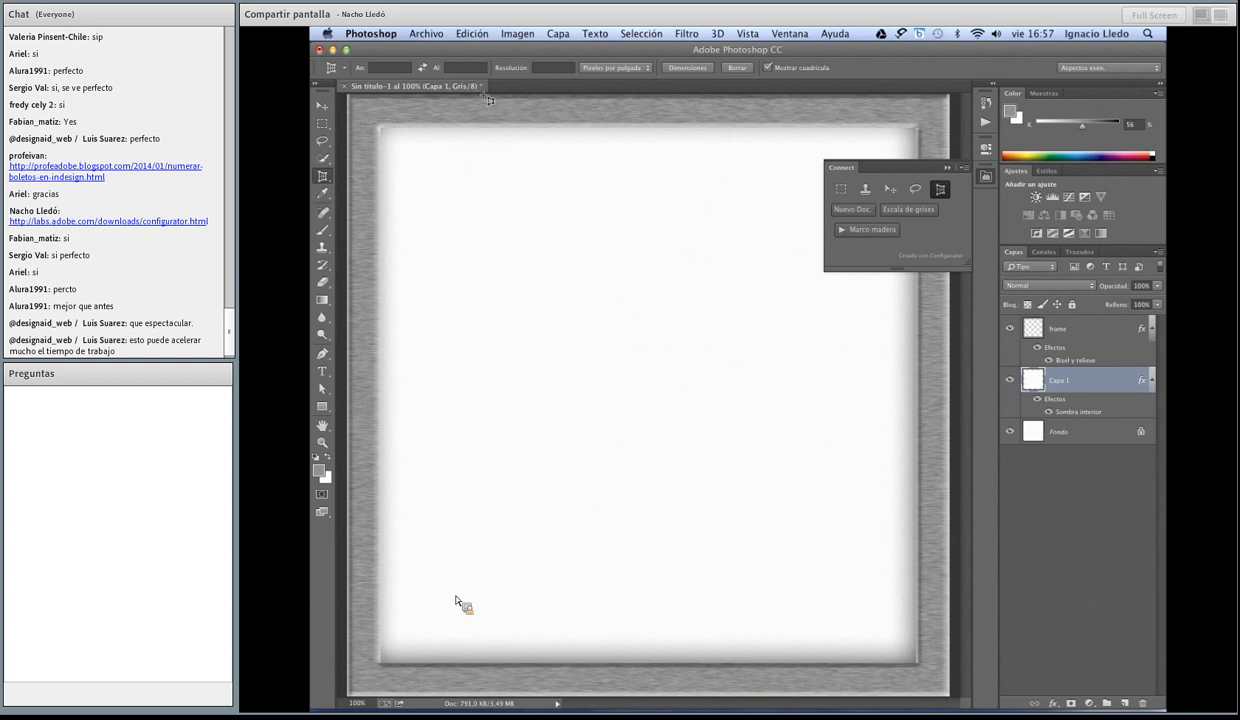
left_click(985, 178)
left_click(986, 177)
mouse_move(790, 705)
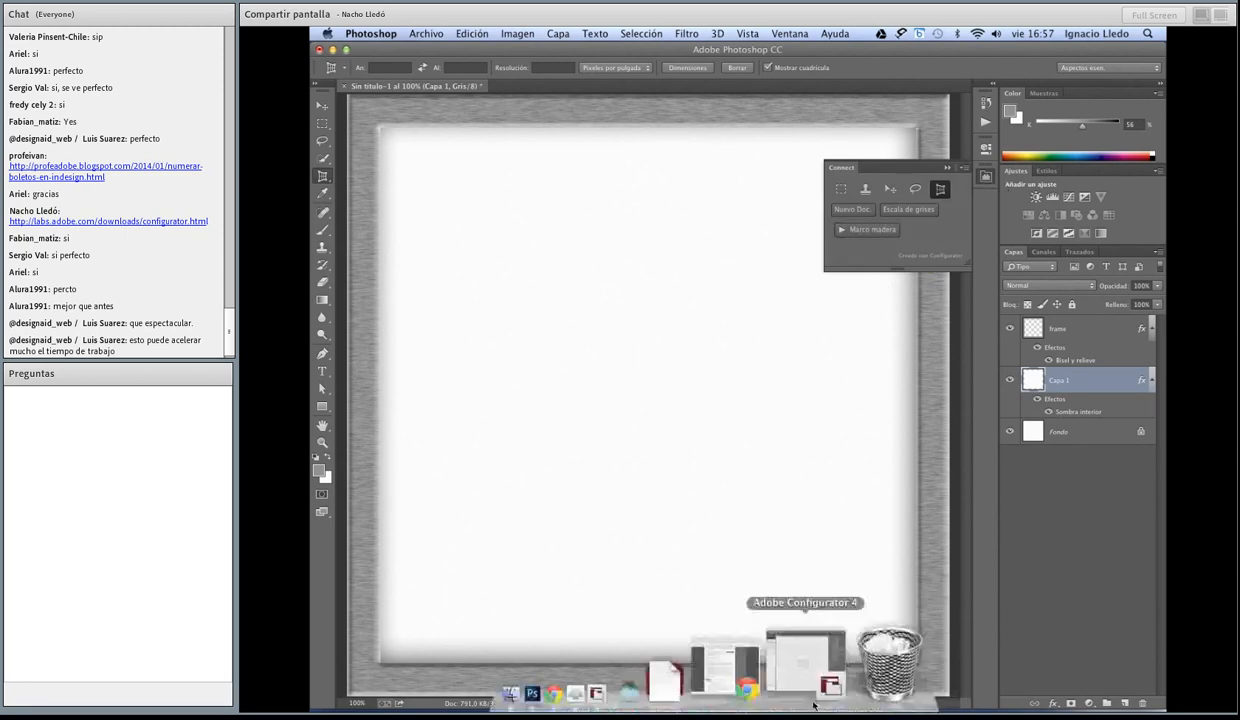
left_click(735, 703)
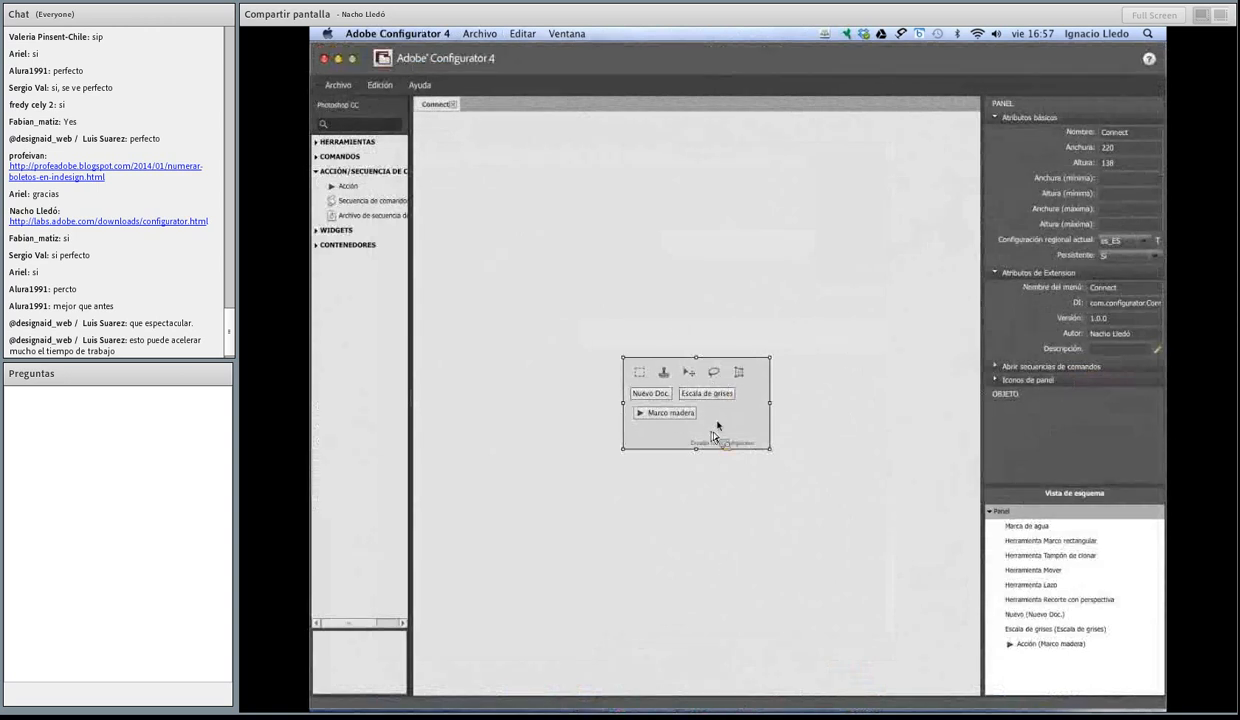
left_click(340, 85)
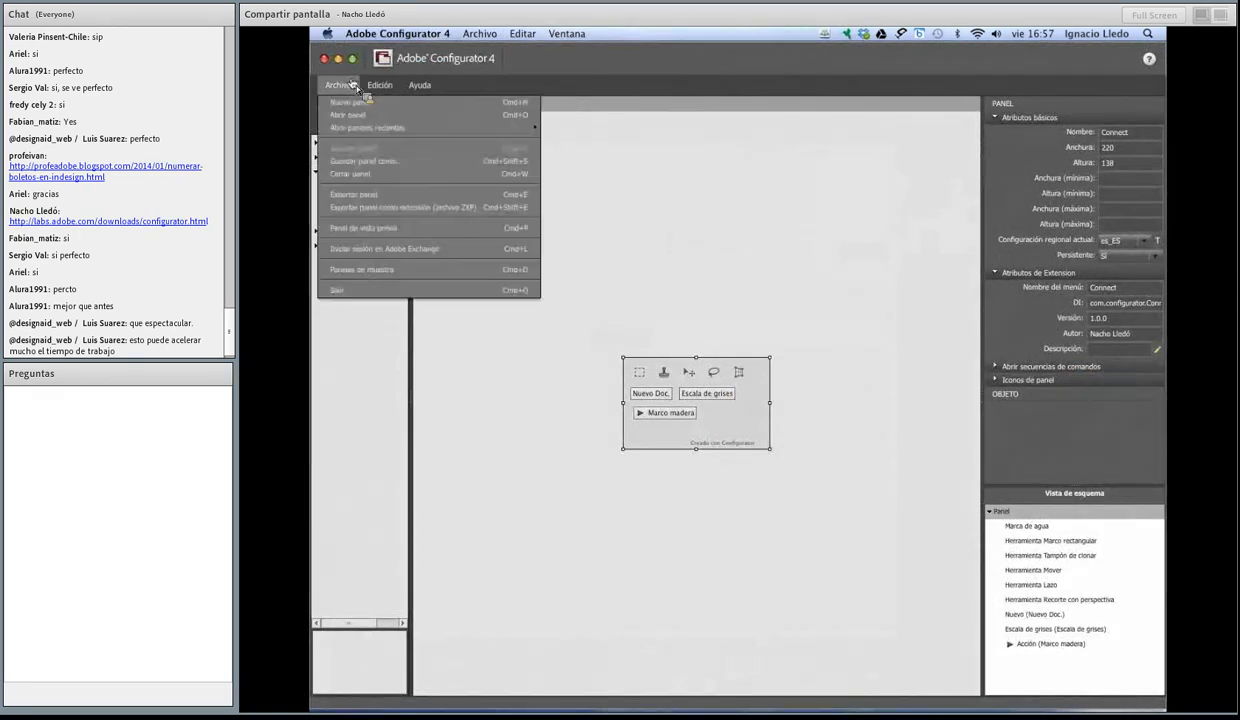
left_click(355, 102)
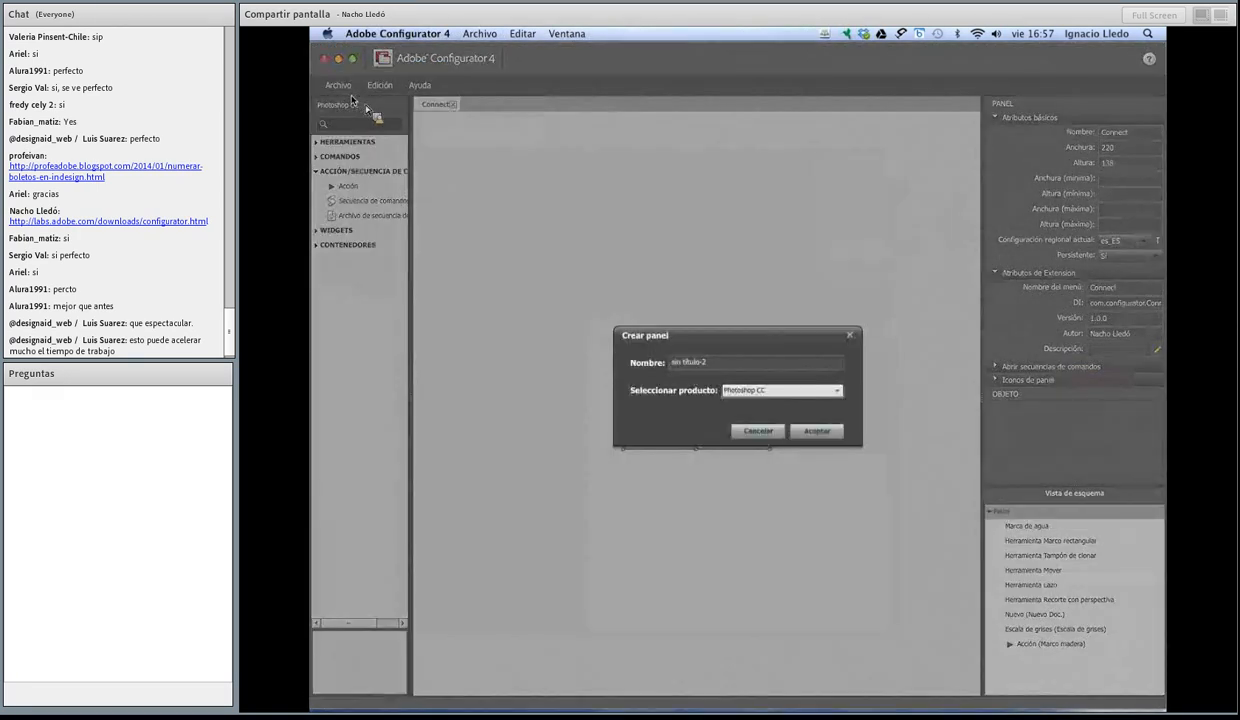
left_click(757, 430)
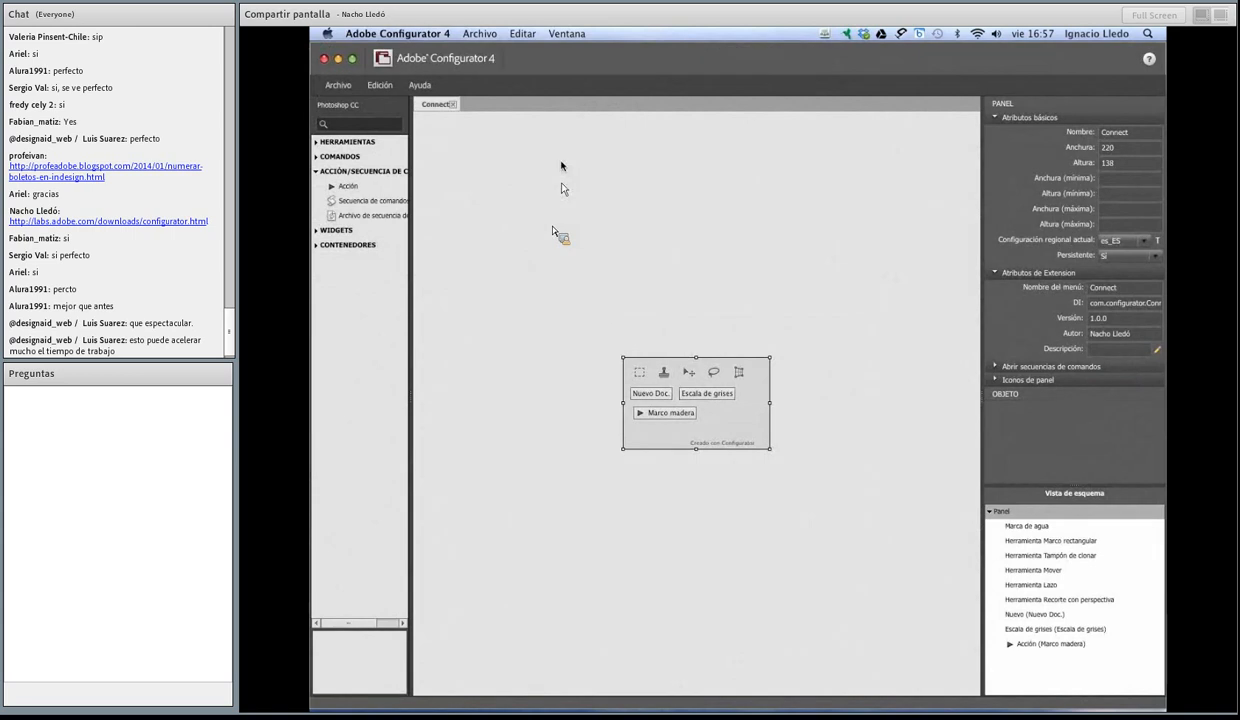
mouse_move(706, 700)
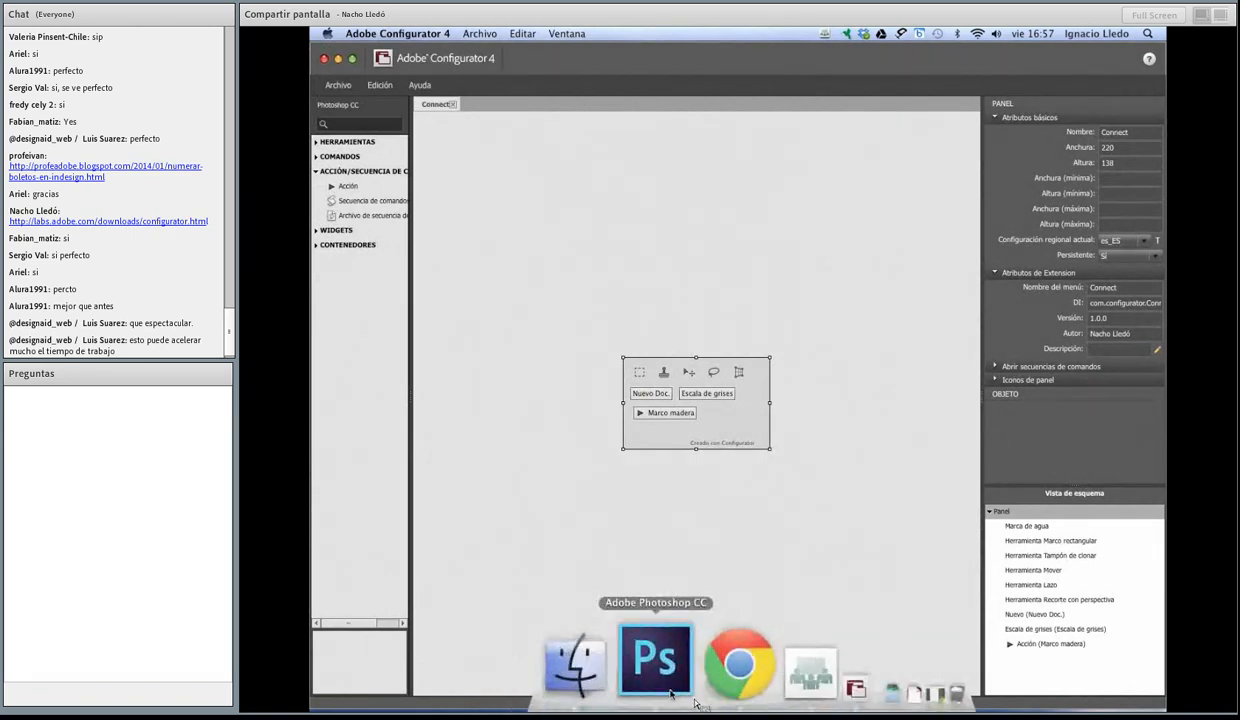
left_click(676, 698)
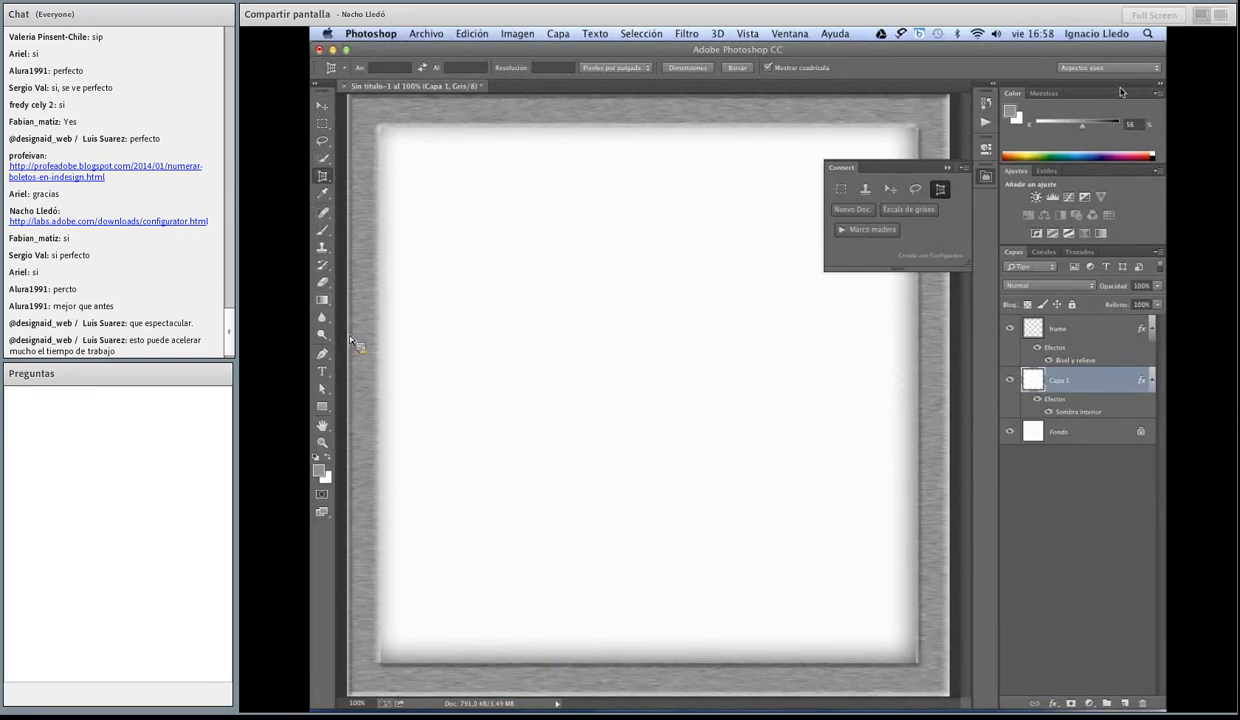
left_click(517, 33)
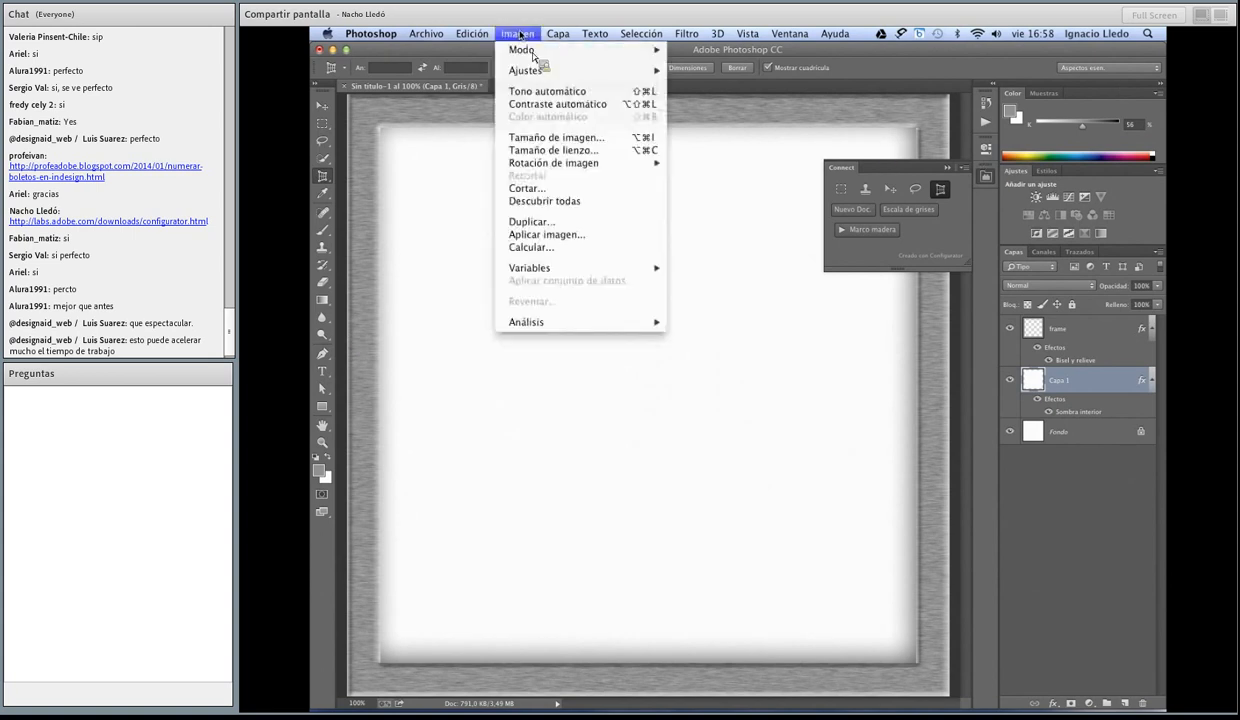
mouse_move(582, 33)
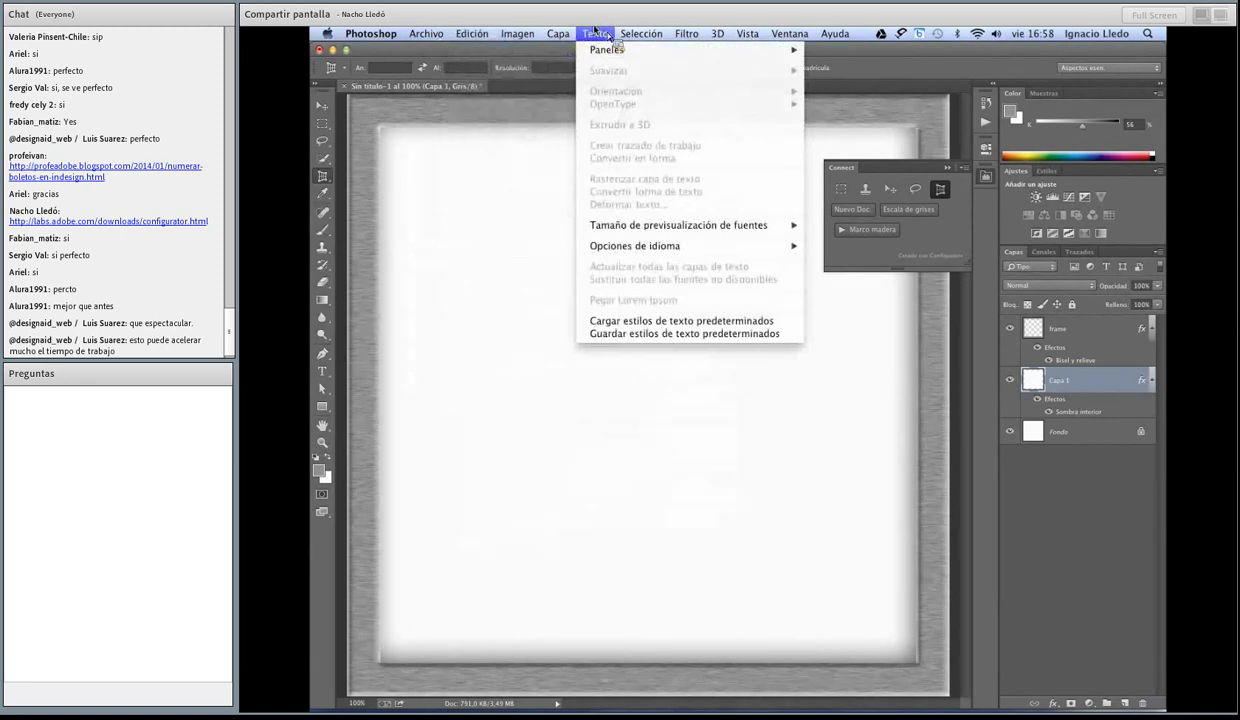
mouse_move(640, 34)
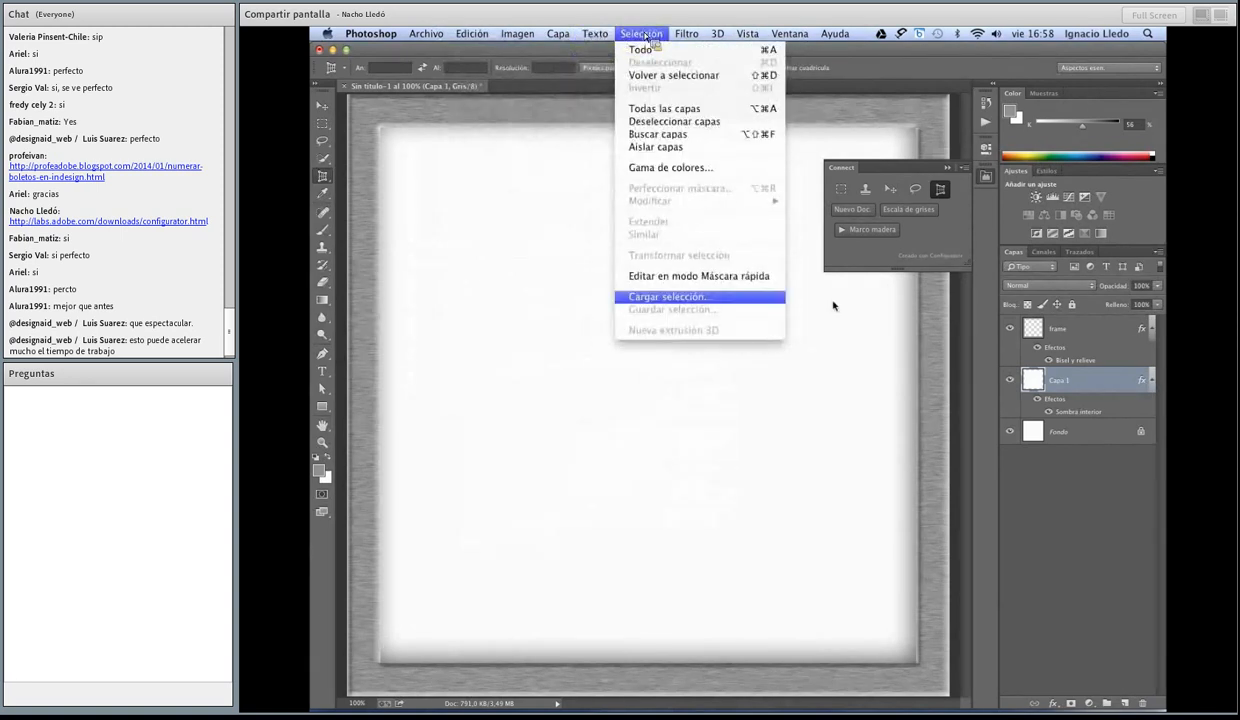
left_click(969, 252)
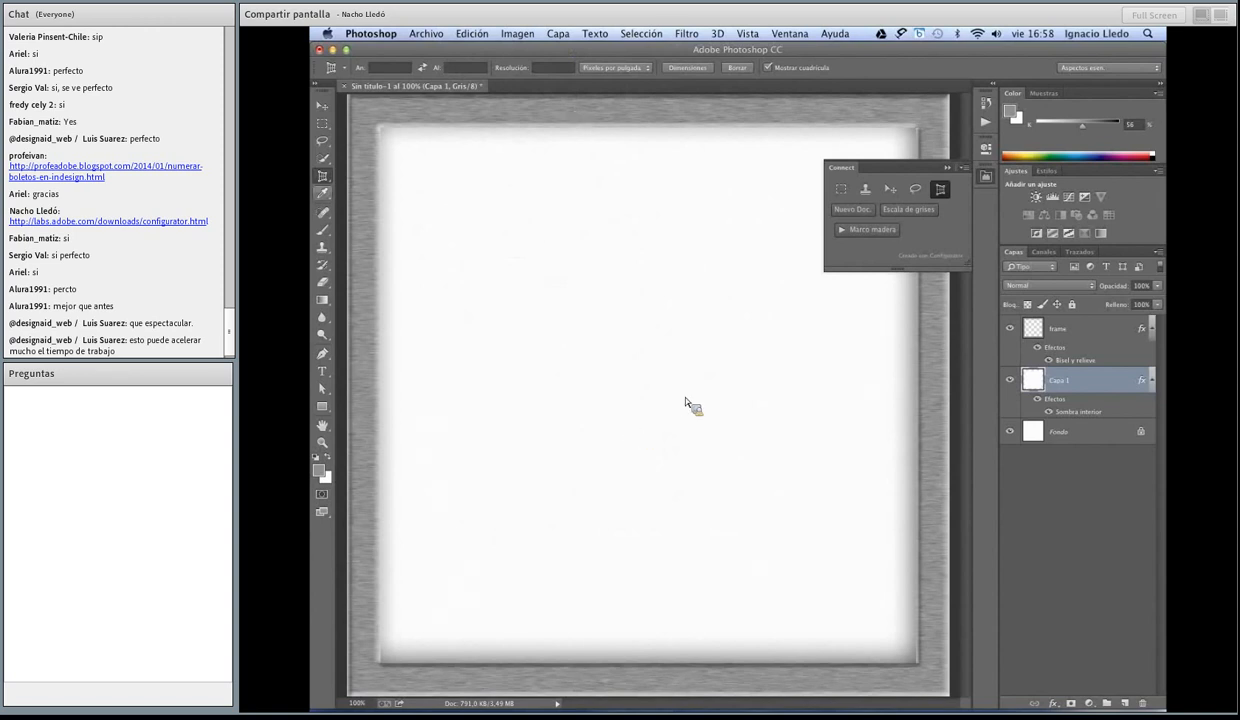
Step: Activate the Move, Rectangular Marquee and Clone Stamp tools in turn from Photoshop's standard tool set
left_click(325, 108)
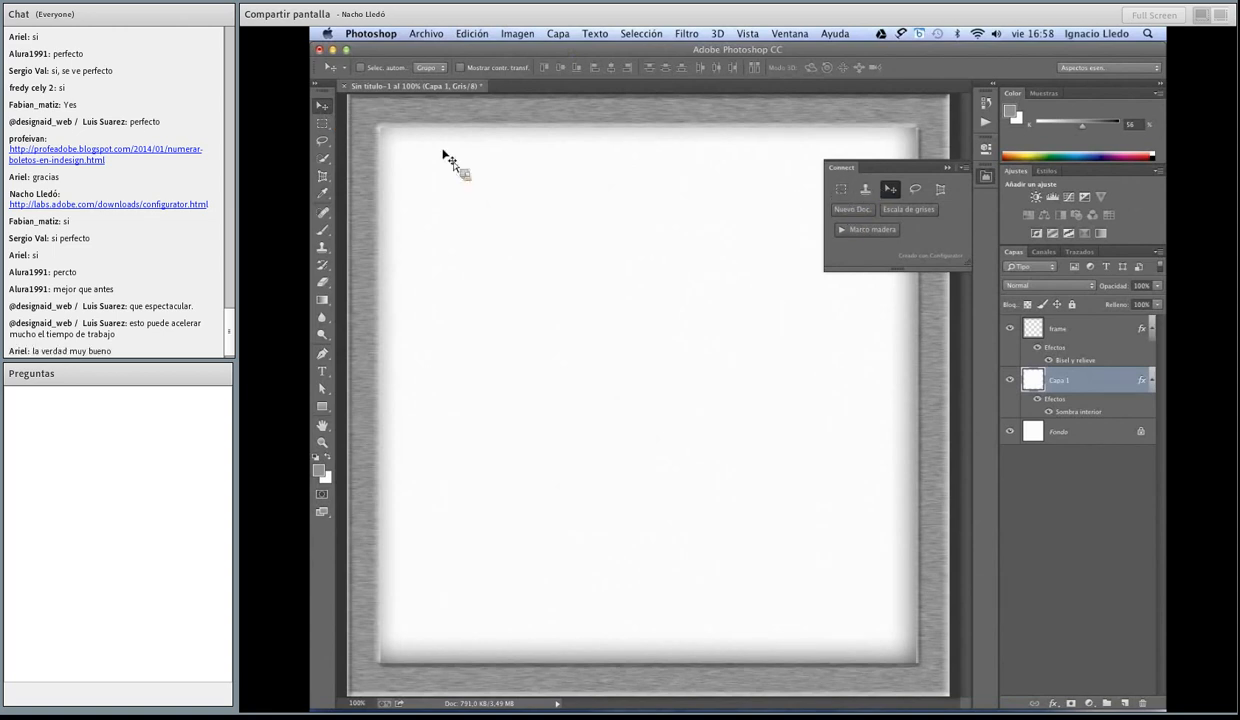
left_click(322, 123)
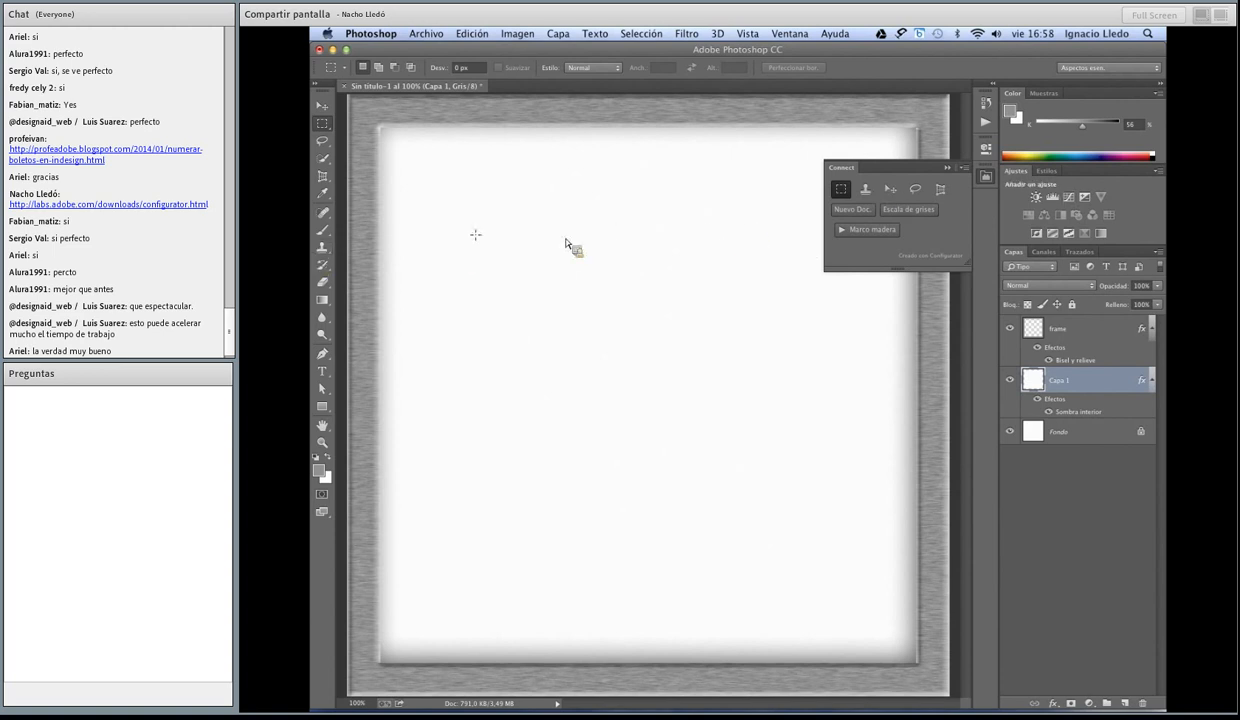
left_click(324, 253)
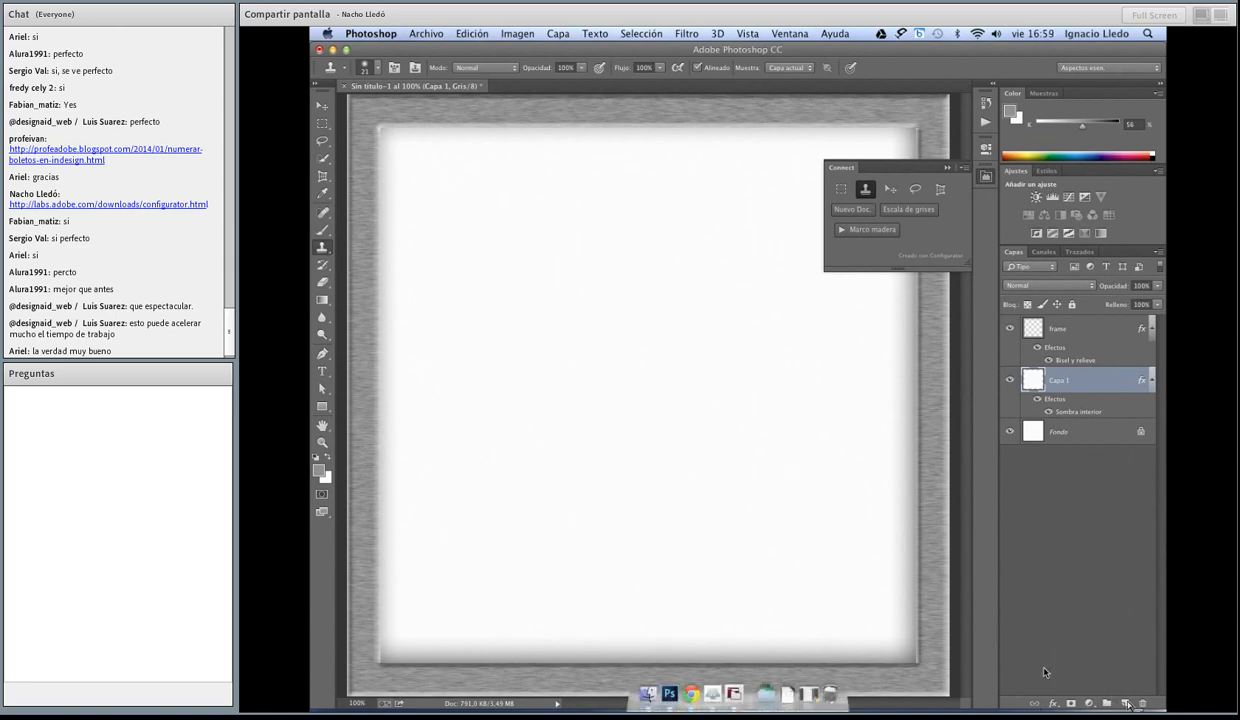
Step: Switch to Adobe Configurator 4, collapse the Connect panel's basic attributes and expand its startup script and panel icon attributes
left_click(738, 686)
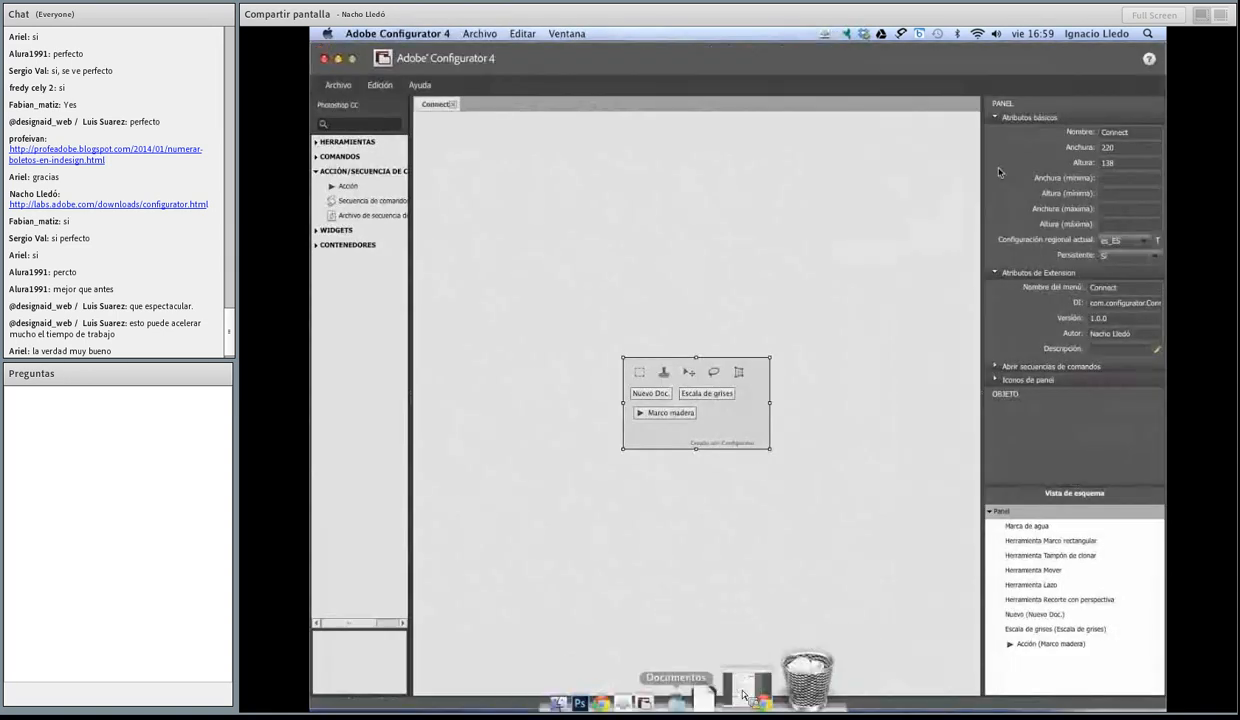
left_click(995, 117)
left_click(994, 224)
left_click(995, 256)
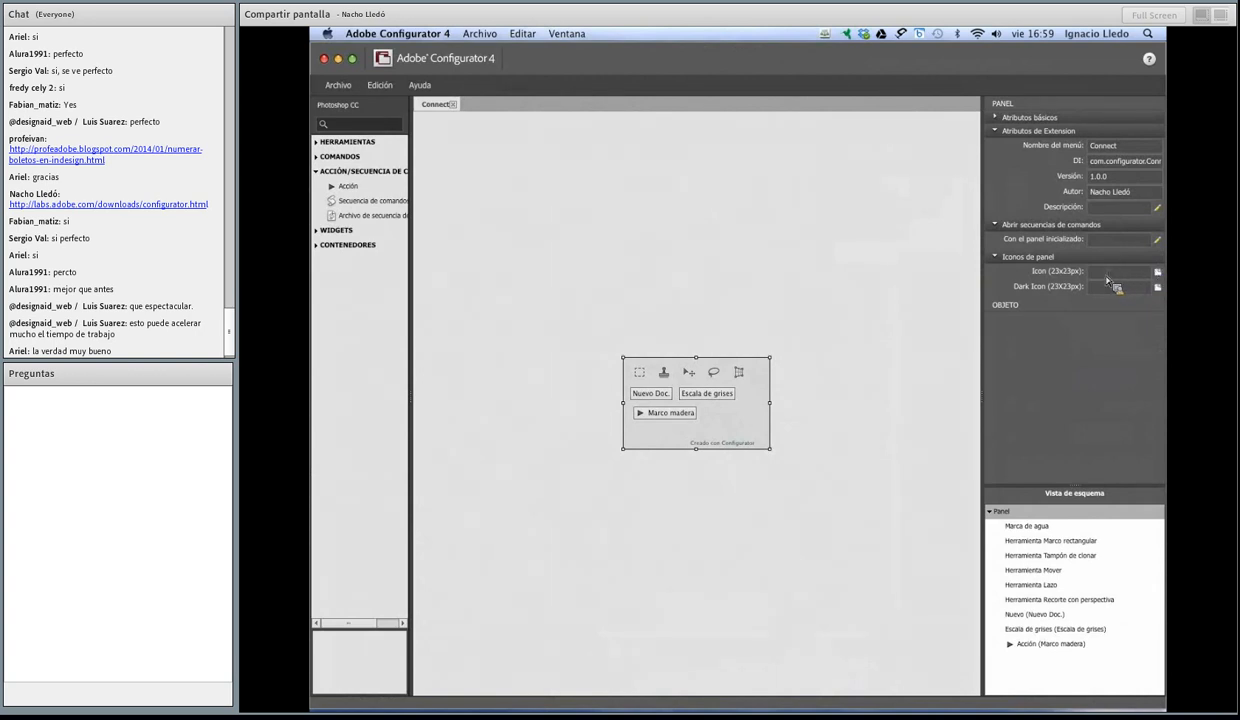
mouse_move(1068, 272)
Step: Examine the attributes of the Escala de grises button, including its icon settings, and switch back to Photoshop CC
left_click(712, 394)
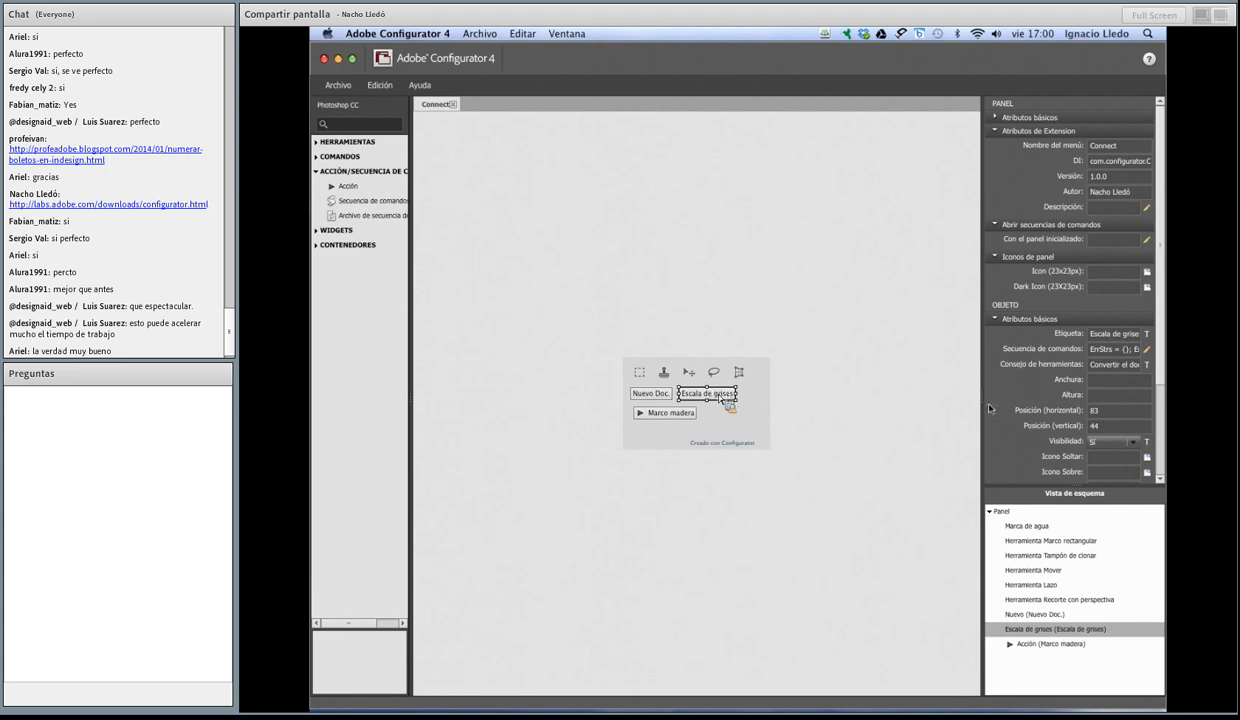
scroll(1020, 417, "down", 1)
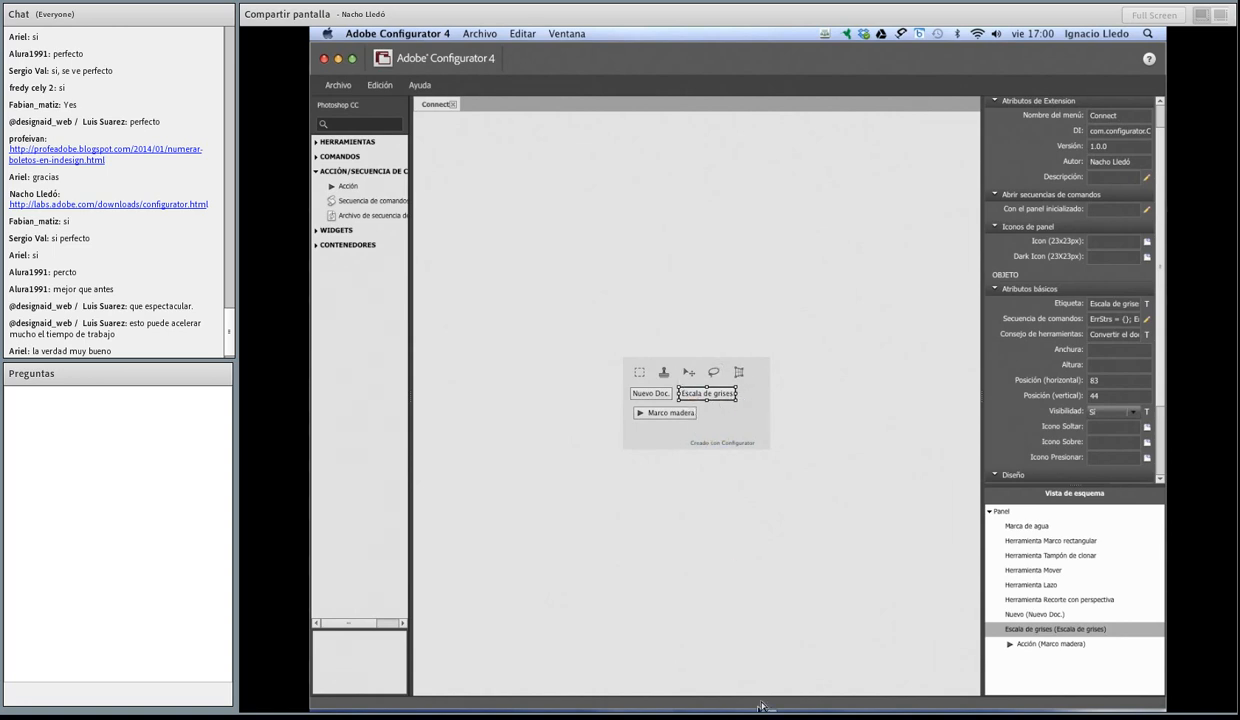
mouse_move(742, 695)
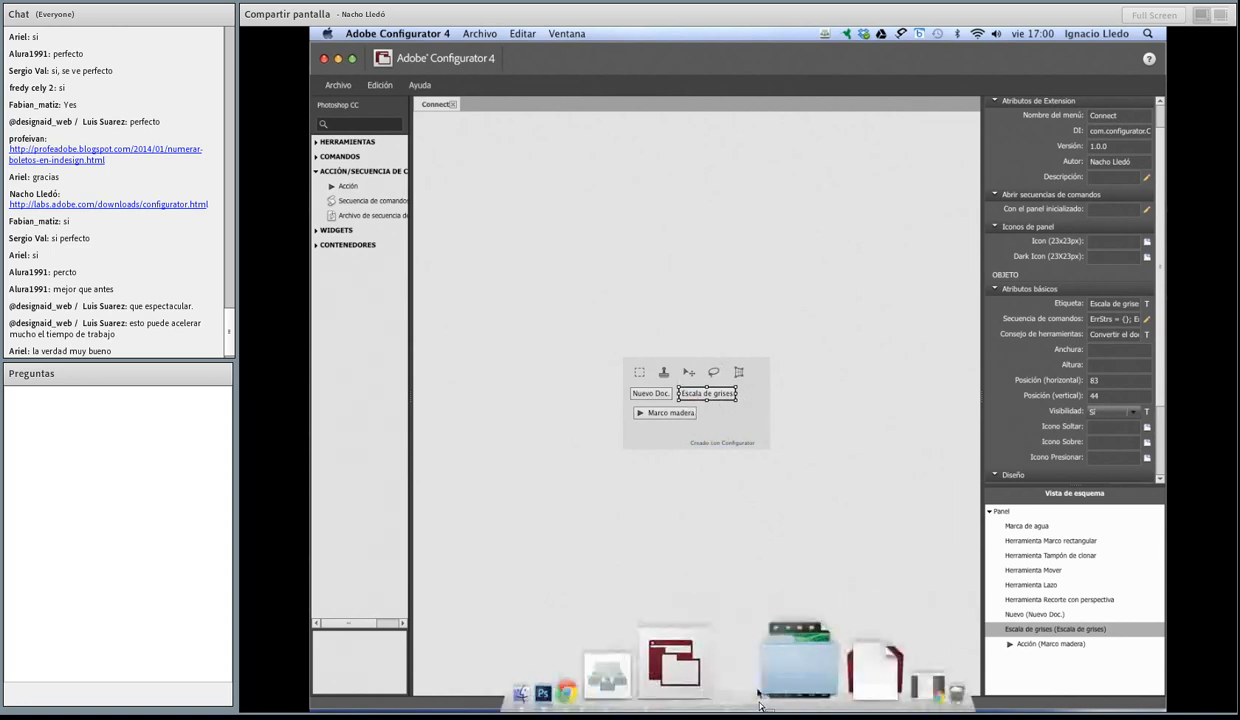
left_click(674, 690)
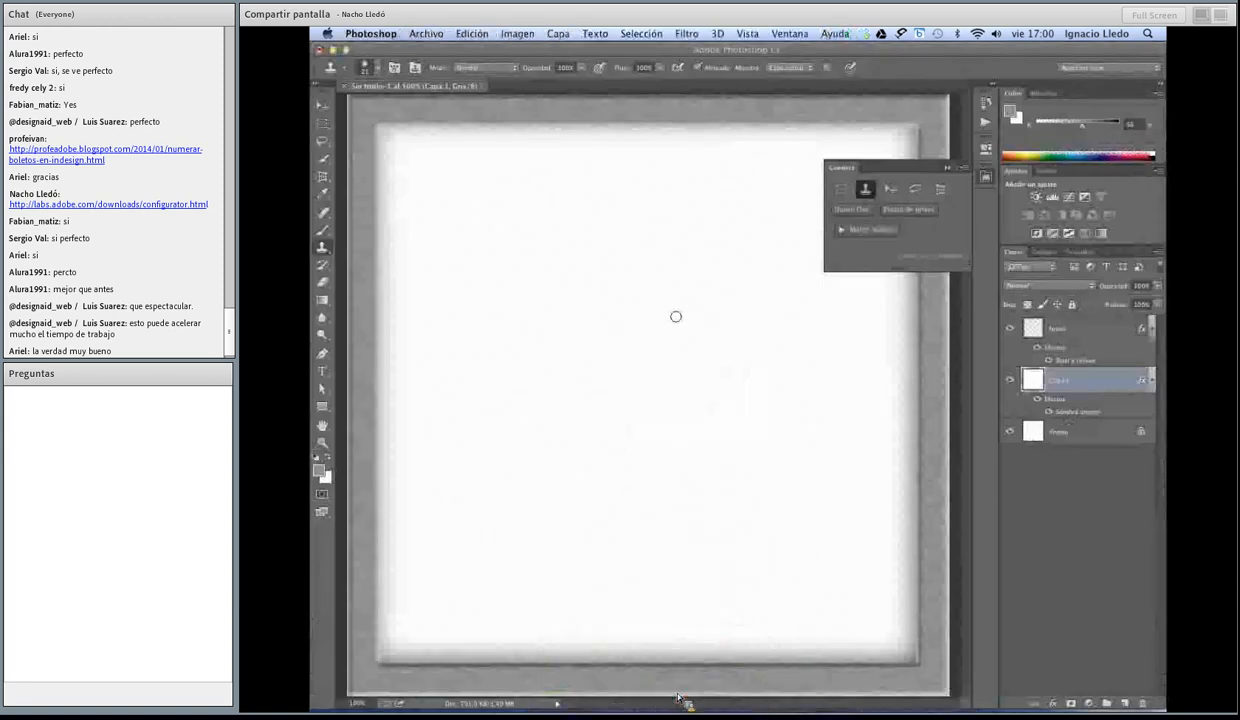